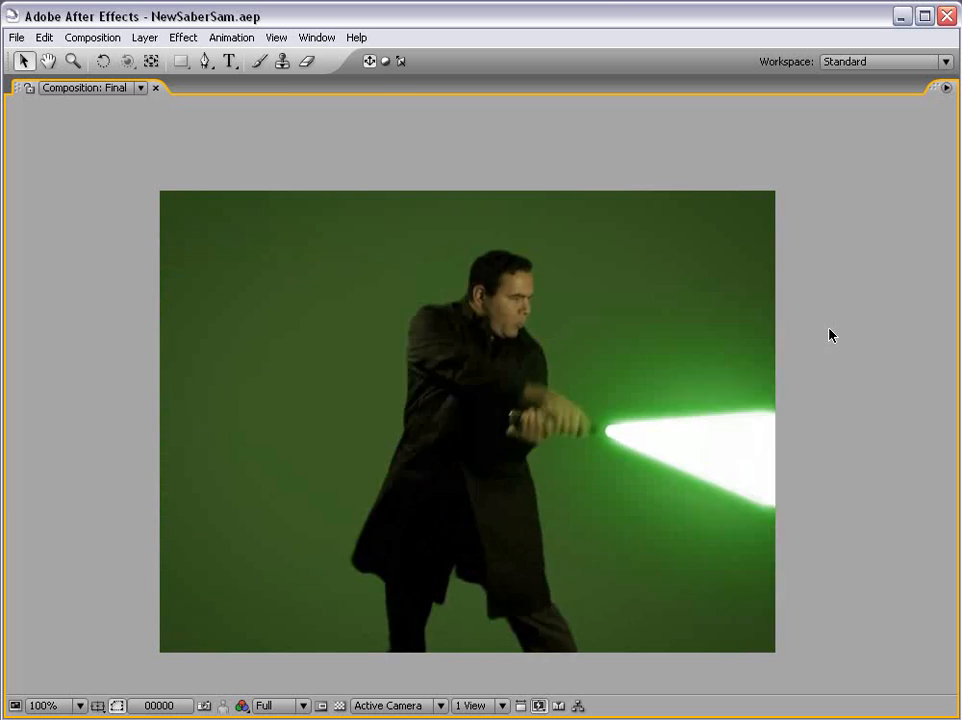
- Review the finished green saber swing in the Final composition at several frames, up close and at full-frame size
key(grave)
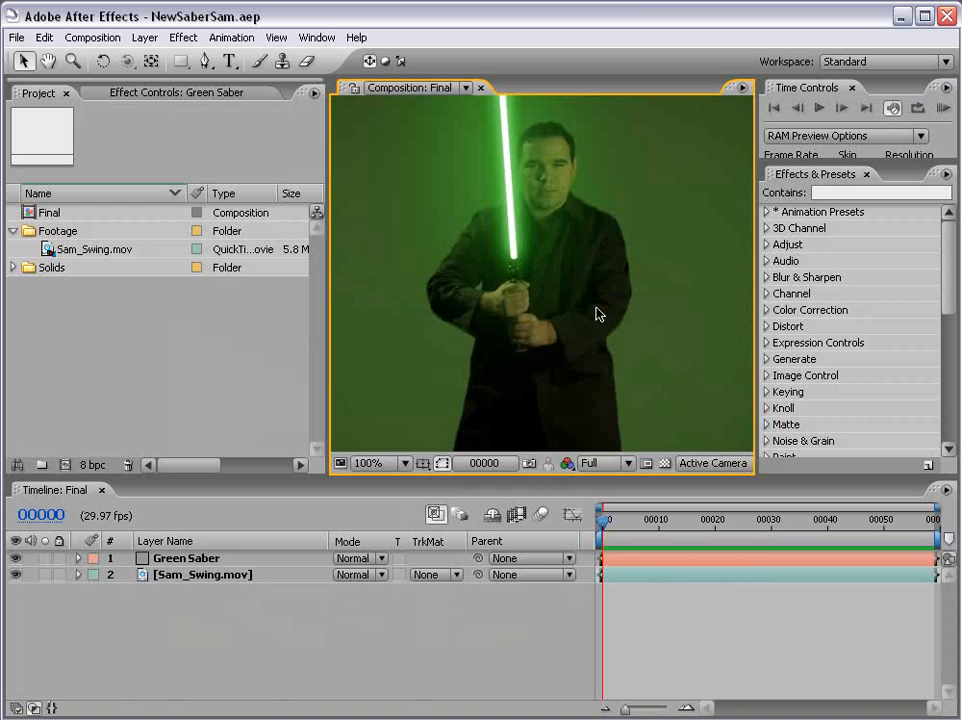
scroll(620, 300, down, 2)
click(635, 624)
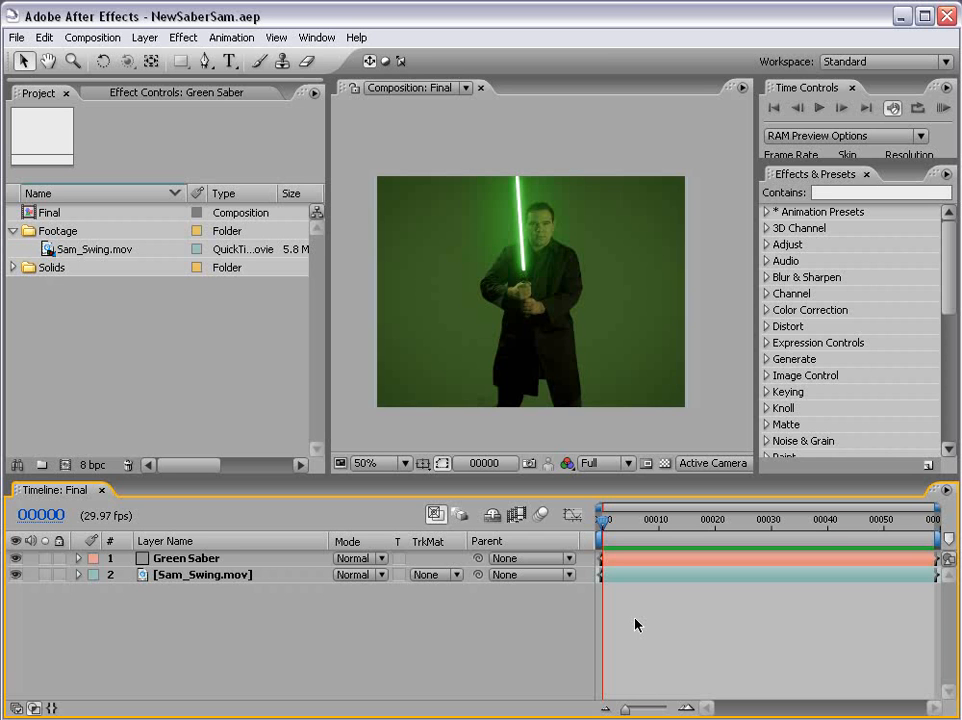
drag(662, 521, 928, 528)
scroll(595, 367, up, 1)
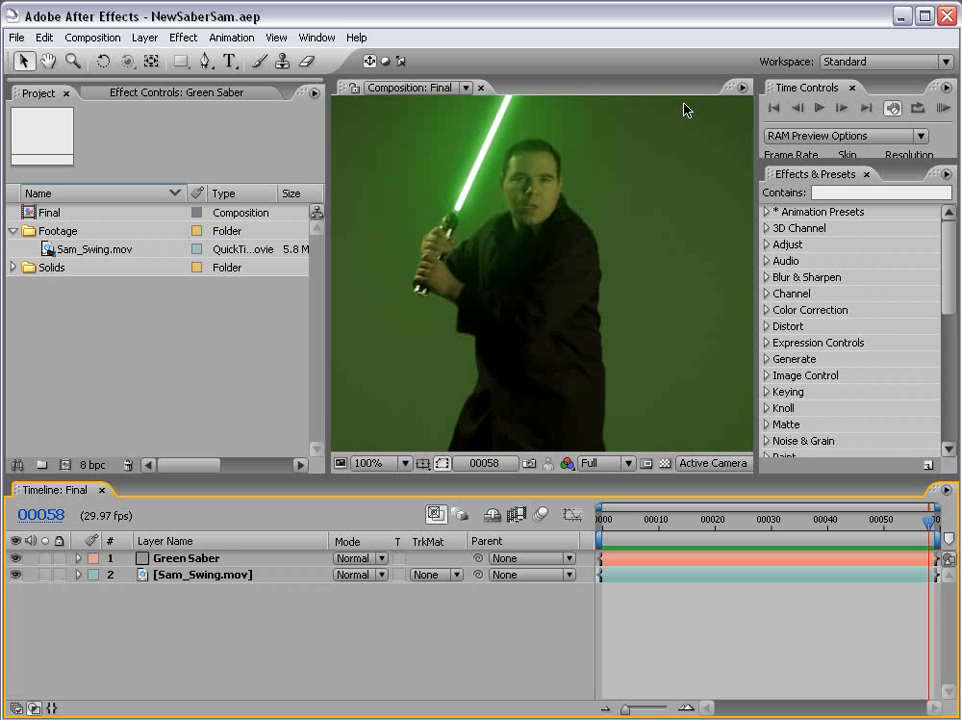
click(565, 368)
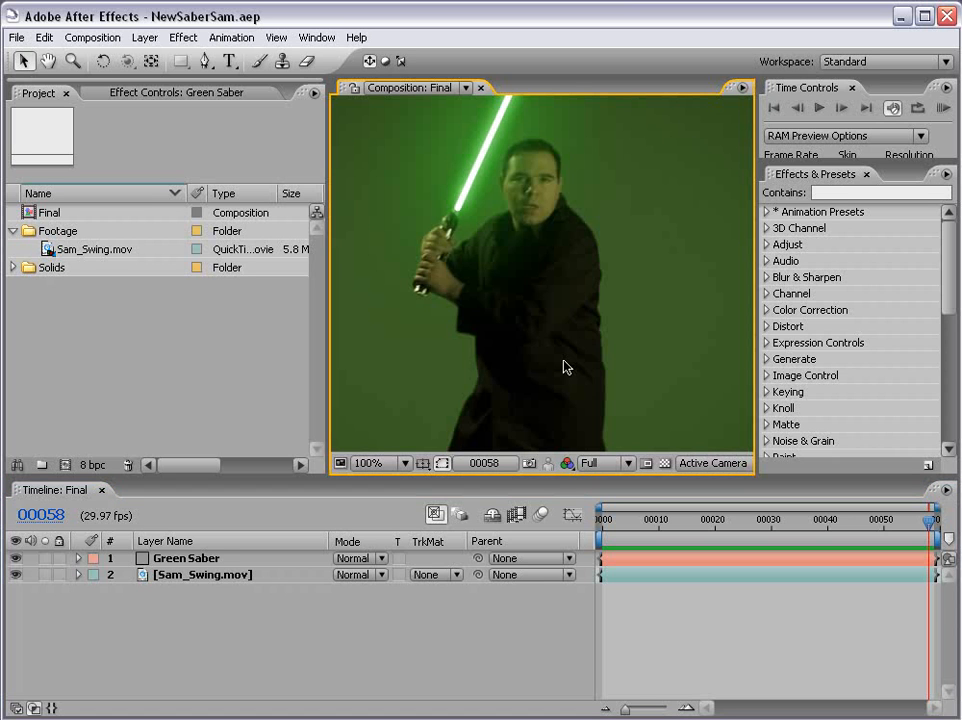
click(96, 354)
scroll(556, 262, down, 1)
middle_click(551, 223)
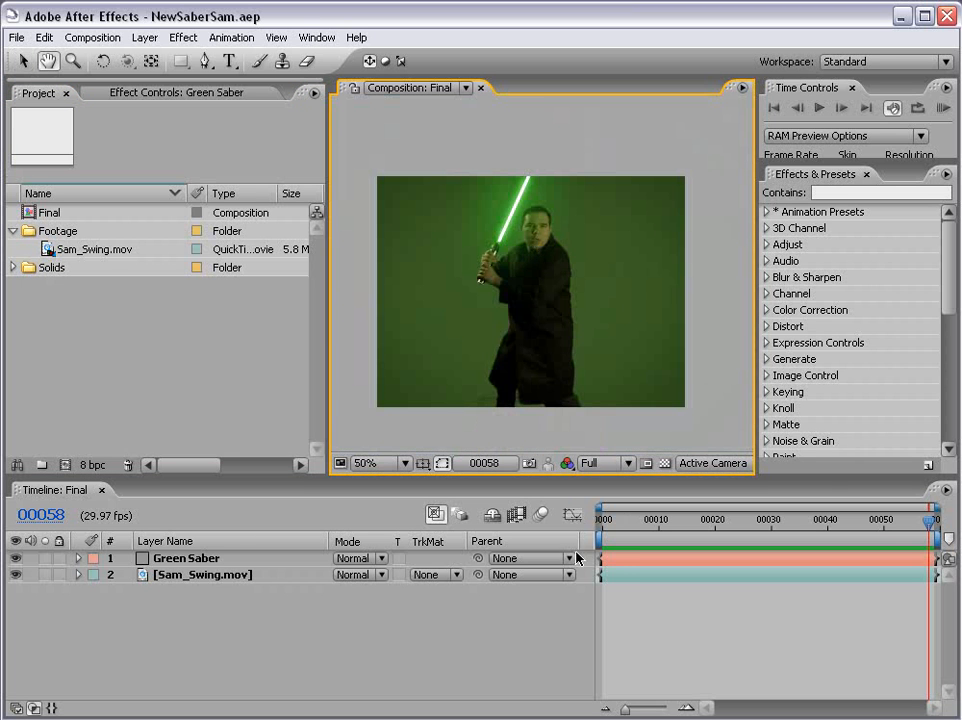
click(626, 522)
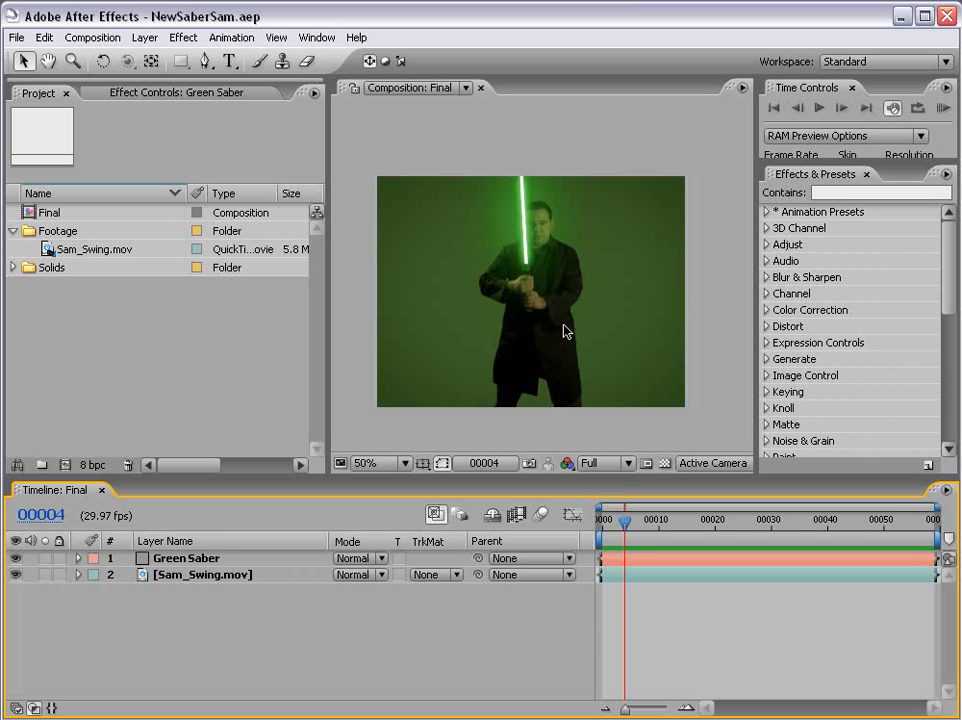
click(8, 386)
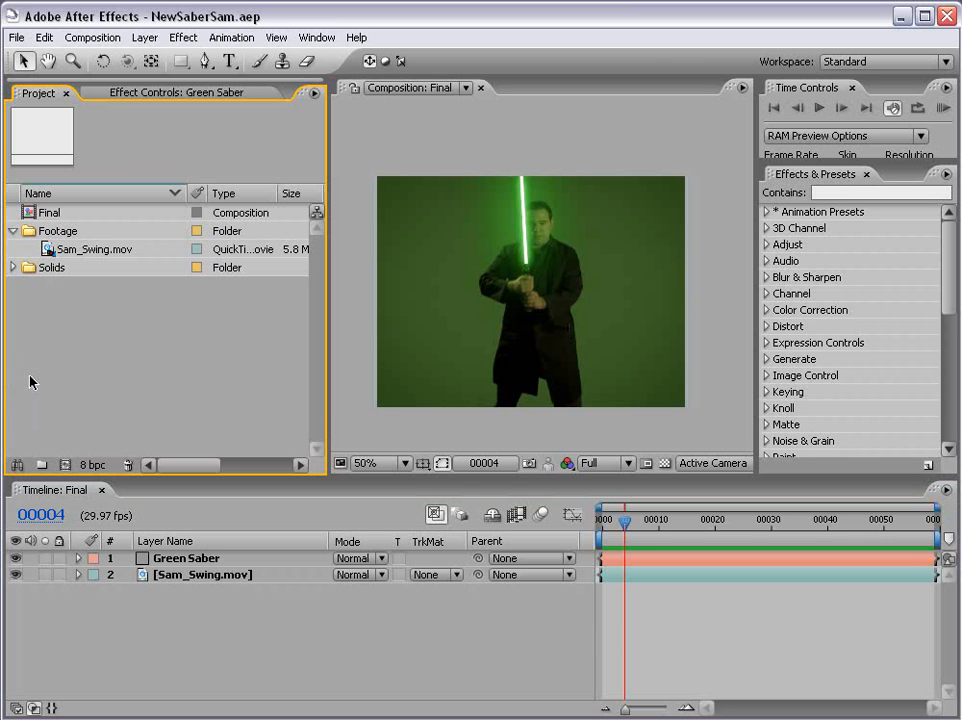
- Preview the Sam_Swing.mov footage and create a new composition from it
click(44, 249)
double_click(44, 249)
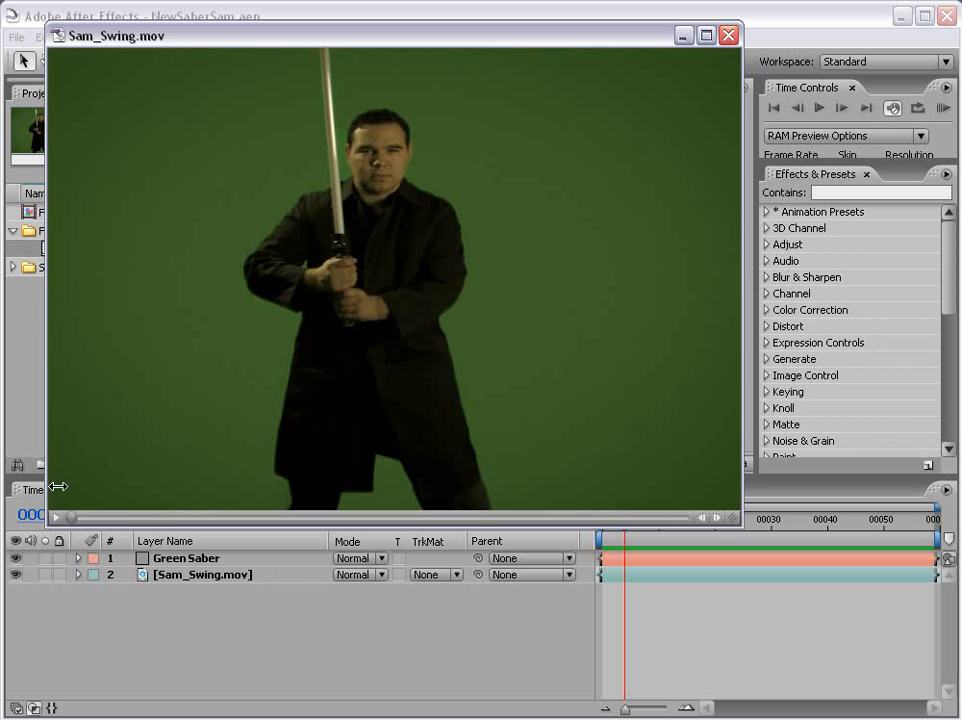
click(727, 36)
click(88, 369)
drag(47, 251, 65, 464)
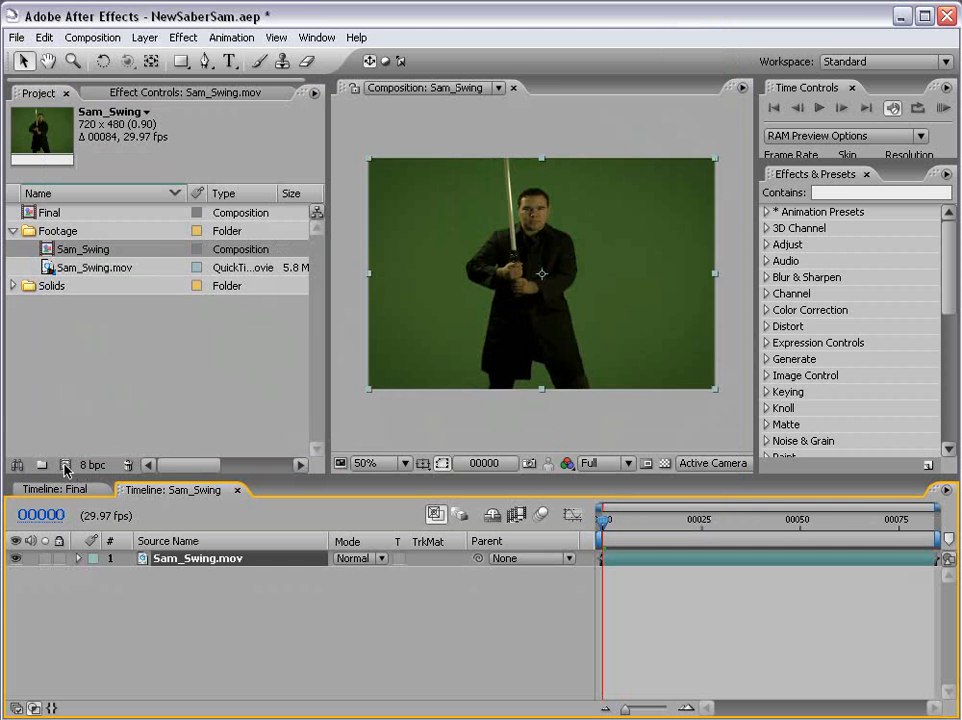
- Add a white 720 x 480 solid above the Sam_Swing.mov layer and lower its opacity to 43%
click(144, 37)
mouse_move(365, 58)
click(409, 77)
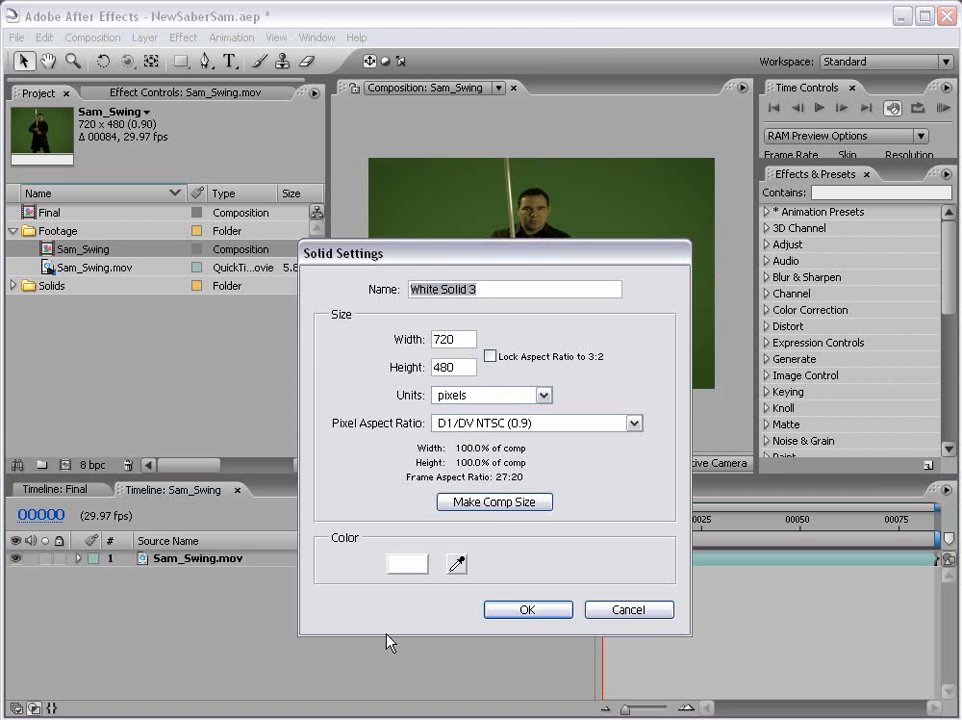
click(528, 609)
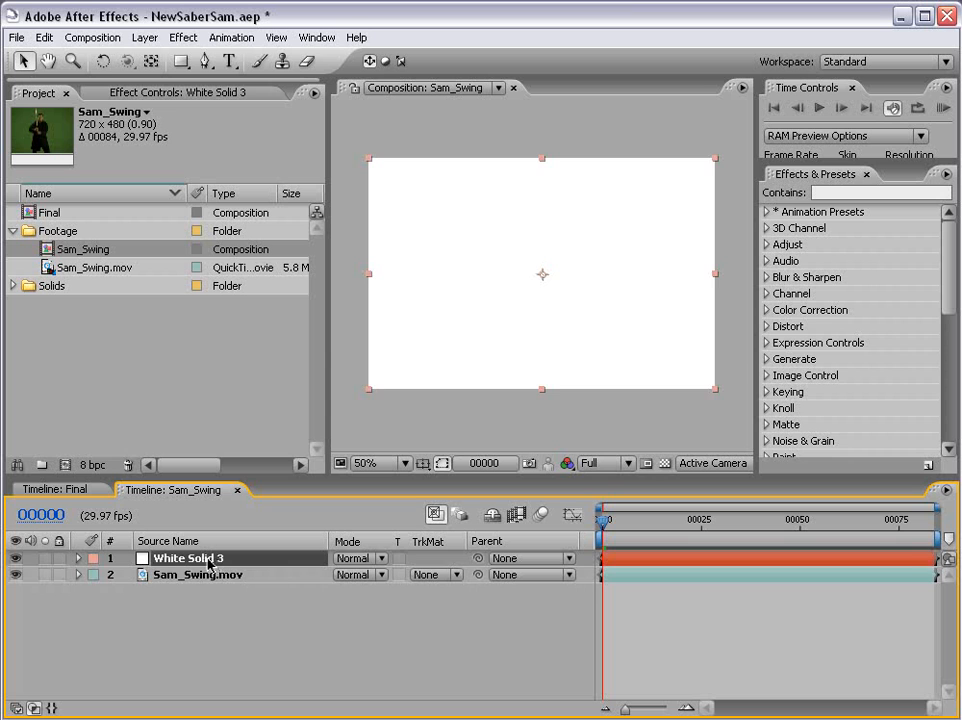
click(78, 558)
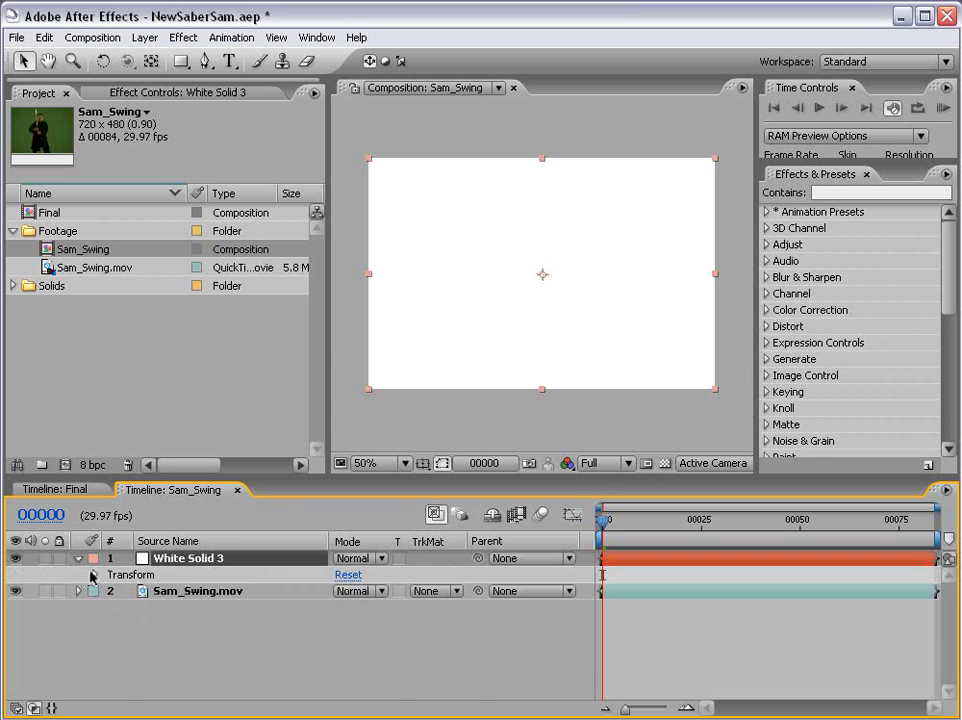
click(94, 575)
drag(345, 656, 310, 597)
- Draw a closed four-point Pen mask on the white solid around the sword blade at frame 0
scroll(504, 228, up, 1)
key(space)
drag(490, 170, 523, 298)
click(204, 62)
scroll(515, 395, up, 1)
key(space)
drag(541, 378, 511, 247)
drag(498, 313, 487, 314)
scroll(509, 266, down, 1)
key(space)
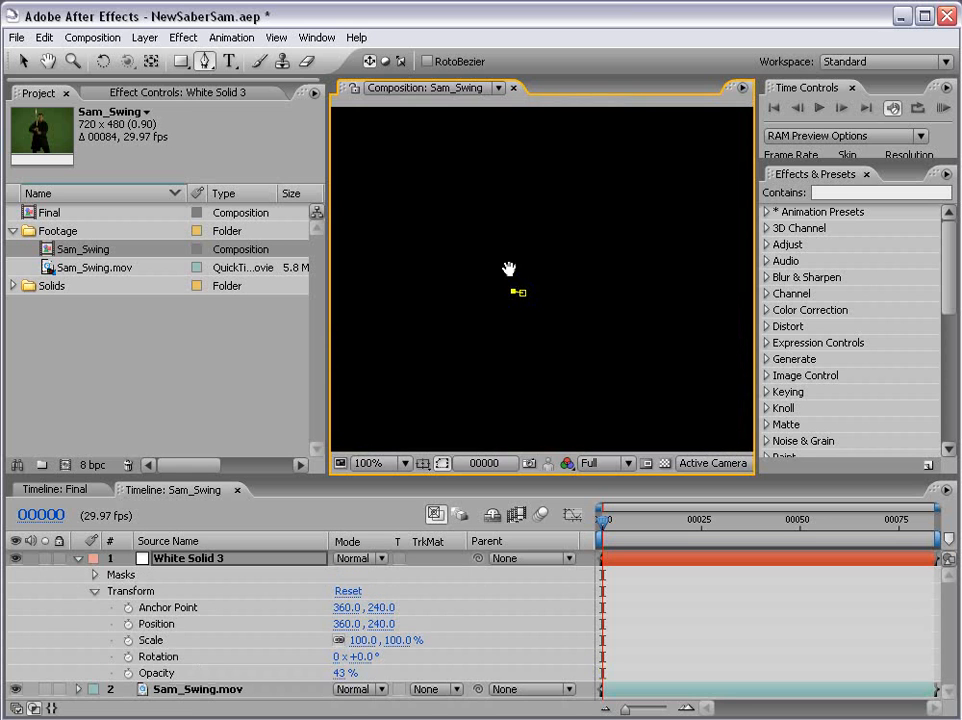
drag(511, 185, 518, 264)
click(500, 185)
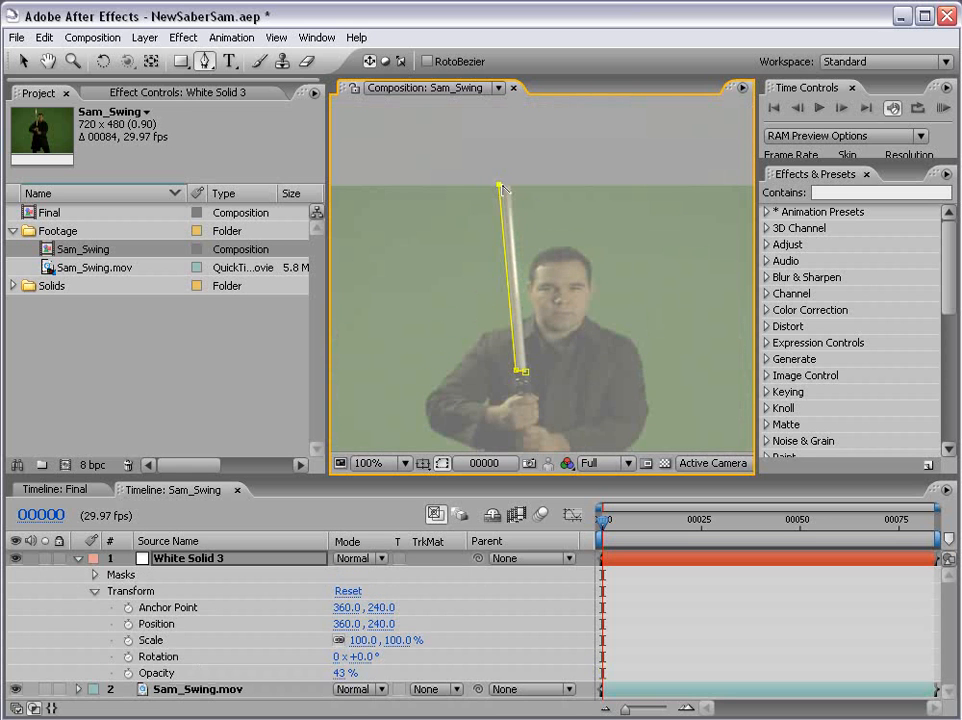
click(524, 373)
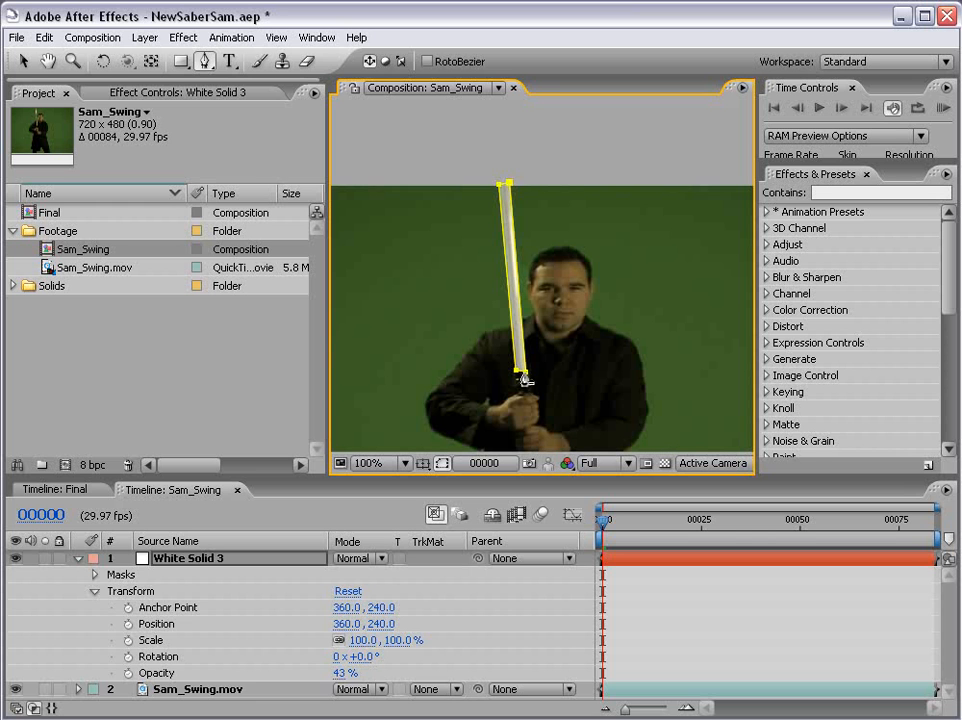
- Reveal the white solid's Mask 1 shape and start keyframing Mask Shape at frame 0
click(647, 635)
click(627, 559)
scroll(591, 383, up, 1)
key(space)
drag(518, 383, 544, 235)
key(g)
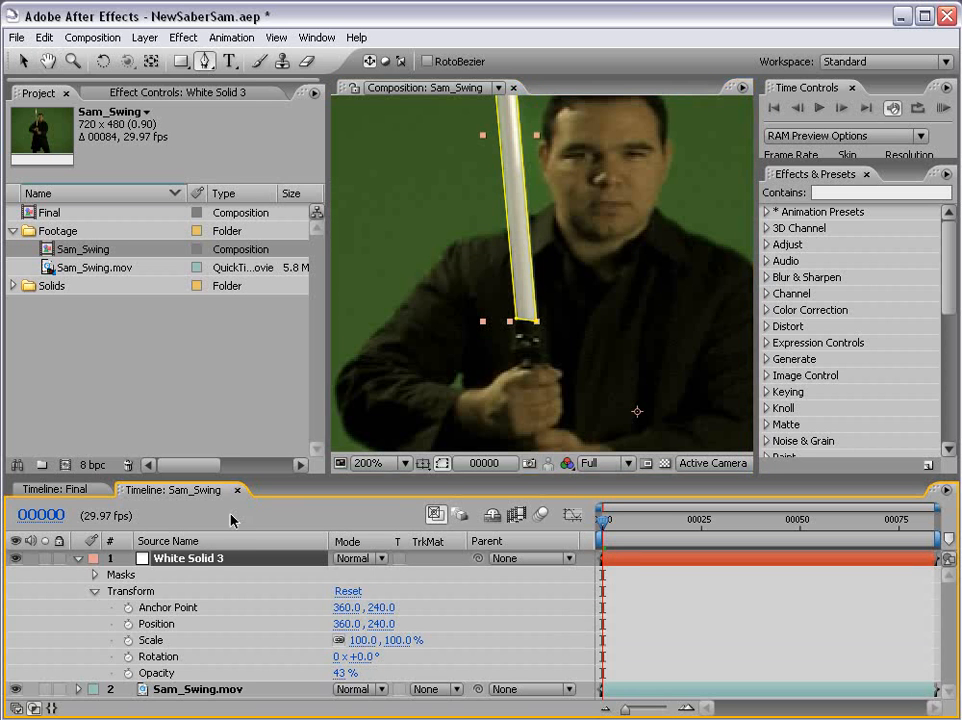
key(m)
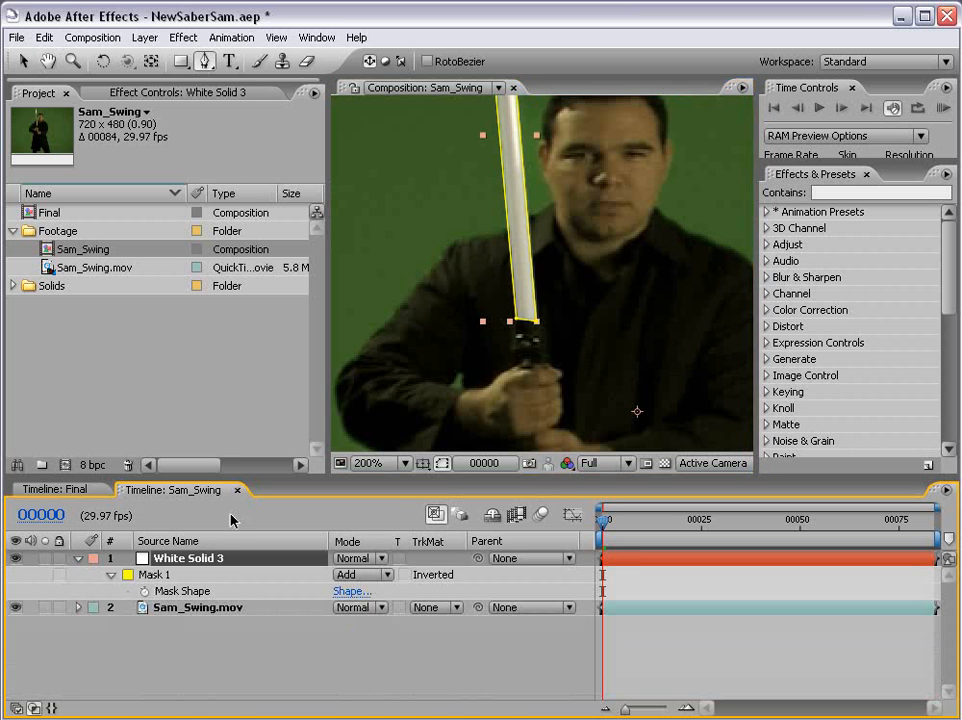
click(145, 591)
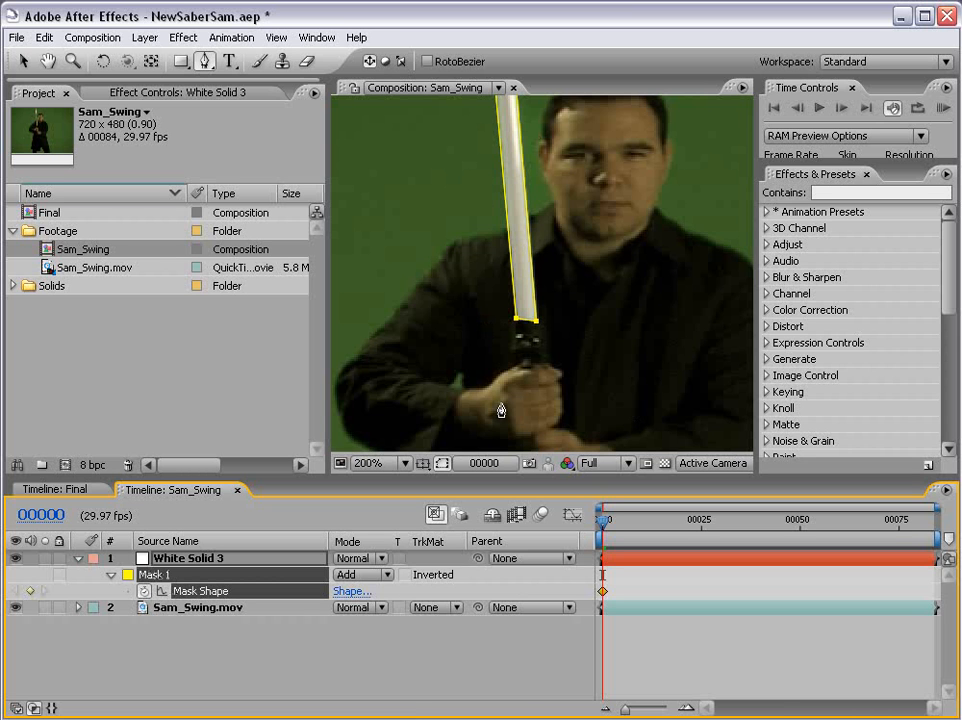
- Go to frame 1 and move the mask's corner points so its outline matches the blade
key(Page_Down)
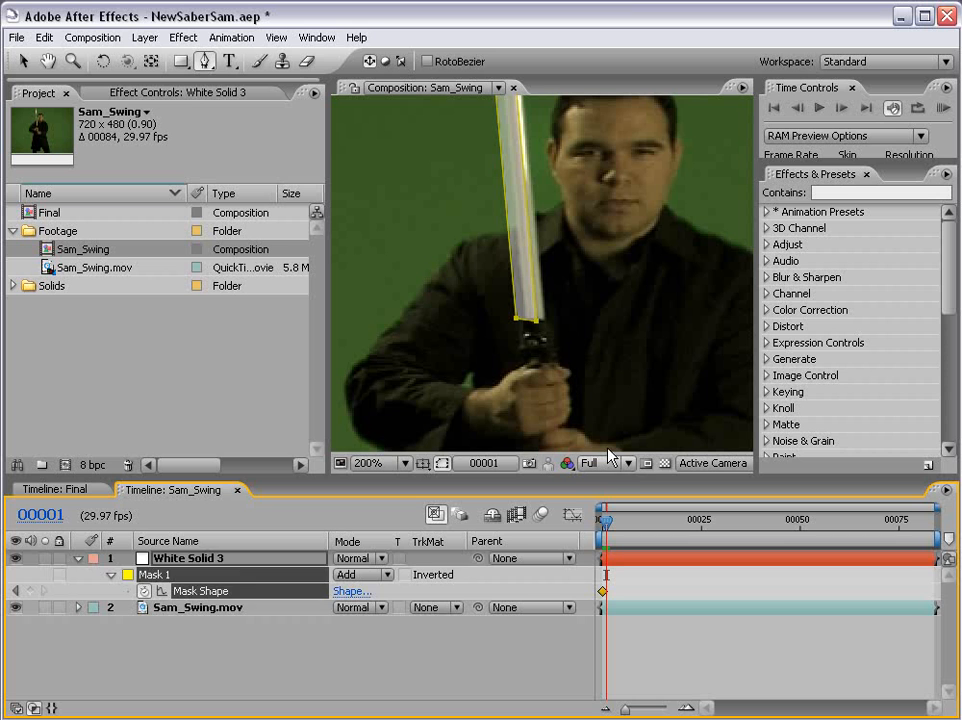
click(623, 562)
click(632, 579)
click(628, 563)
key(v)
drag(537, 321, 527, 317)
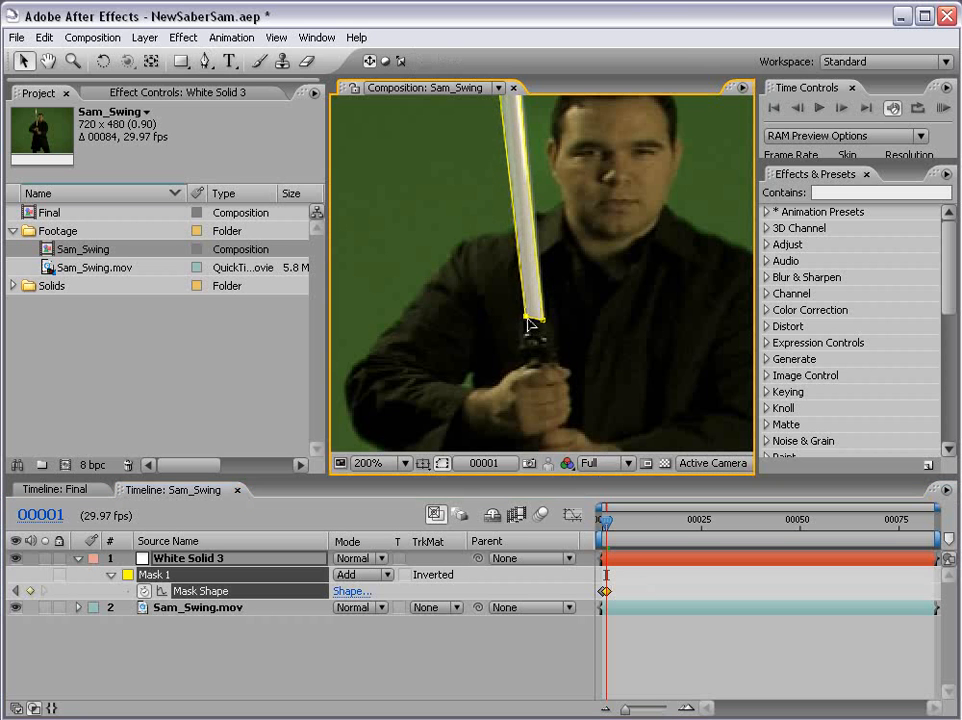
scroll(528, 322, up, 10)
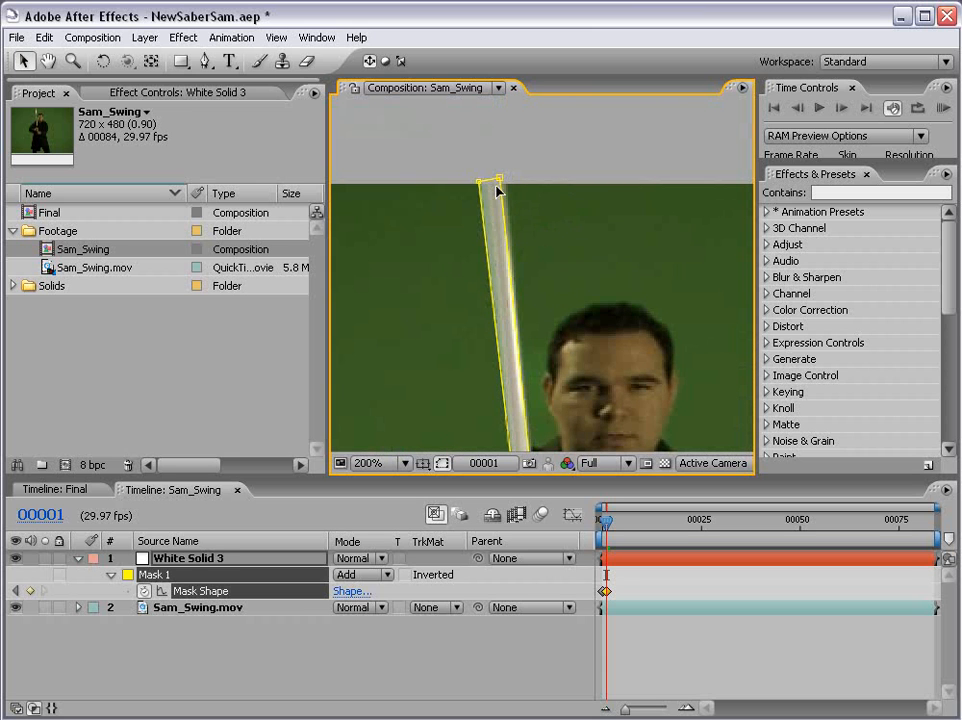
drag(499, 180, 506, 180)
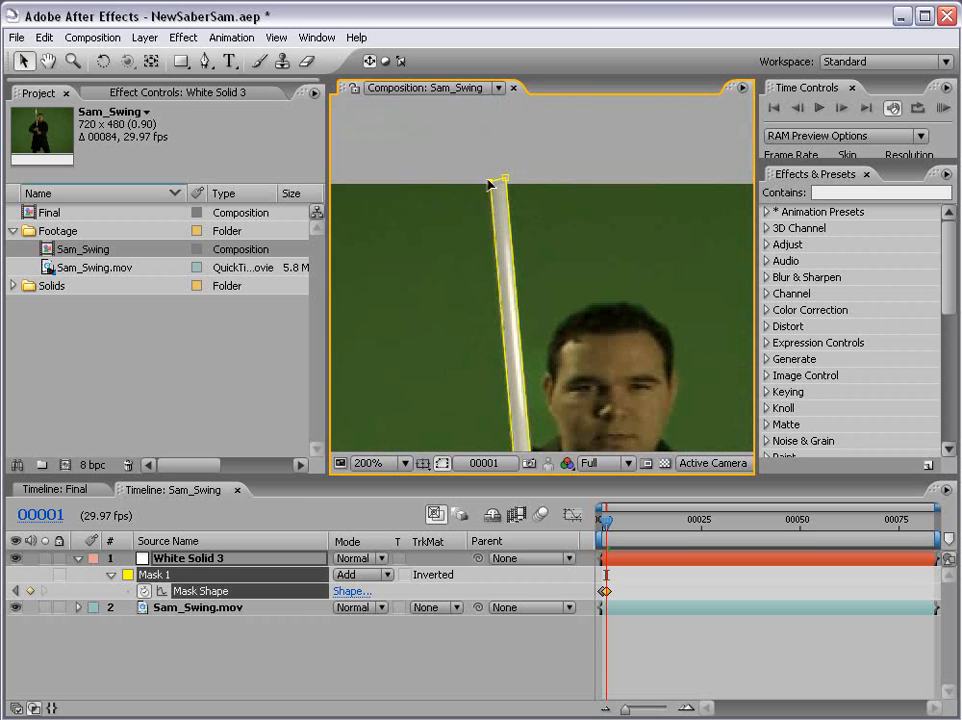
- Go to frame 3, fit the mask's corner points to the blade, and deselect the layer
key(Page_Down)
key(Page_Down)
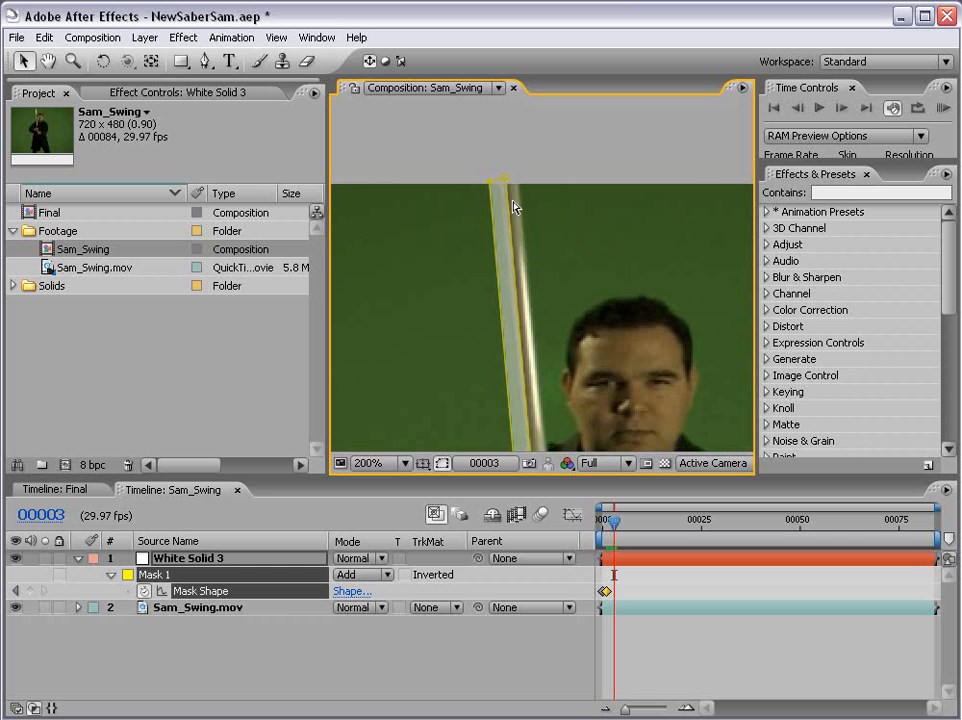
drag(508, 178, 516, 180)
drag(543, 415, 511, 305)
drag(519, 430, 511, 371)
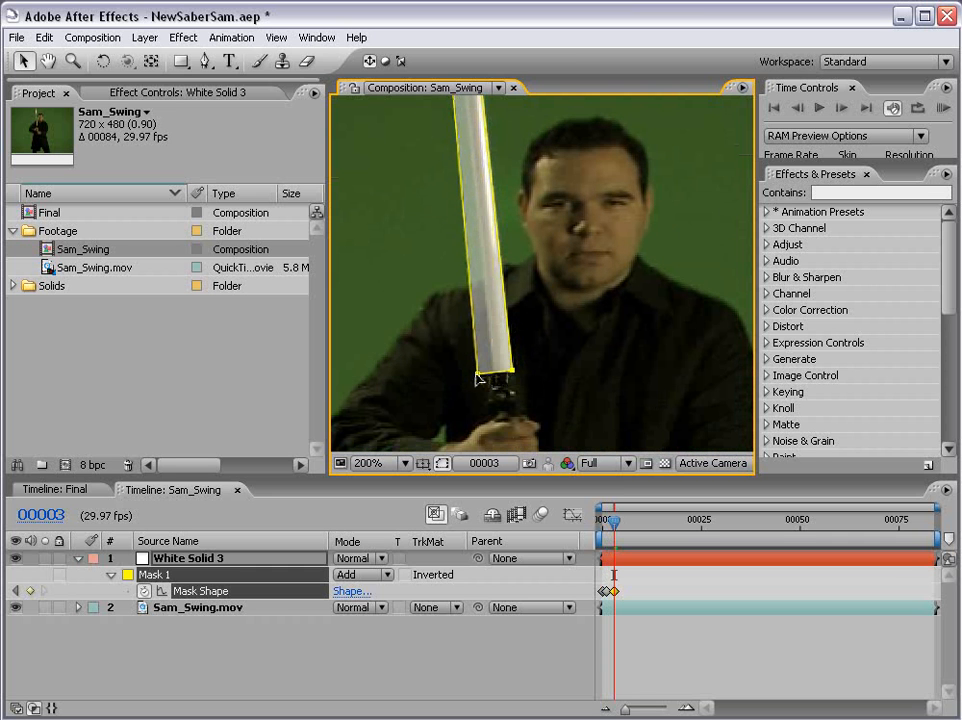
scroll(507, 365, up, 3)
scroll(472, 180, up, 1)
drag(452, 140, 462, 139)
click(668, 663)
scroll(586, 374, down, 1)
drag(588, 393, 580, 353)
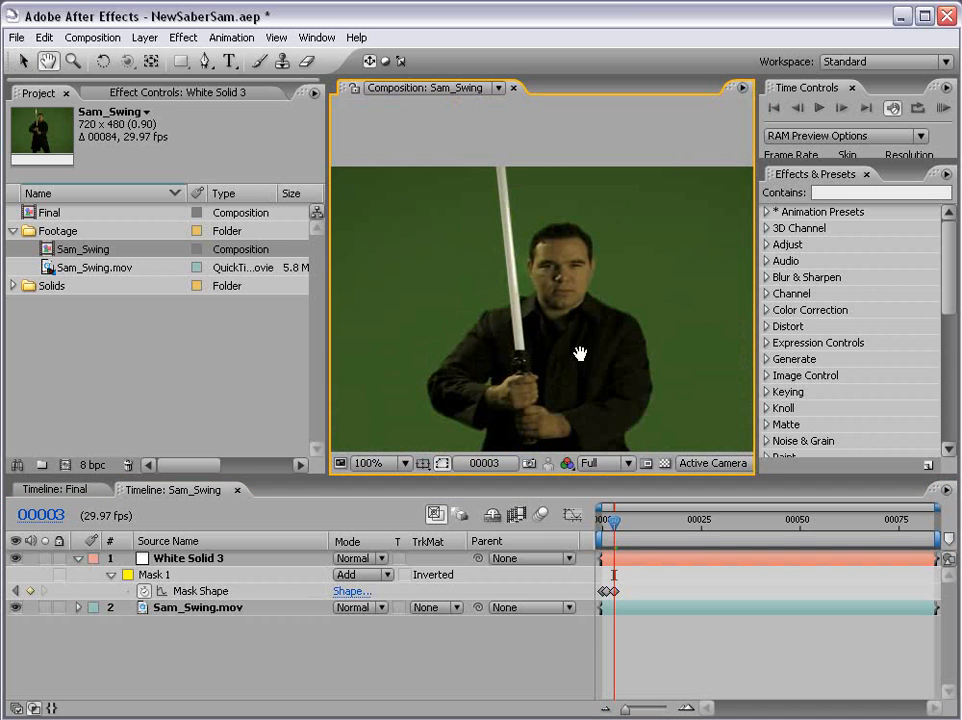
- Set the white solid's opacity to 100% and step through the first frames to check the masked blade
click(630, 558)
key(t)
drag(344, 575, 374, 575)
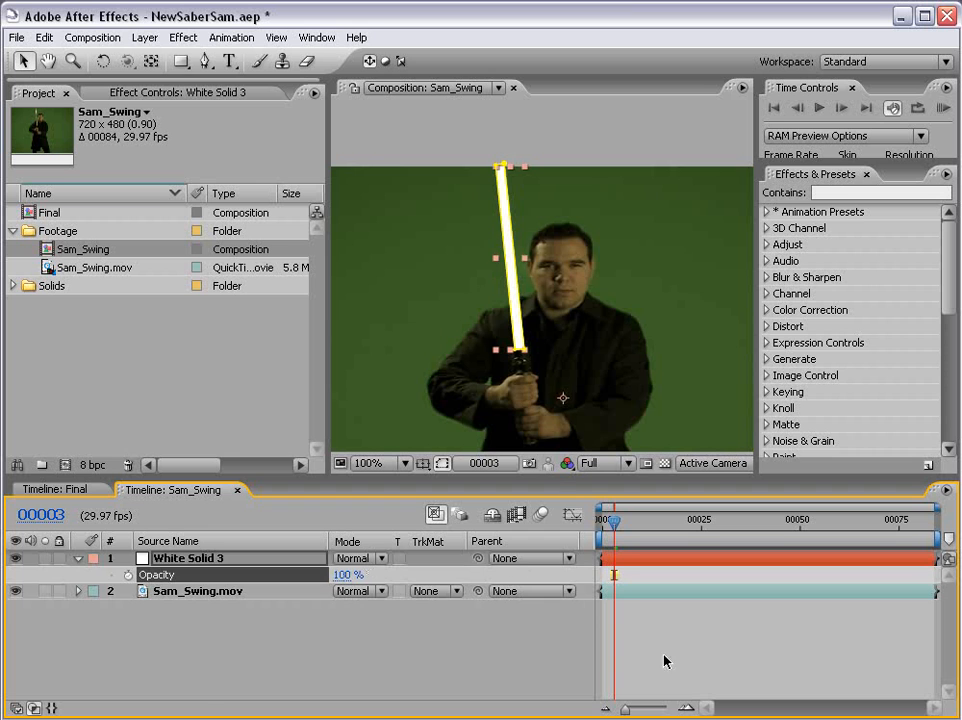
click(664, 661)
key(Page_Up)
key(Page_Up)
key(Page_Down)
key(Page_Down)
key(Page_Up)
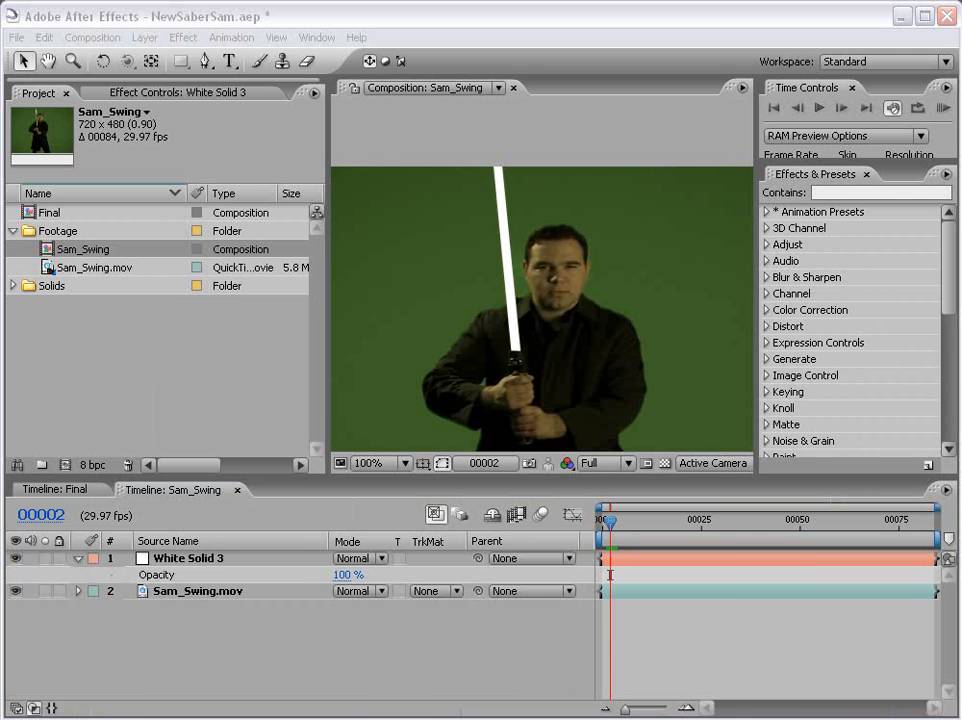
click(801, 630)
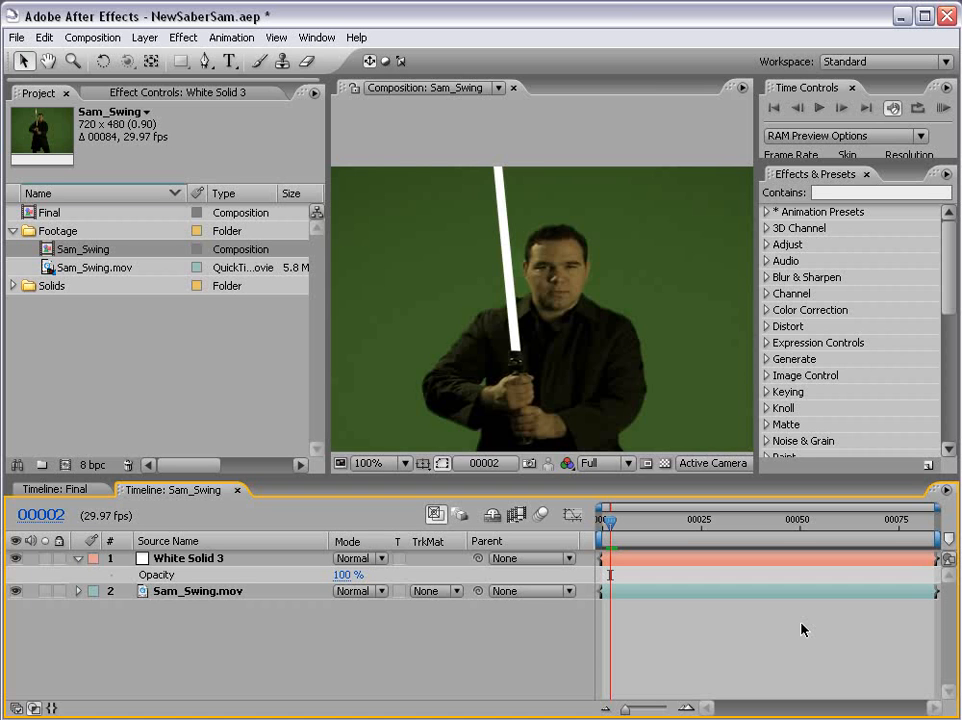
- Delete the masked White Solid 3 layer and bring the whole frame of footage back into view
click(188, 560)
key(Delete)
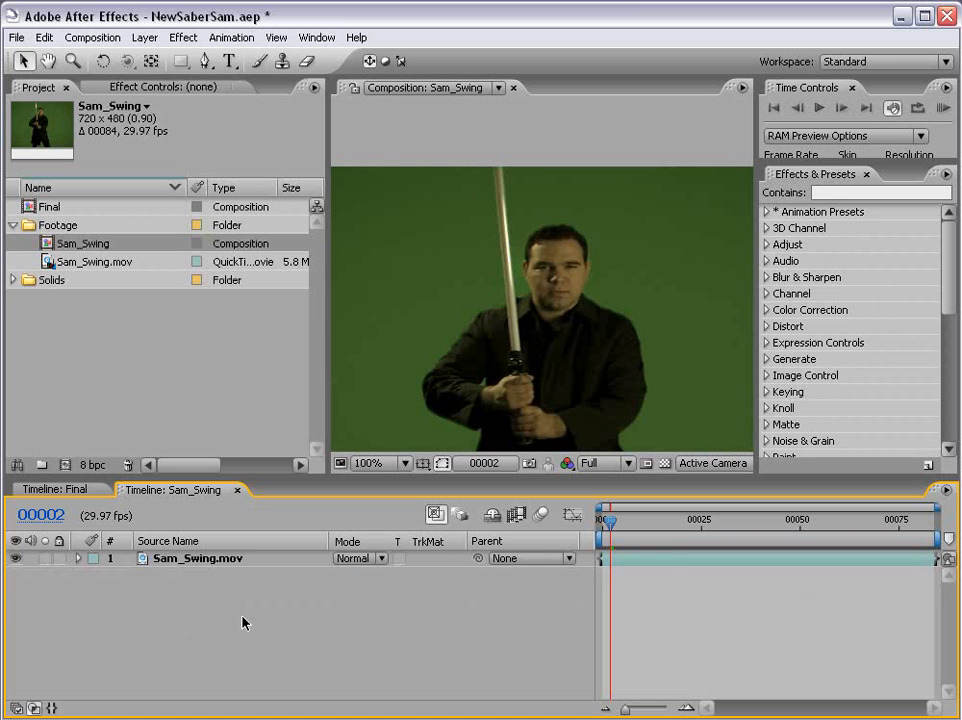
scroll(521, 294, down, 1)
key(h)
drag(553, 342, 552, 275)
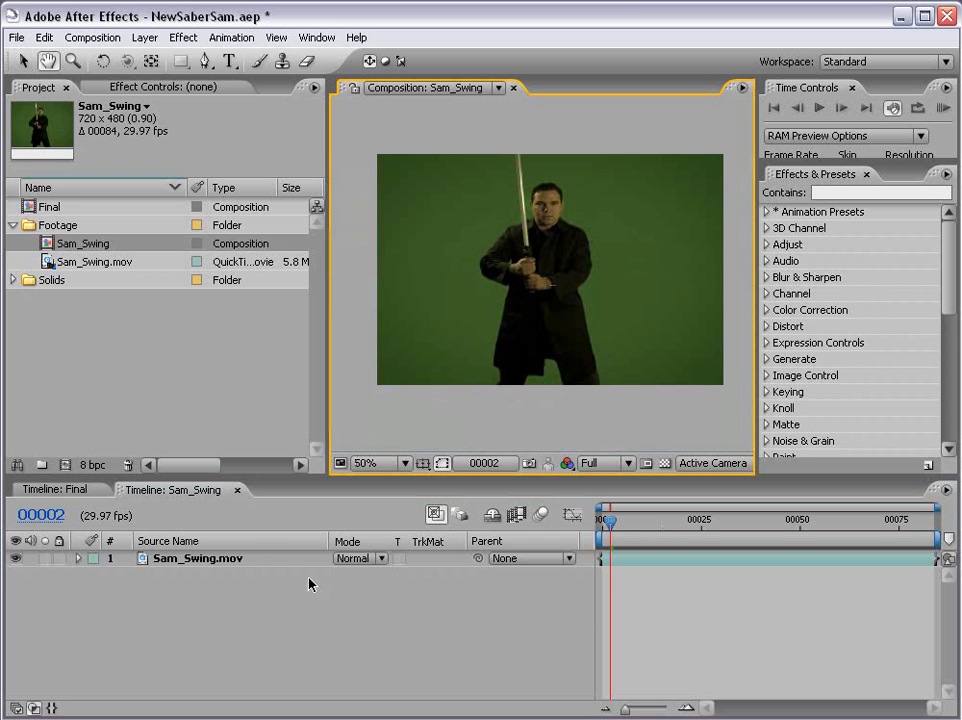
- Create a new white solid named Saber at composition size above the Sam_Swing.mov layer
click(679, 616)
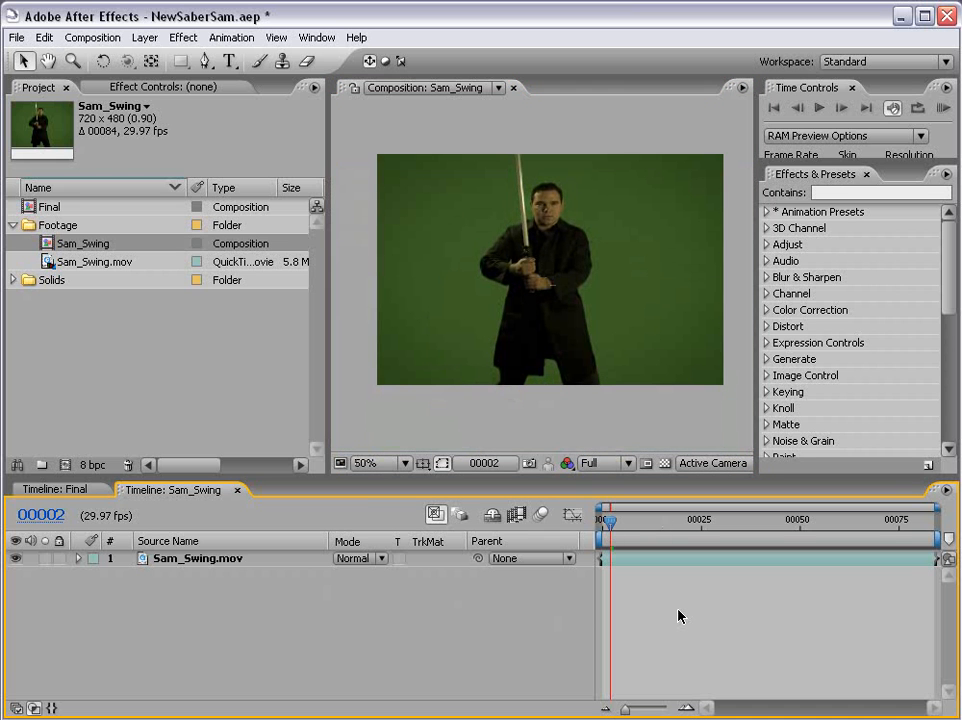
click(144, 37)
mouse_move(146, 58)
click(400, 74)
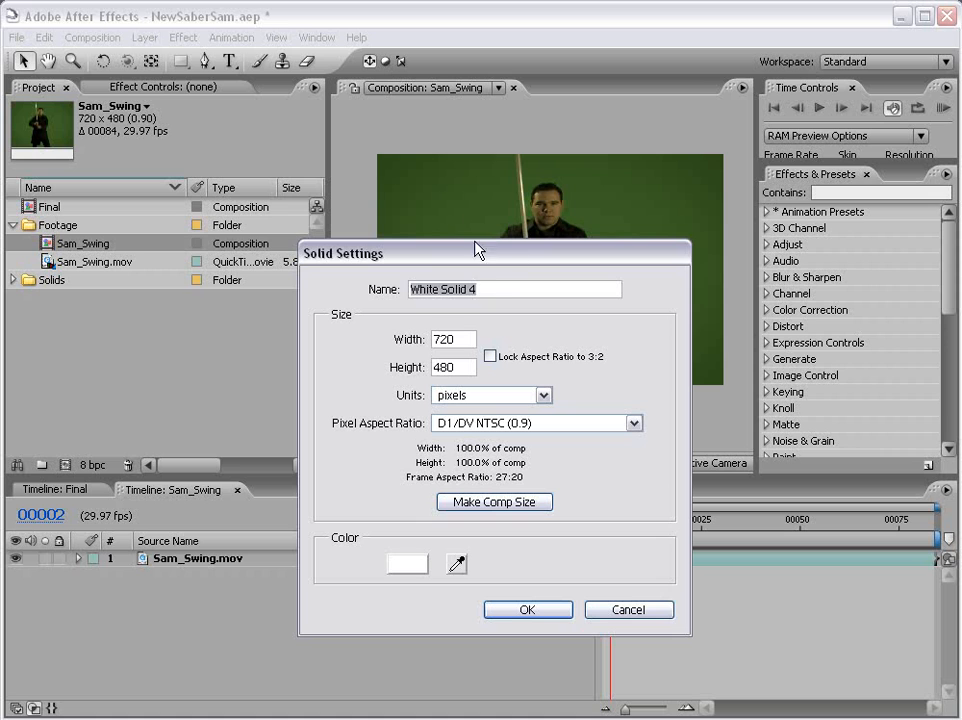
text(Saber)
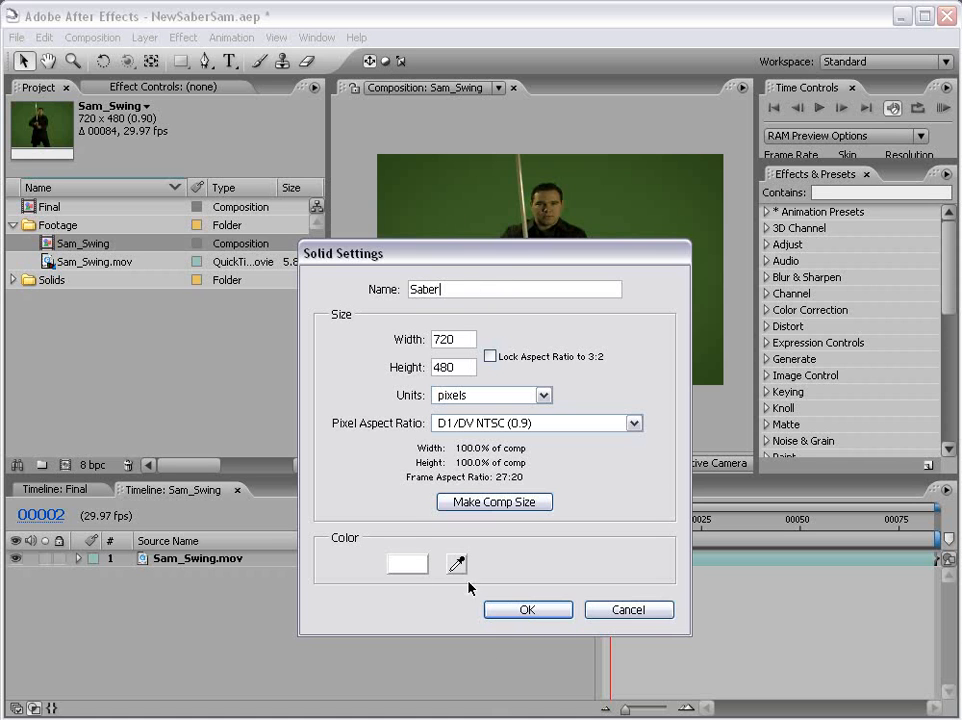
click(491, 508)
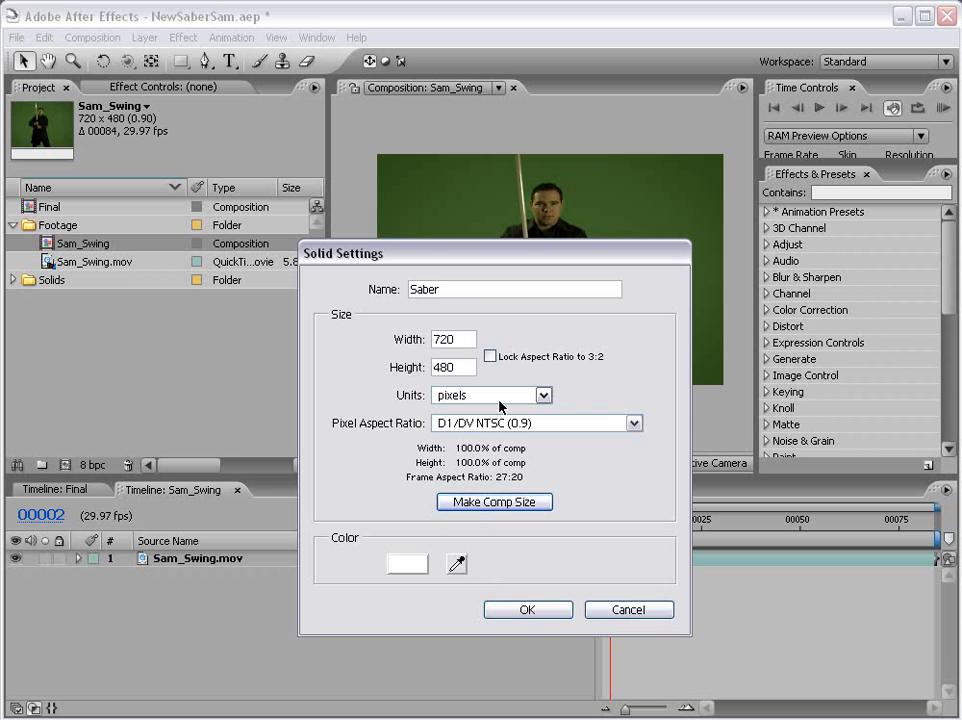
click(527, 610)
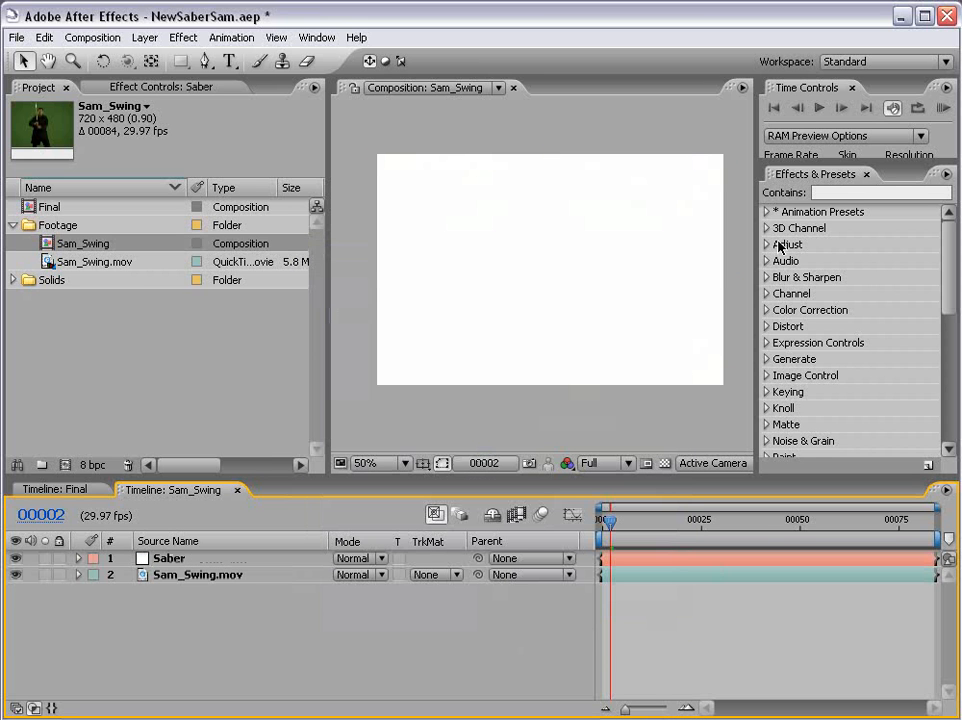
- Apply the Light_Saber animation preset from the AndrewKramer VFX folder to the Saber solid and deselect the layer
click(766, 213)
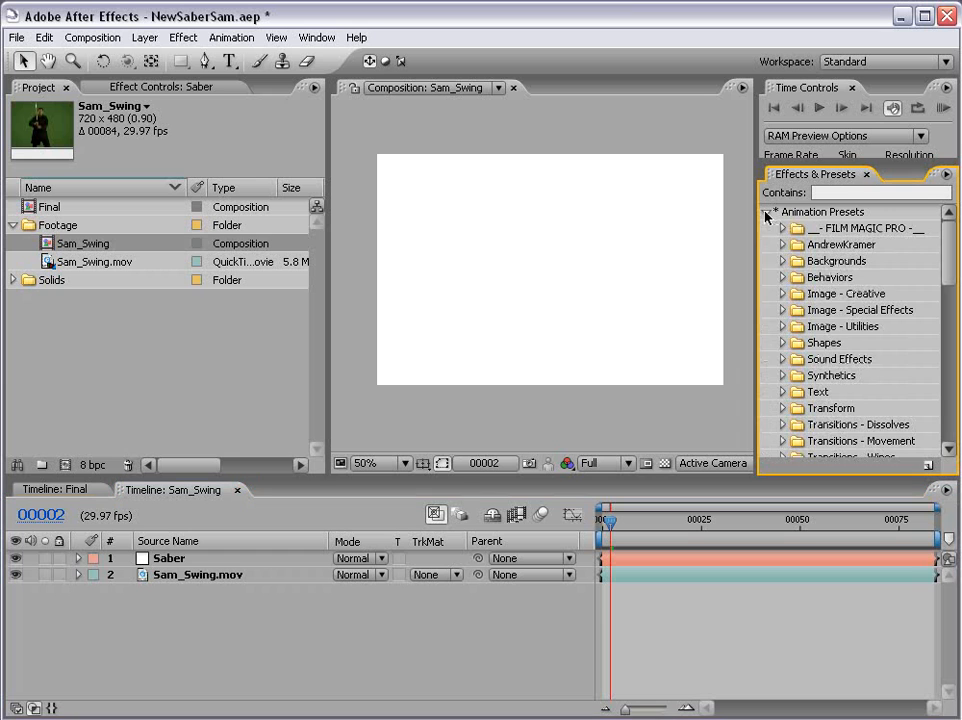
click(782, 245)
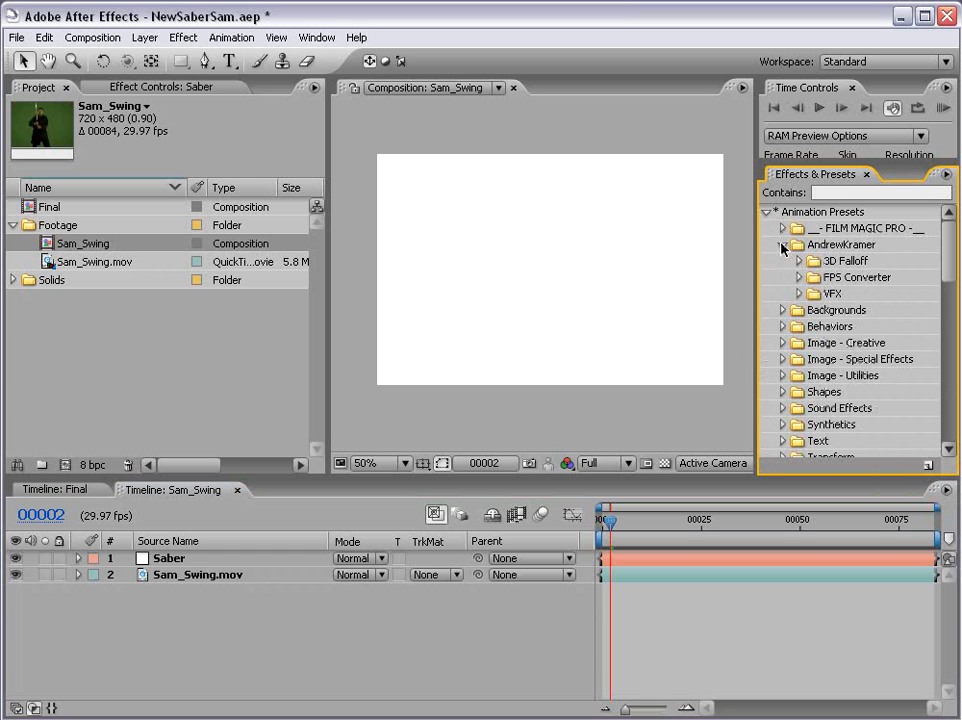
click(799, 294)
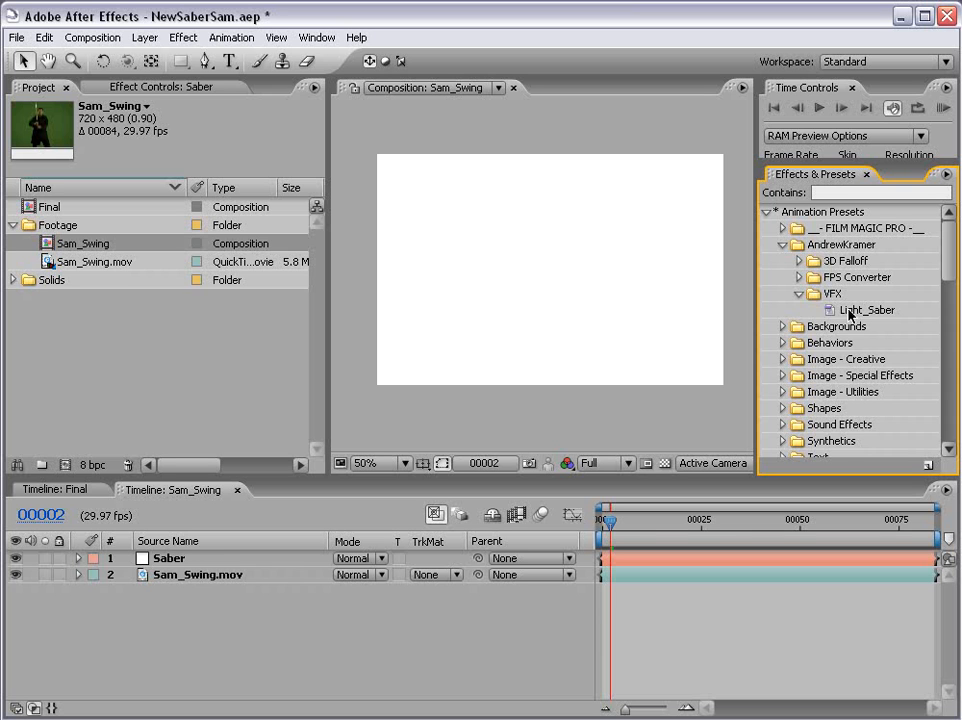
drag(849, 314, 443, 308)
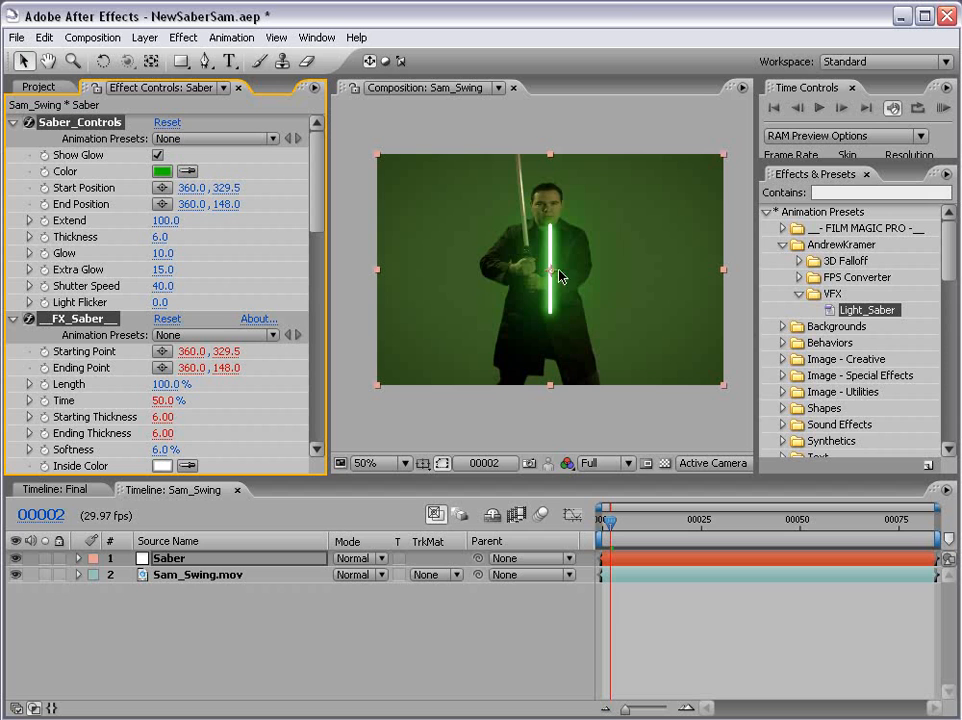
click(557, 427)
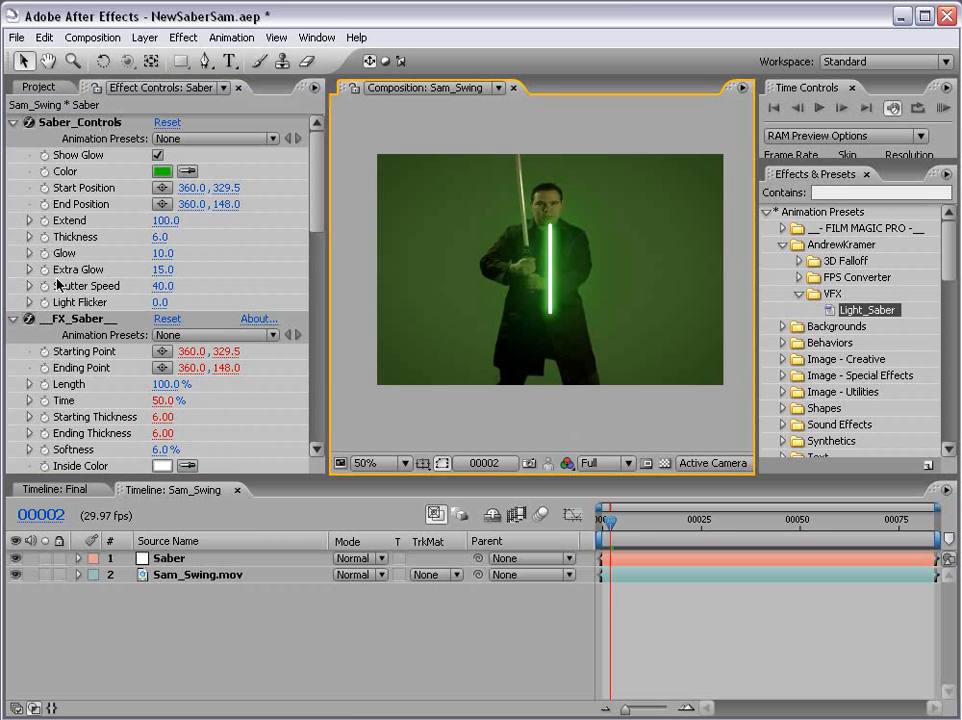
- Collapse the __FX_Saber__, __FX_Glow__, __FX_Extra_Glow__ and __FX_Draft_Color__ effects and select Saber_Controls
click(13, 318)
click(13, 335)
click(13, 352)
click(14, 368)
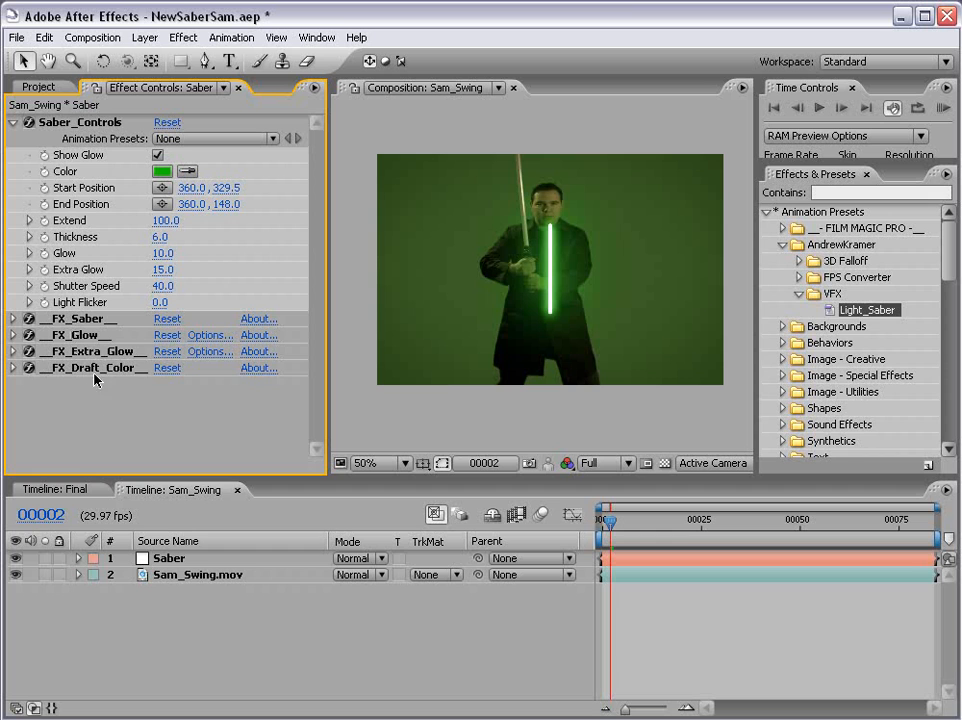
click(78, 122)
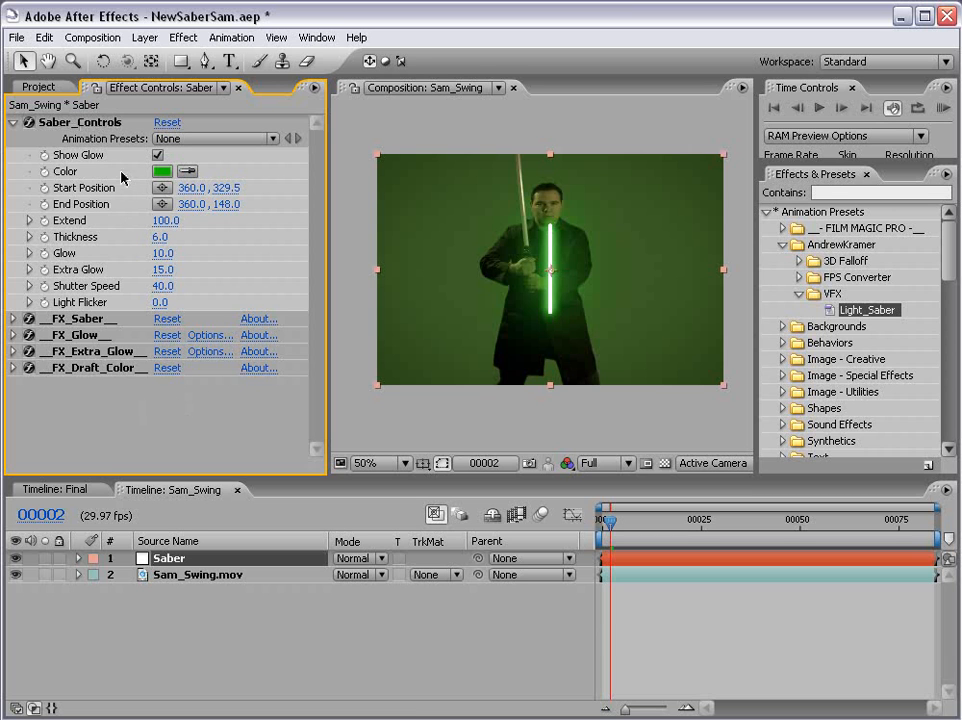
- Turn off Show Glow in Saber_Controls so only the plain saber core is drawn over the footage
key(period)
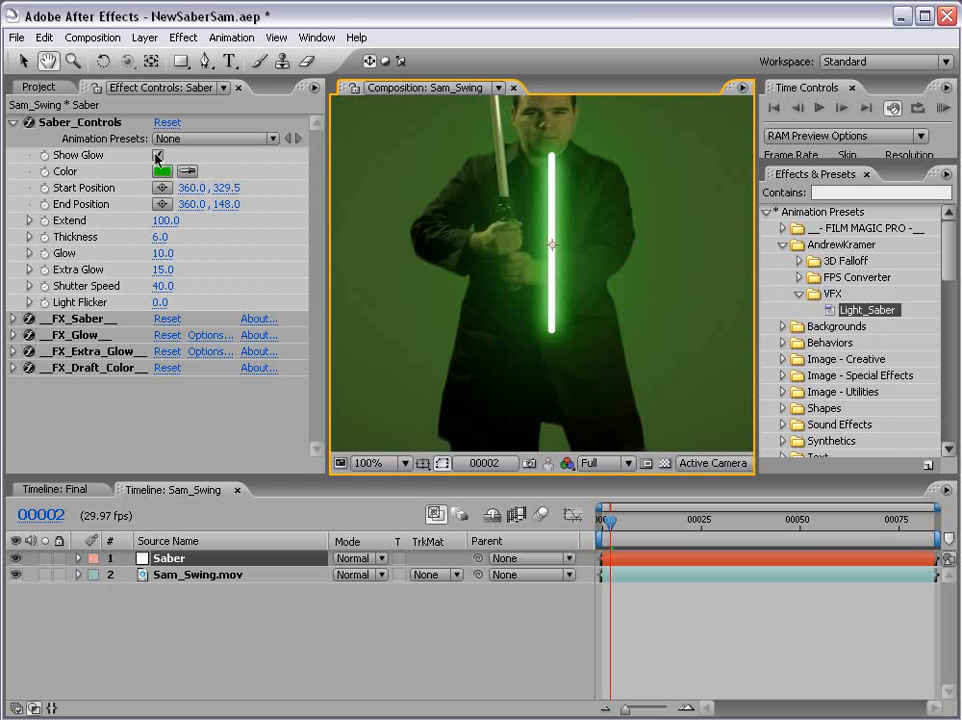
click(157, 155)
drag(598, 184, 521, 207)
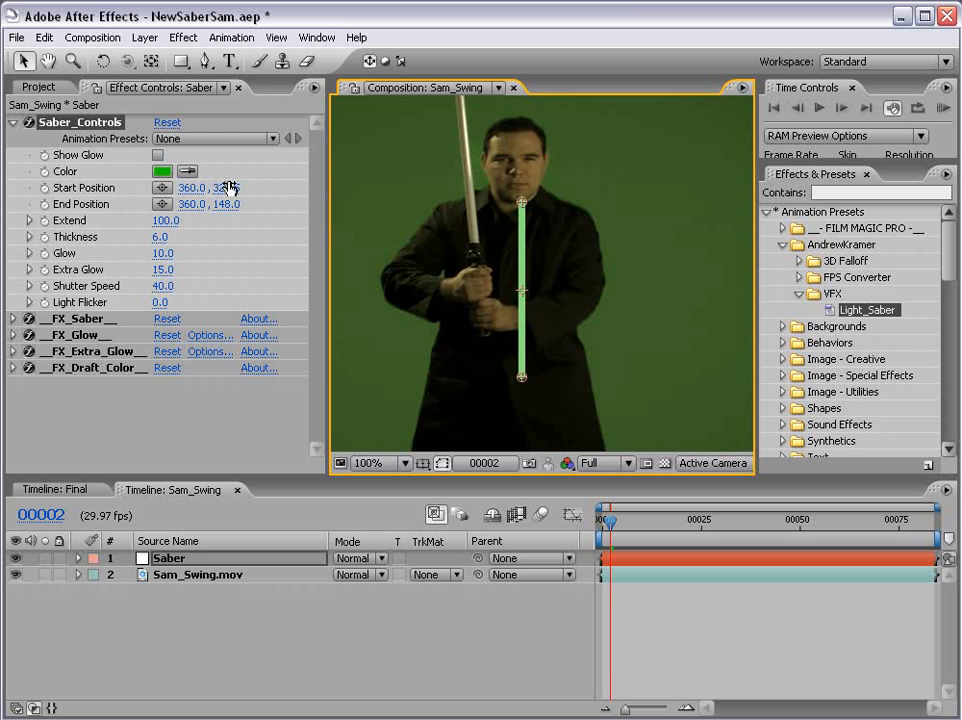
- Place the saber's start point at the hilt, about 310.5, 187.5, and its end point beyond the frame's upper edge, about 287, -57
drag(484, 214, 492, 282)
drag(545, 427, 476, 178)
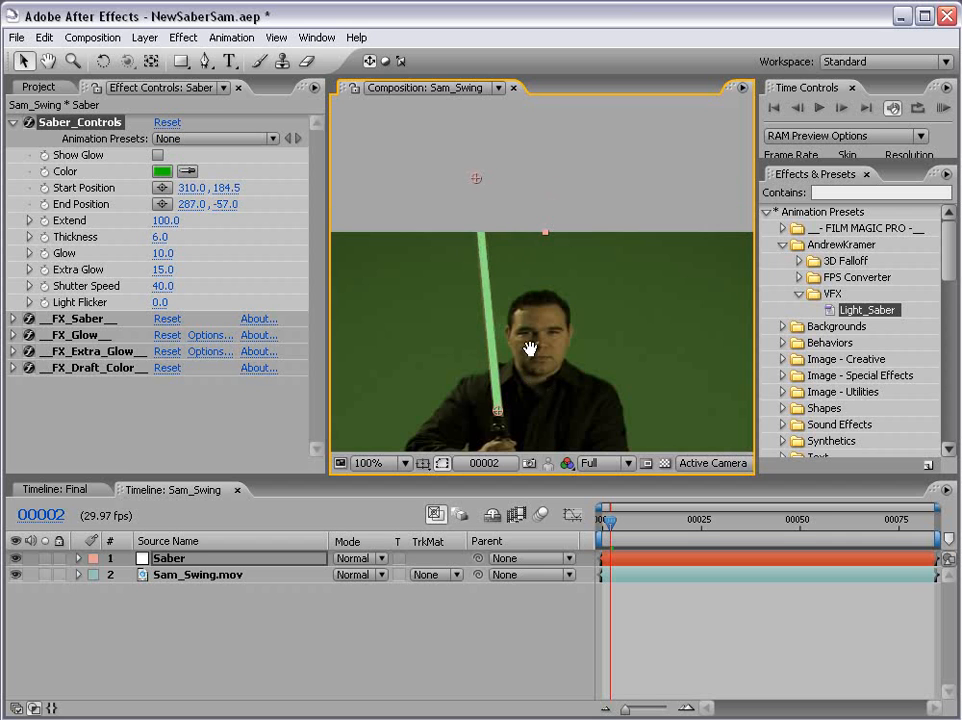
drag(497, 405, 493, 286)
scroll(493, 286, up, 1)
drag(470, 365, 495, 339)
drag(467, 285, 469, 290)
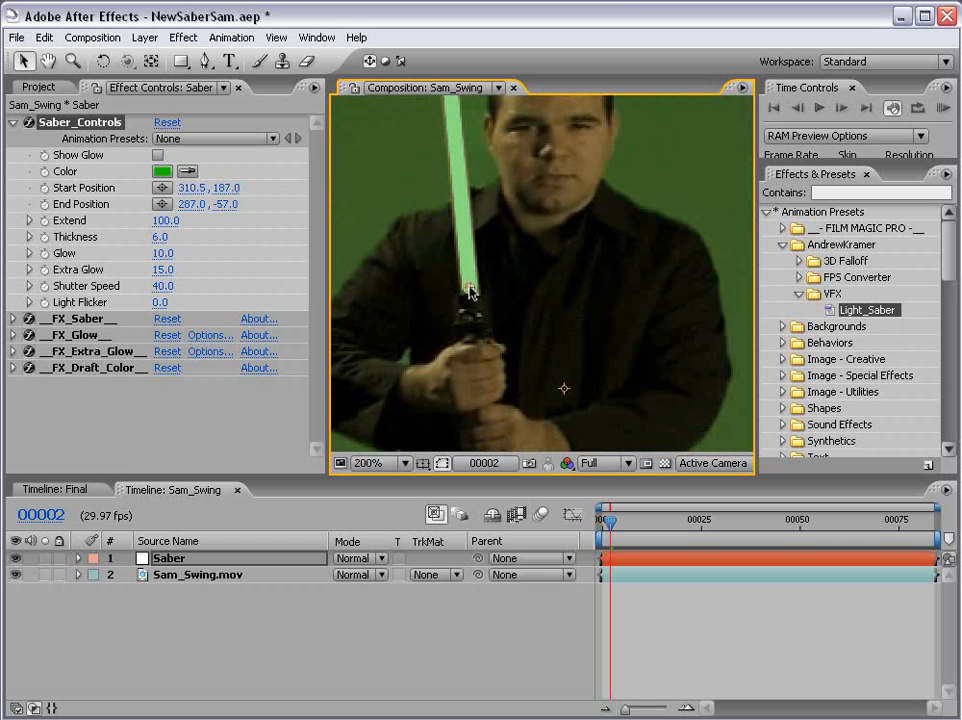
- Show the saber's glow to check how the blade meets the hilt, and hide it again
click(157, 156)
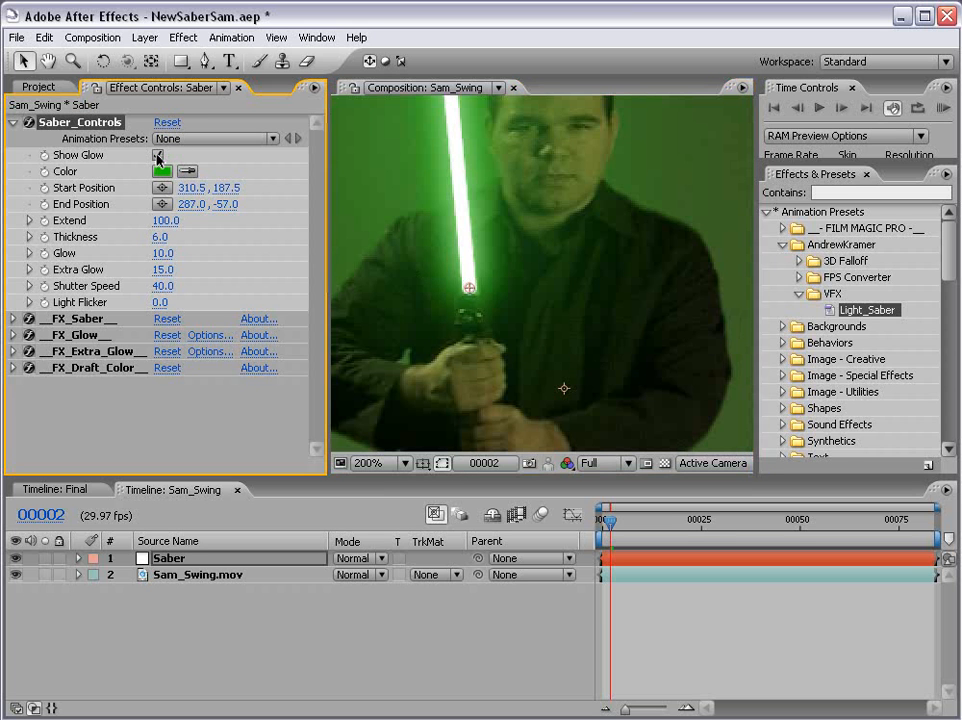
click(487, 313)
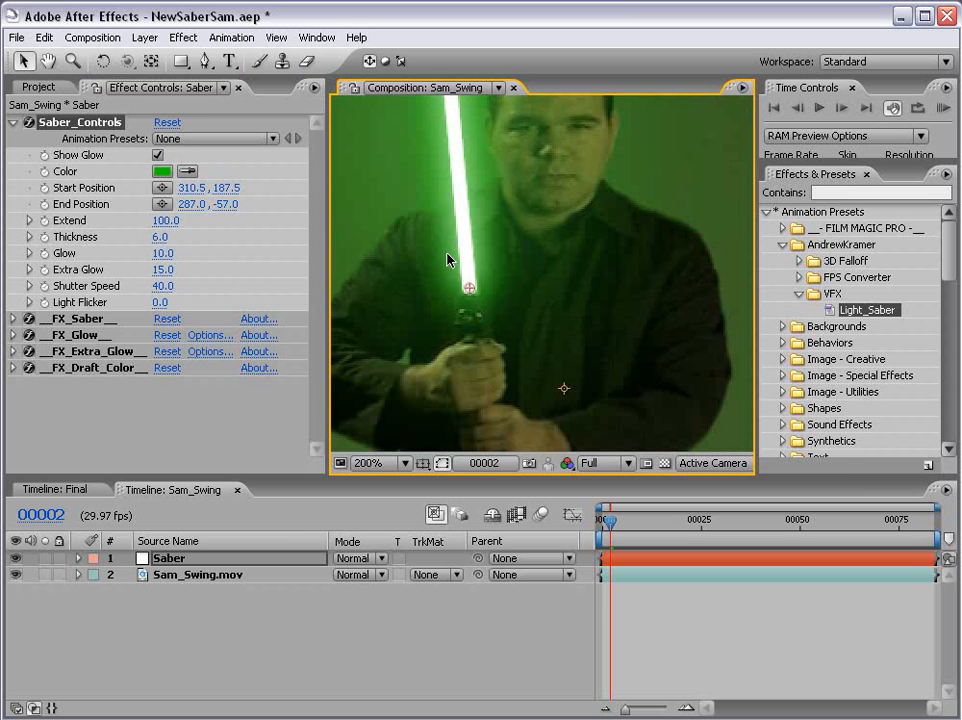
click(157, 155)
scroll(537, 209, down, 1)
drag(537, 209, 514, 251)
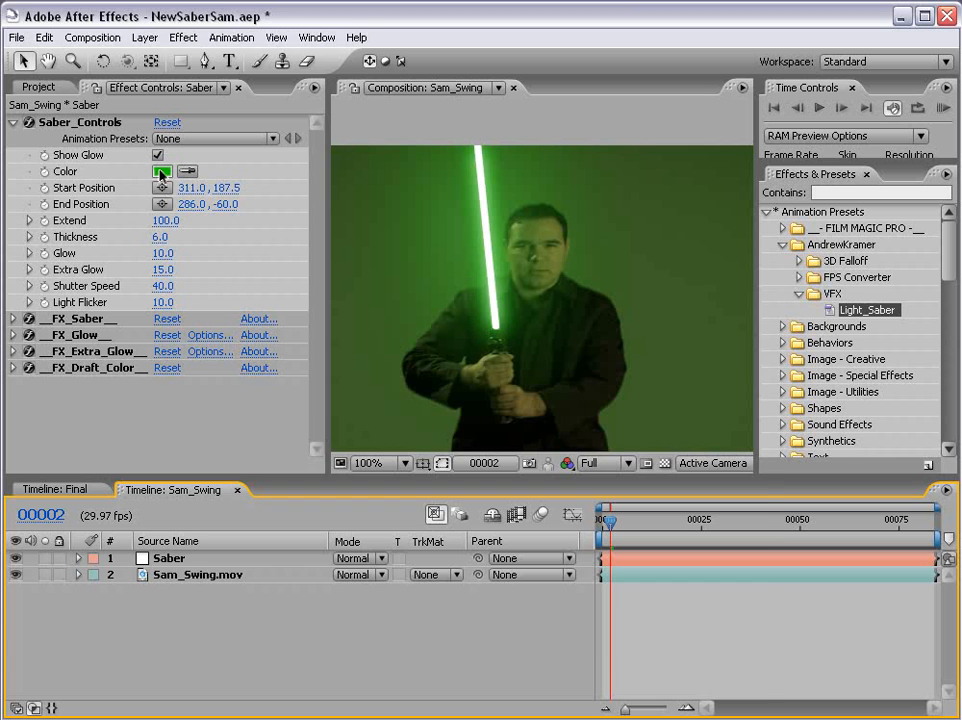
- Change the saber's Color to a light pink
click(160, 172)
drag(451, 385, 330, 364)
click(441, 437)
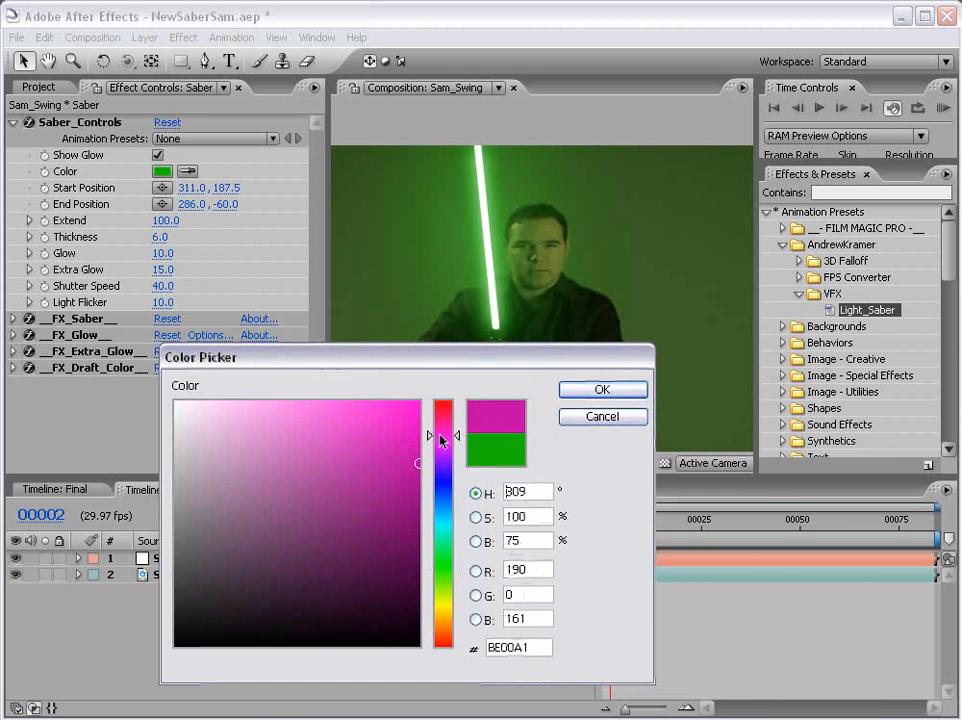
click(290, 399)
click(571, 389)
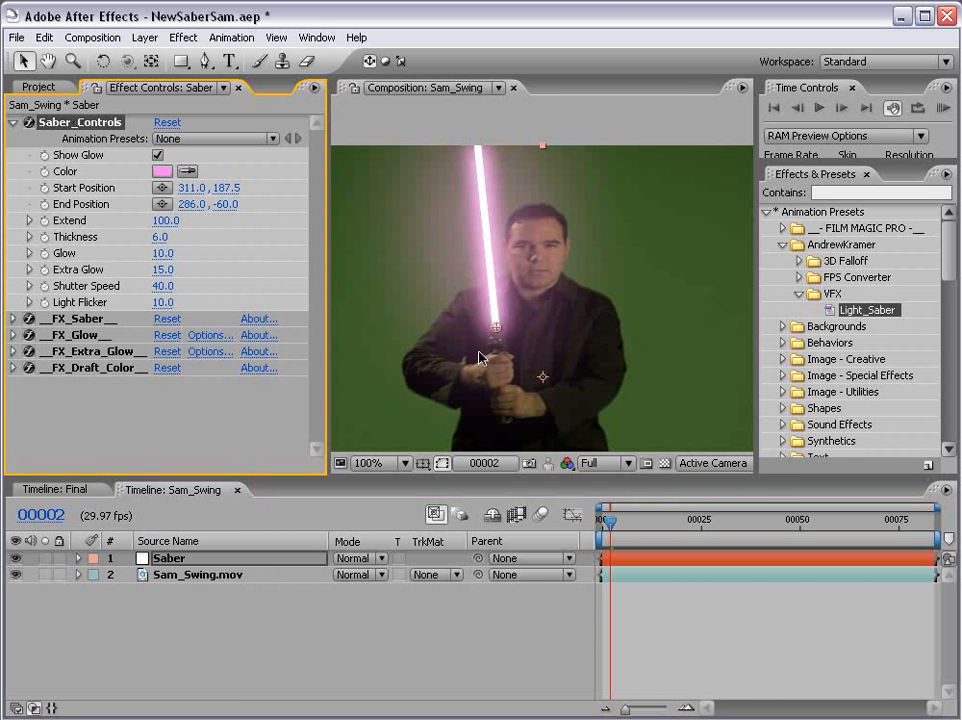
- Change the saber's Color to pure red, FF0000
click(160, 171)
drag(444, 437, 436, 354)
drag(415, 405, 507, 358)
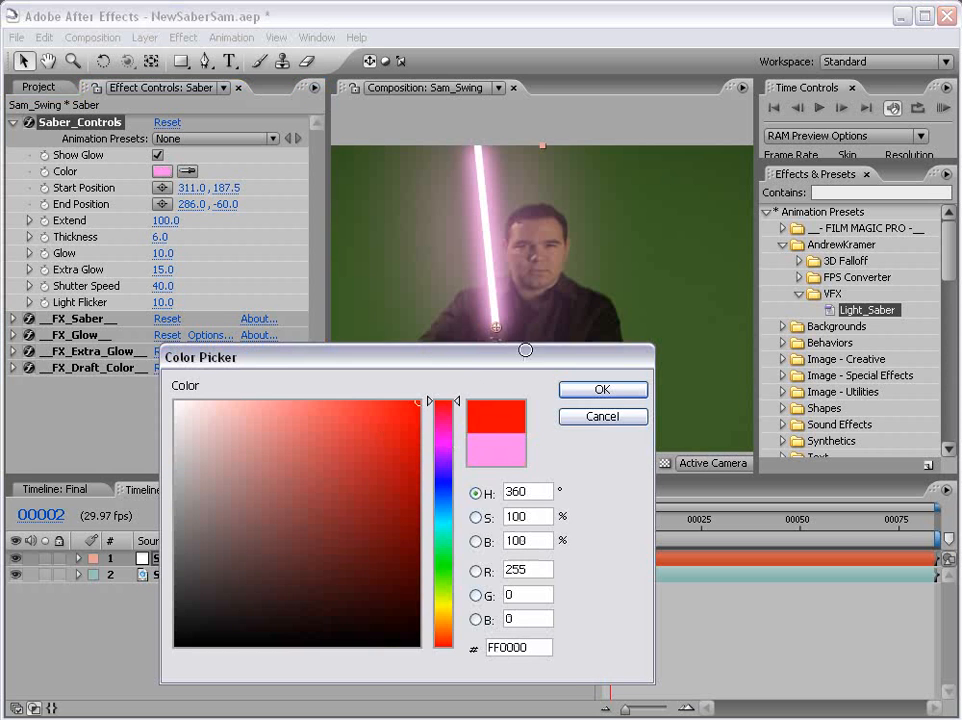
click(600, 389)
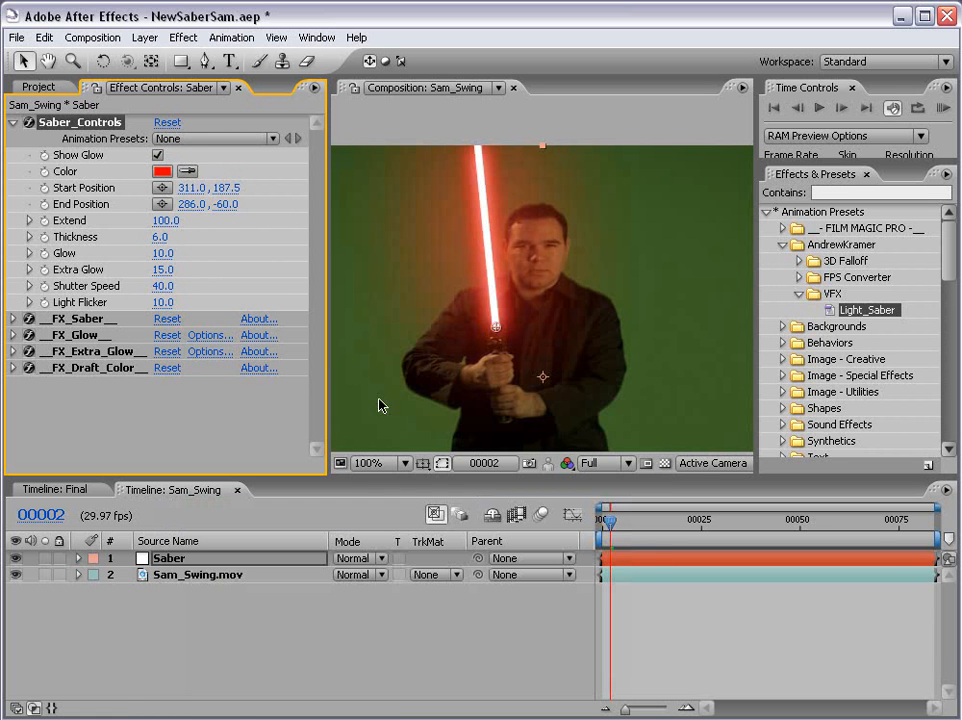
- Change the saber's Color to a cyan hue
click(160, 171)
click(447, 549)
drag(450, 549, 447, 516)
click(590, 392)
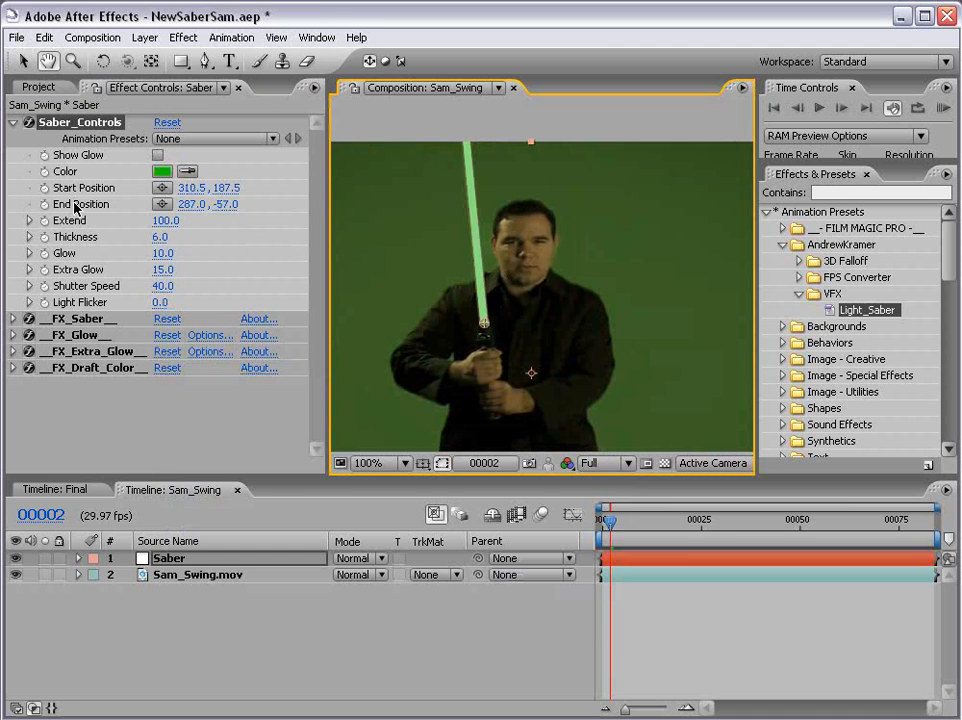
- Undo the saber's start and end position changes, returning both points to their preset defaults
click(76, 207)
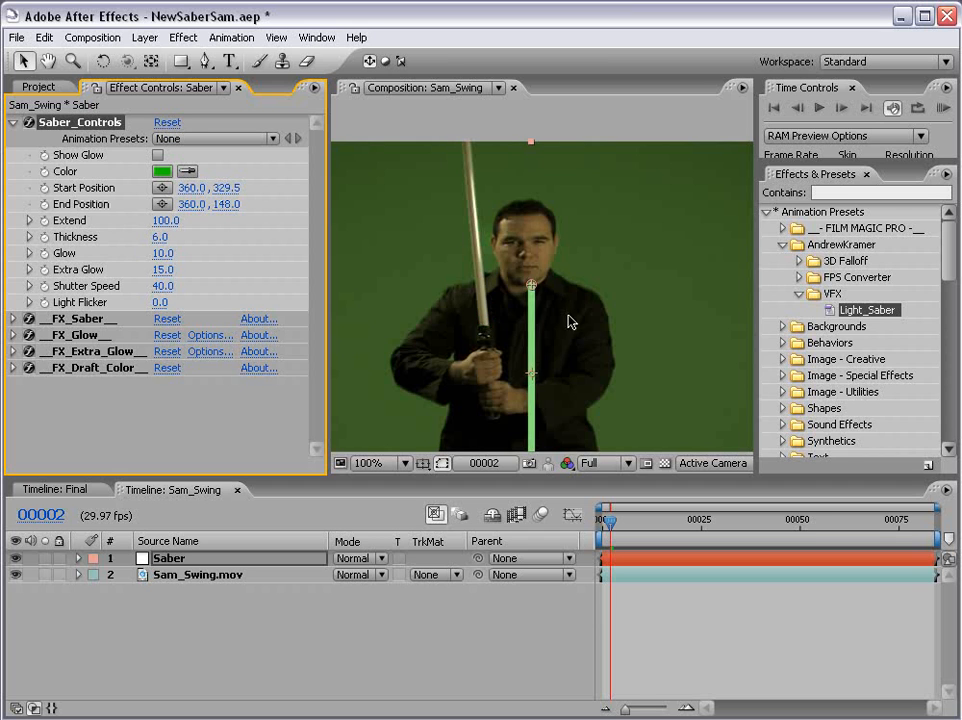
key(comma)
drag(580, 343, 561, 314)
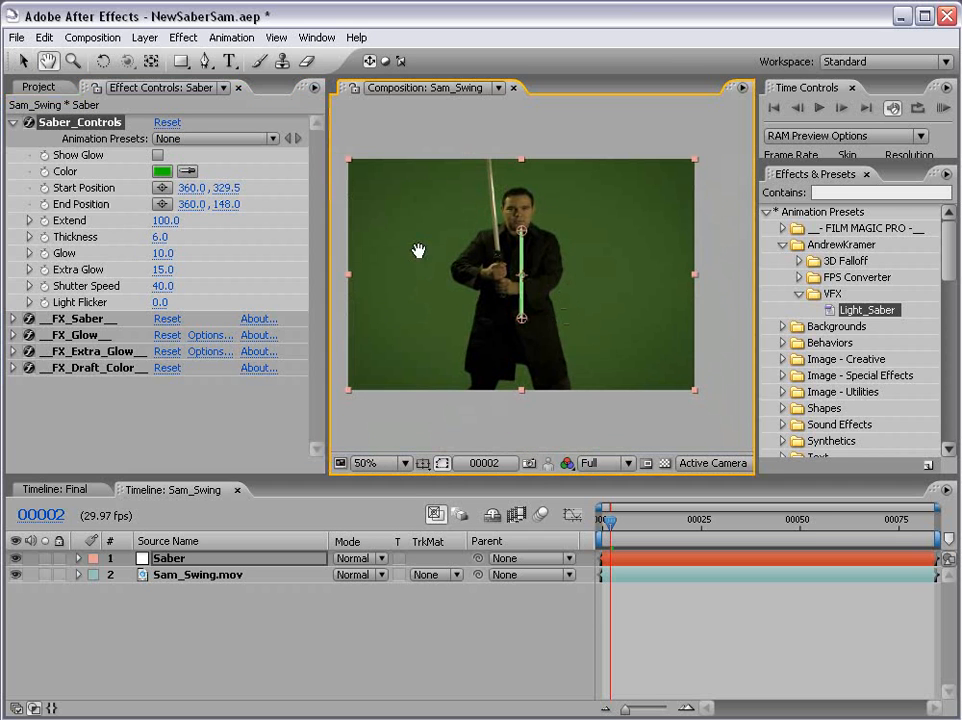
click(150, 397)
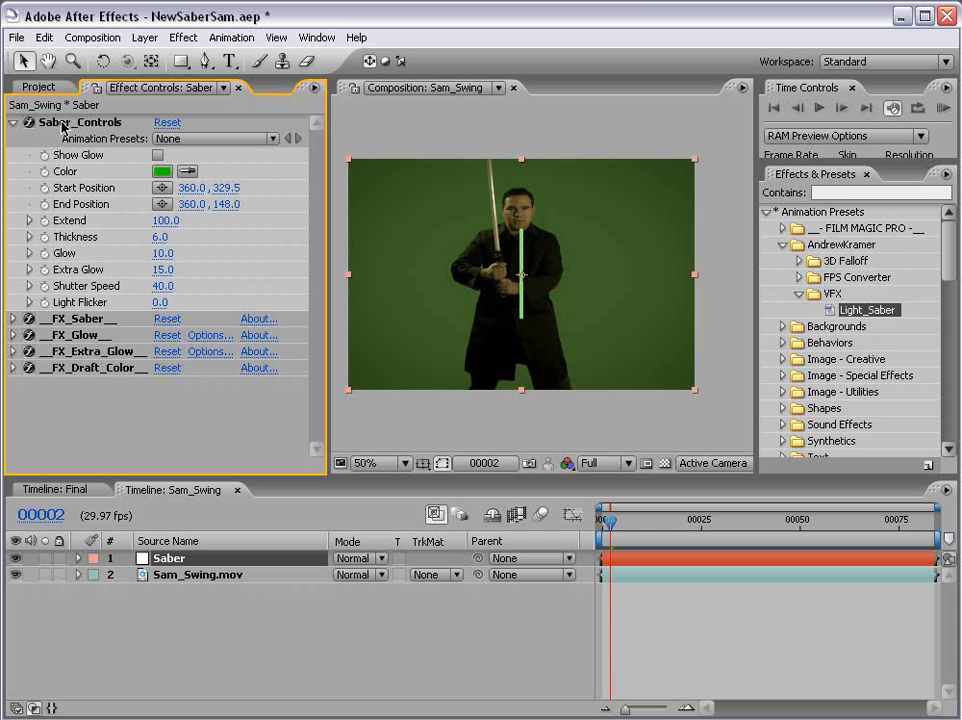
- Select Saber_Controls and fit the saber to the blade, with start position at about 311, 187.5 and end position at about 286, -60
click(103, 124)
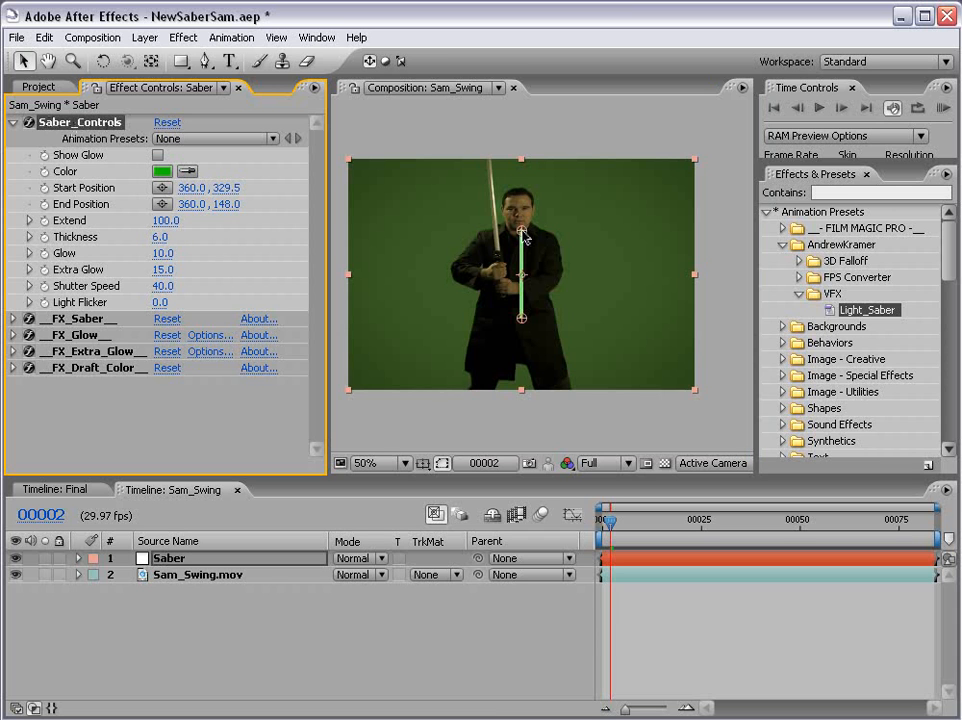
drag(524, 237, 492, 148)
drag(522, 321, 472, 311)
scroll(503, 256, up, 1)
drag(505, 240, 505, 307)
drag(467, 172, 453, 138)
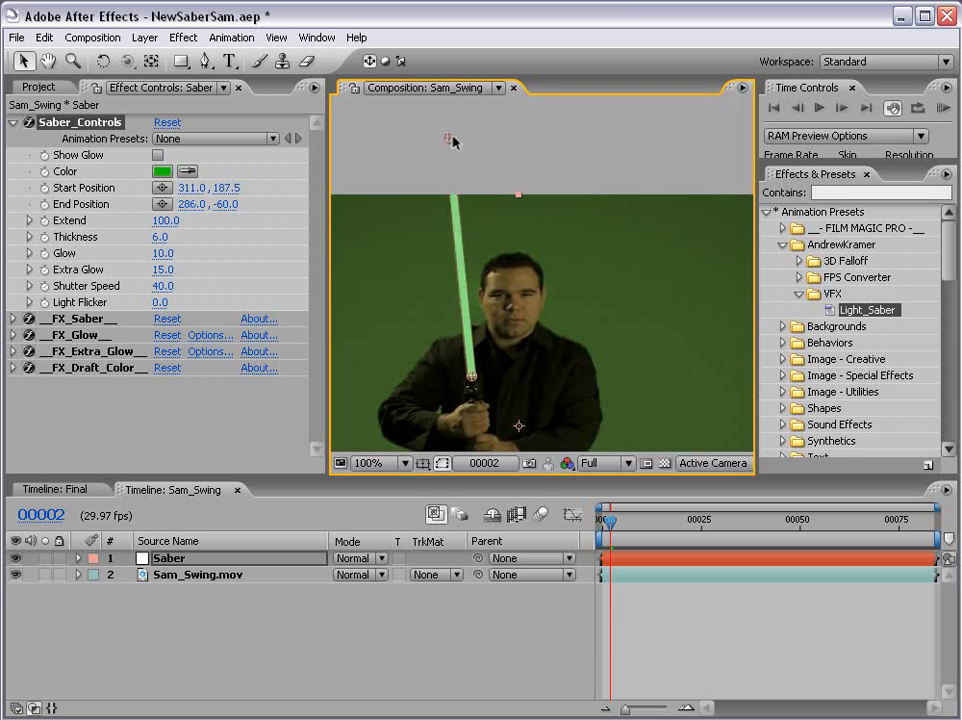
click(250, 254)
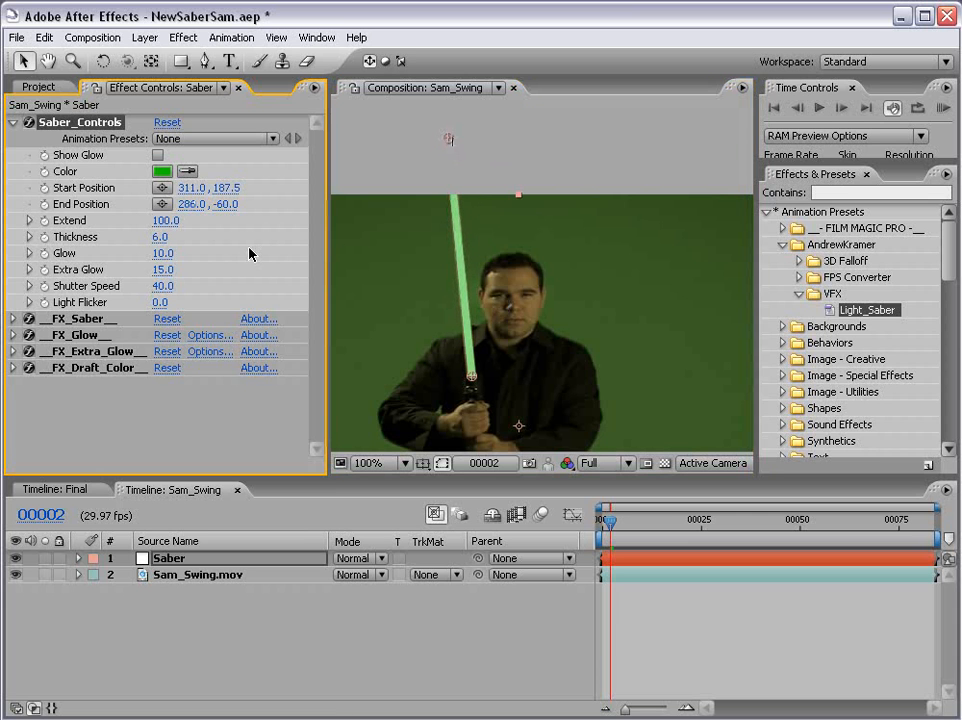
- Try varying the saber's Extend value, return it to 100, and toggle the glow on and off
drag(161, 221, 211, 208)
click(157, 155)
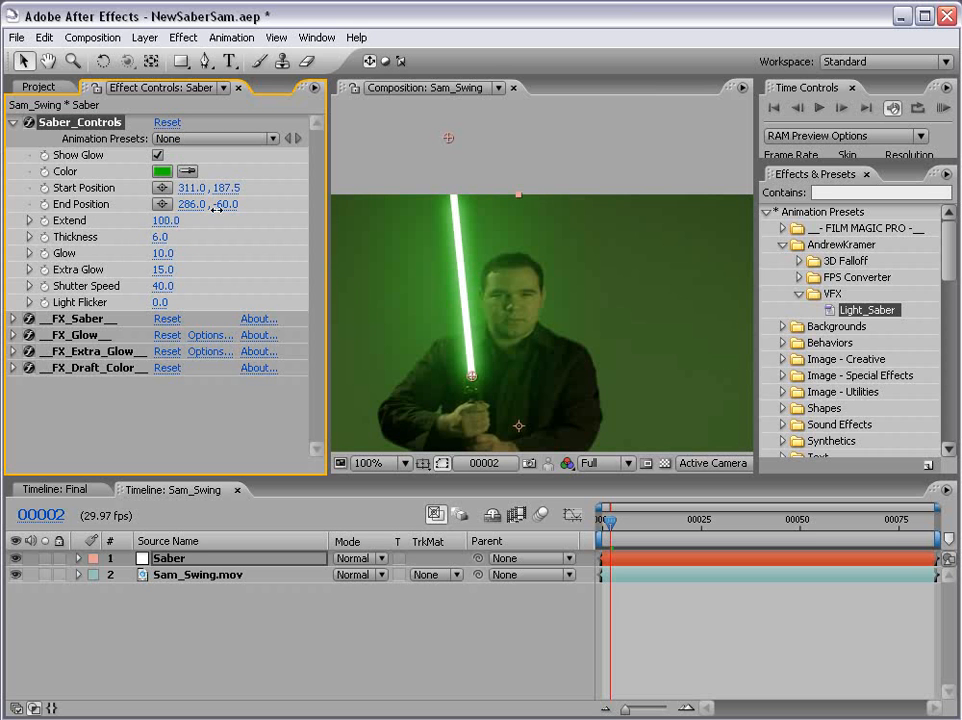
click(158, 156)
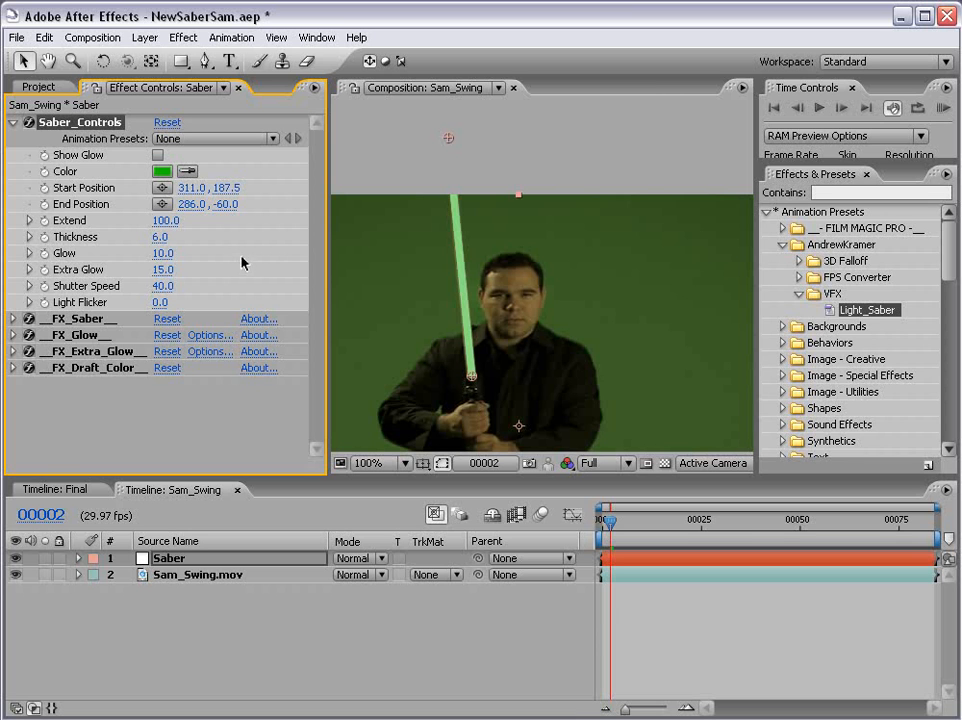
- Try thicker and thinner saber Thickness values, including 7.9, and undo them back to 6.0
drag(158, 237, 167, 237)
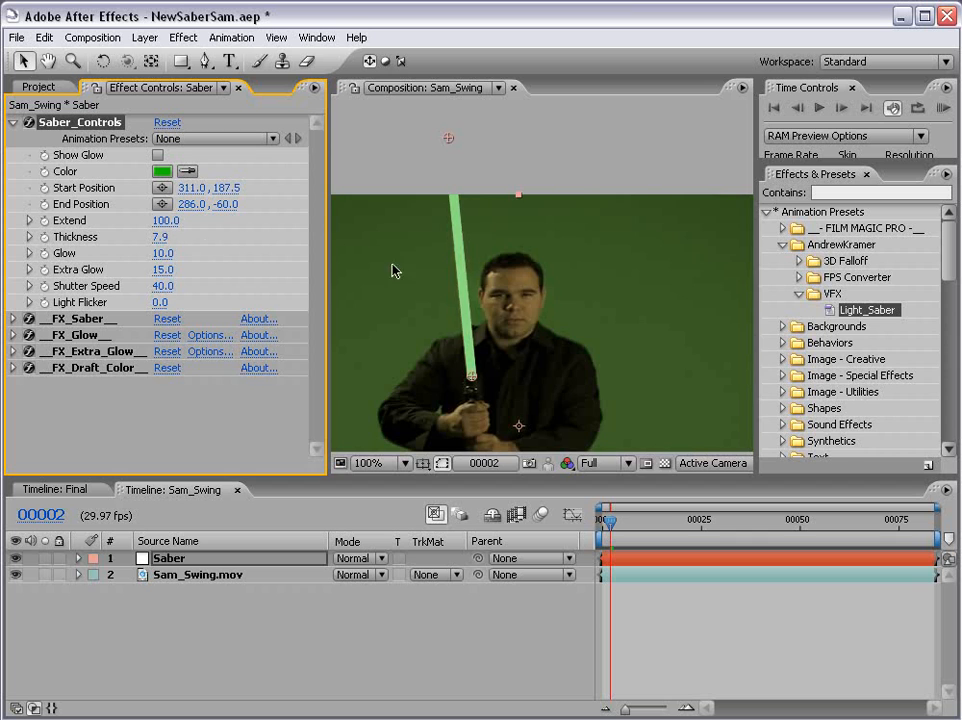
scroll(500, 340, up, 1)
key(space)
drag(444, 365, 548, 235)
drag(160, 237, 133, 238)
key(ctrl+z)
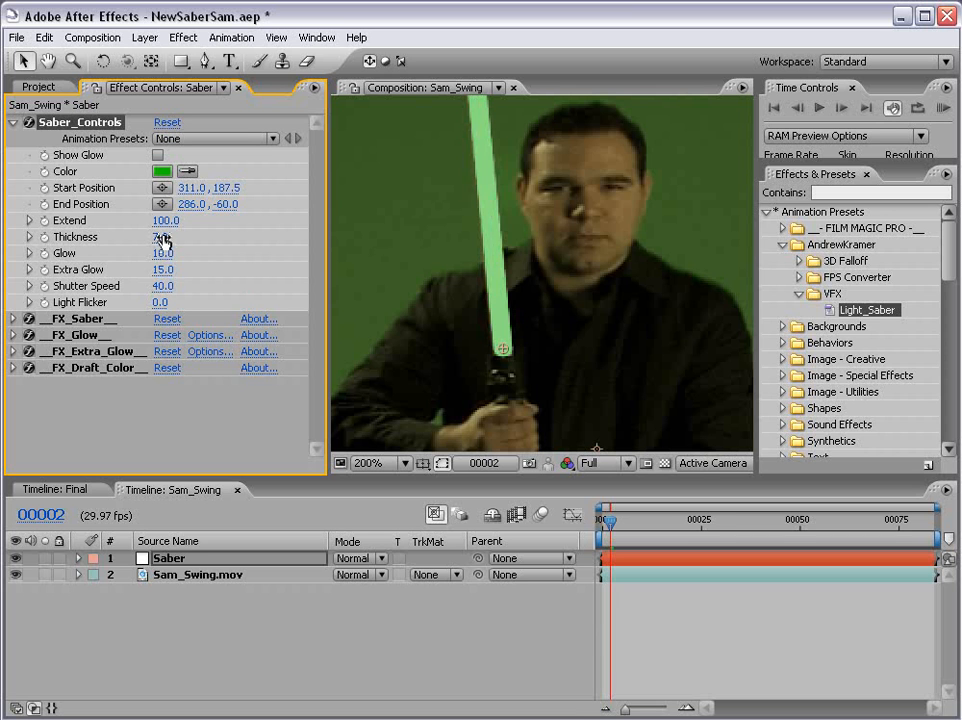
drag(162, 237, 196, 237)
key(ctrl+z)
scroll(554, 286, down, 1)
drag(527, 286, 501, 300)
key(ctrl+z)
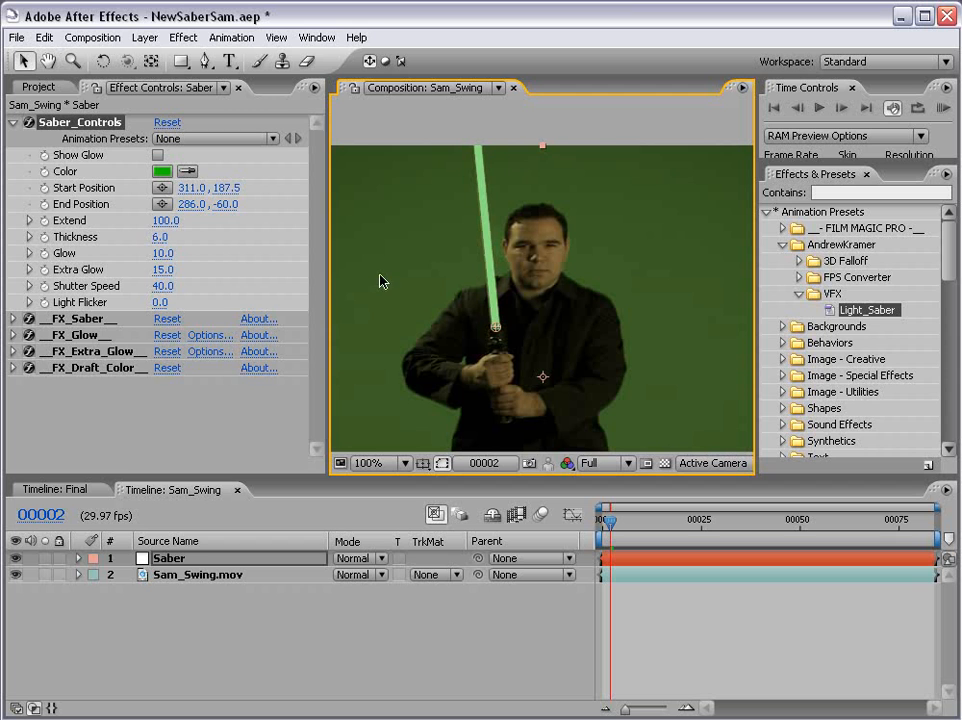
- Turn on Show Glow, try a different Glow amount, and undo that amount
click(157, 155)
drag(161, 253, 273, 247)
key(ctrl+z)
mouse_move(165, 273)
mouse_down()
mouse_move(45, 270)
mouse_move(176, 266)
mouse_move(165, 291)
mouse_up()
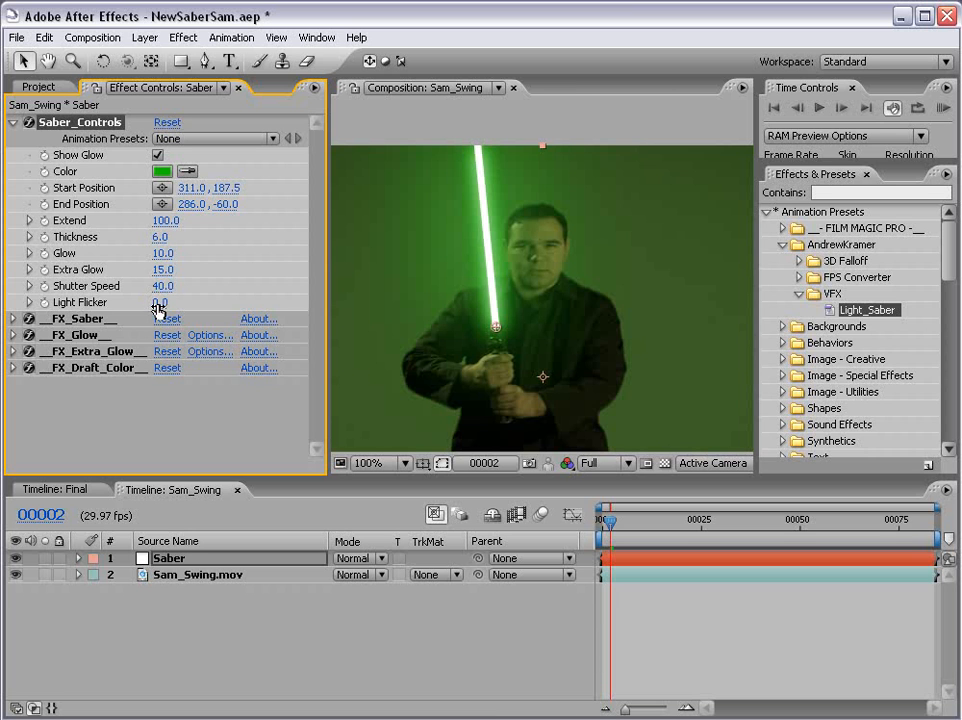
- Set Light Flicker to 10 and preview the flicker with the Sam_Swing.mov layer temporarily hidden
drag(159, 304, 308, 304)
click(15, 574)
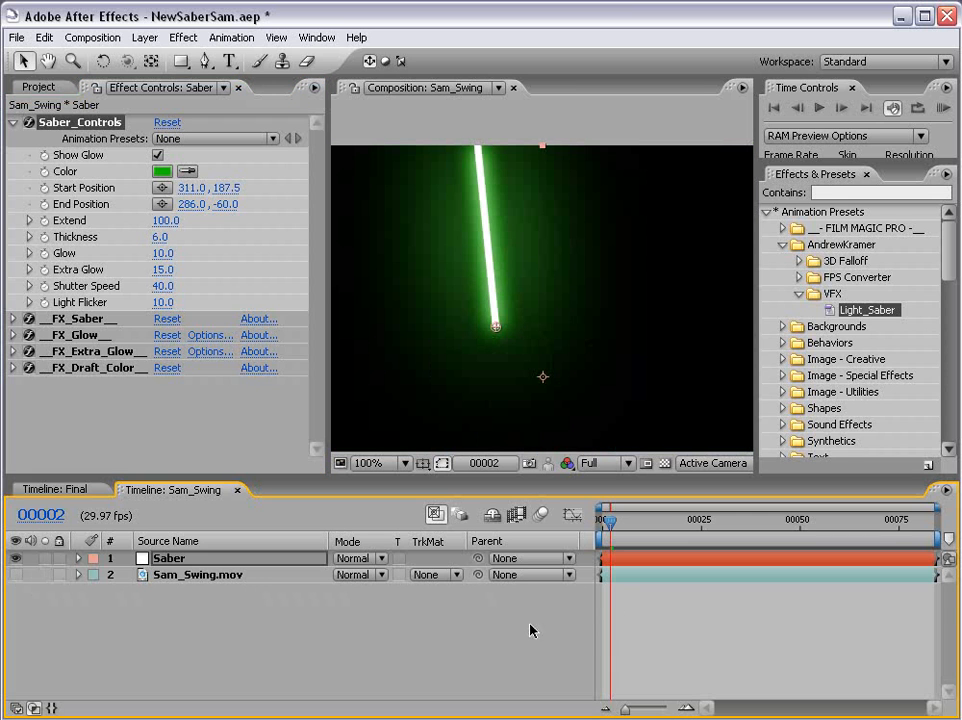
key(KP_0)
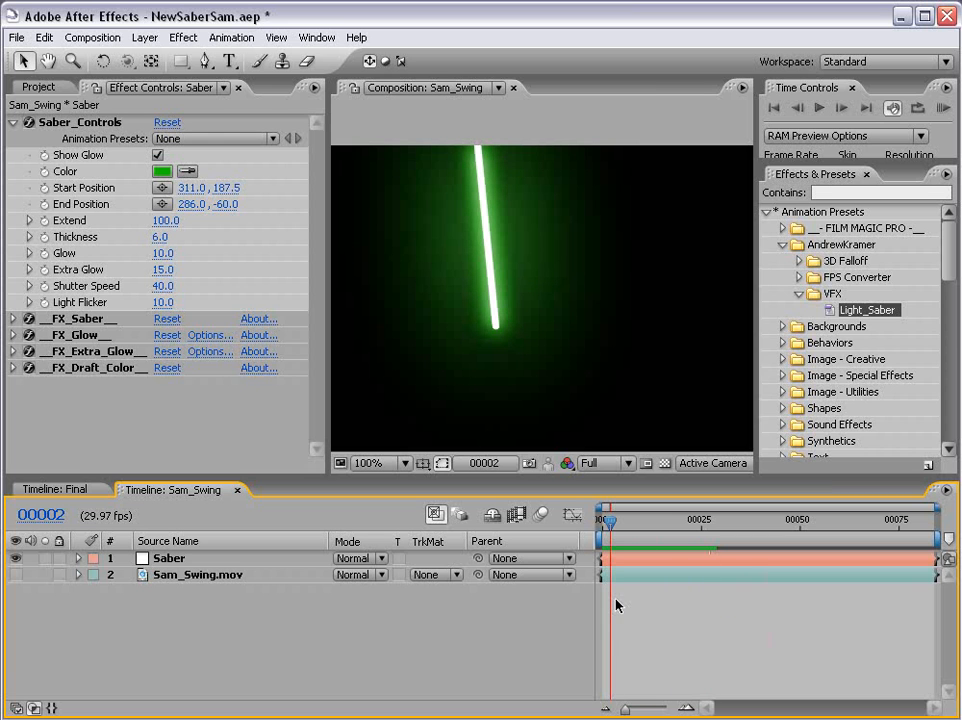
click(16, 575)
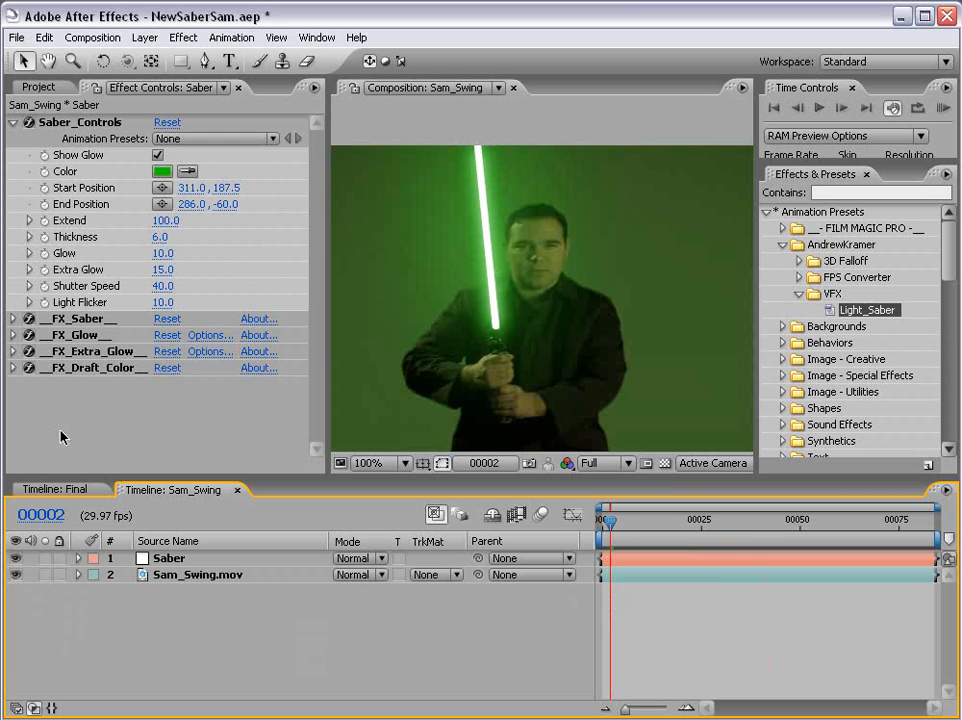
- Set the saber's Light Flicker to 0
click(162, 302)
text(0)
key(Return)
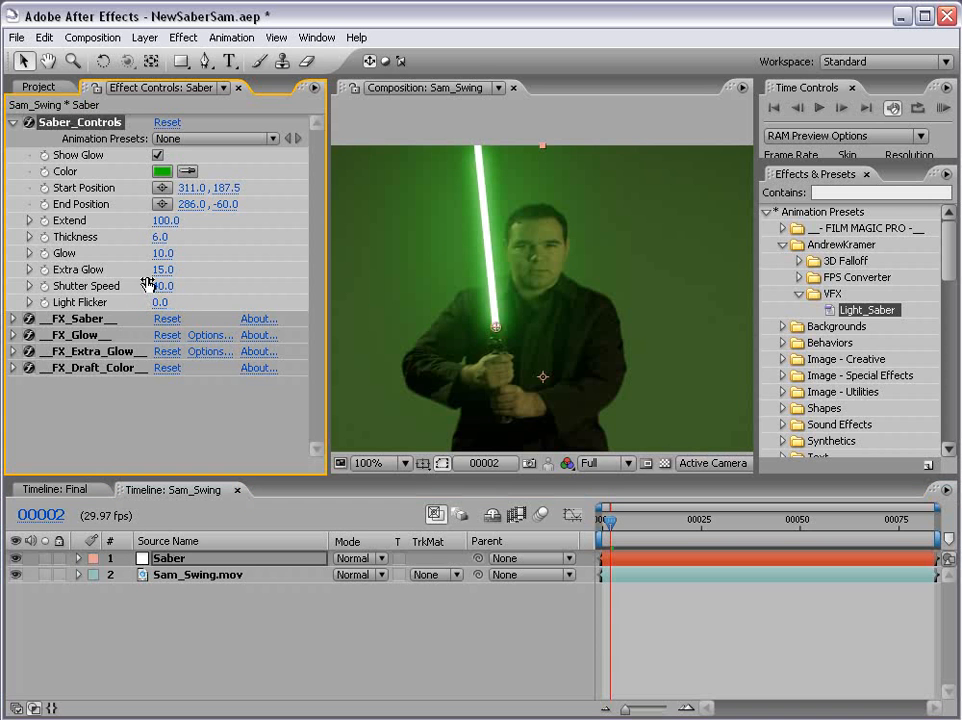
- Try the saber with Extra Glow at 0, undo a shift of its start point, and try a stronger Extra Glow
click(162, 270)
text(0)
key(Return)
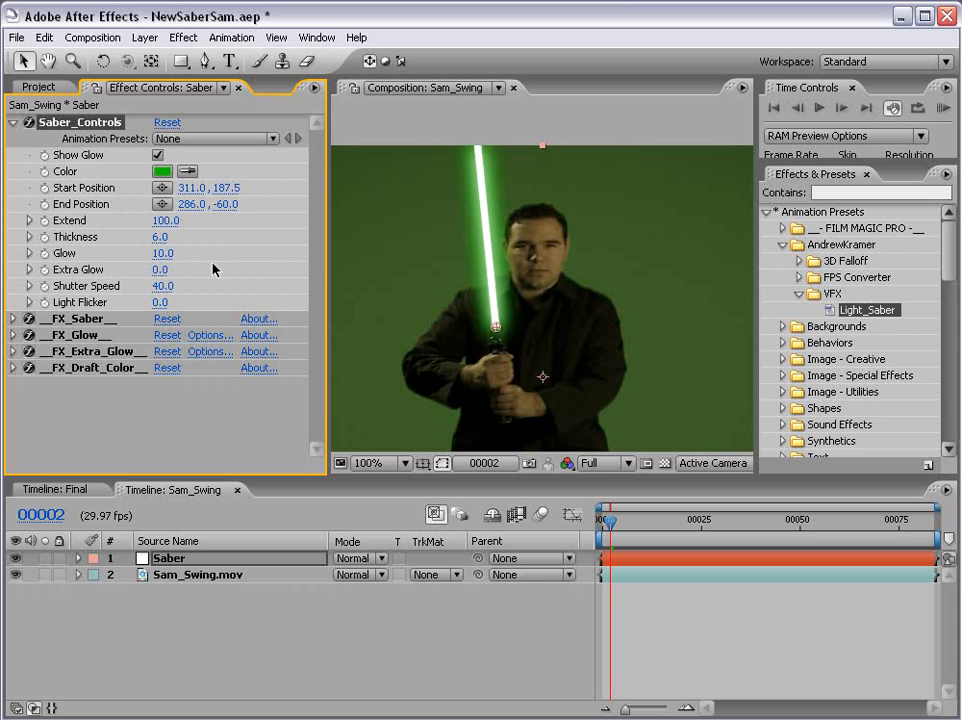
drag(497, 330, 517, 328)
key(ctrl+z)
drag(160, 269, 224, 268)
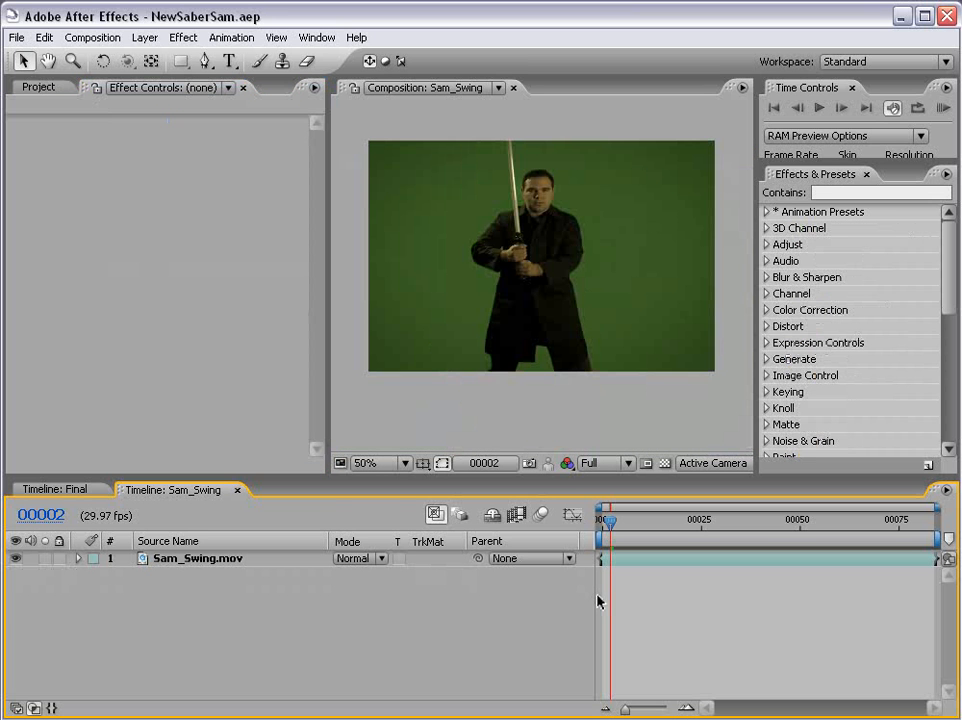
- Create a new white comp-size solid named Green Saber above the Sam_Swing.mov layer
click(145, 37)
mouse_move(155, 57)
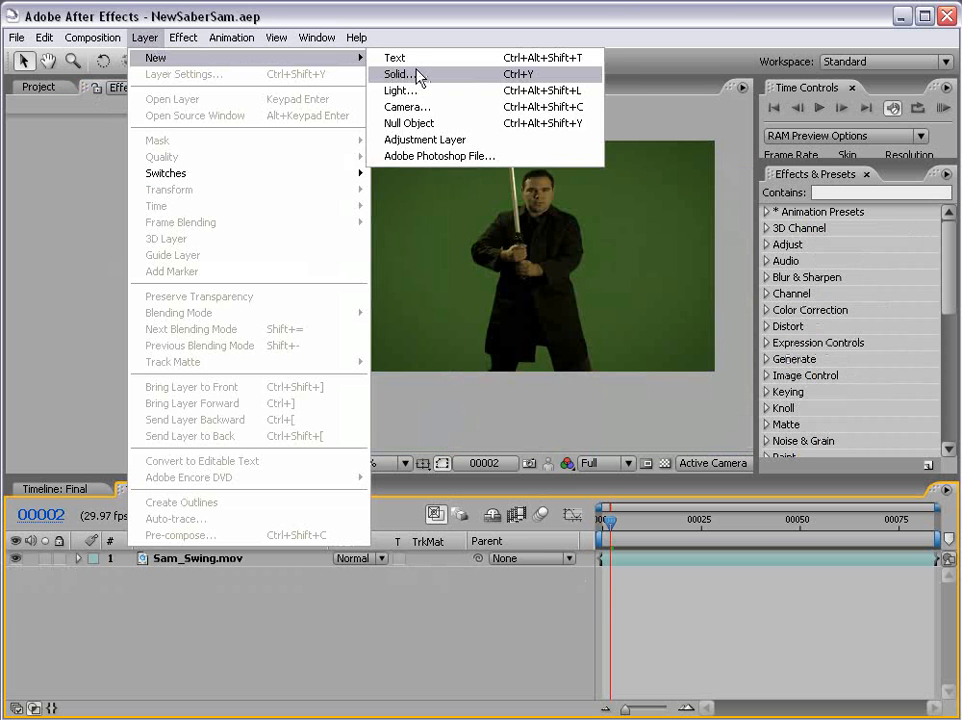
click(416, 77)
text(Green Saber)
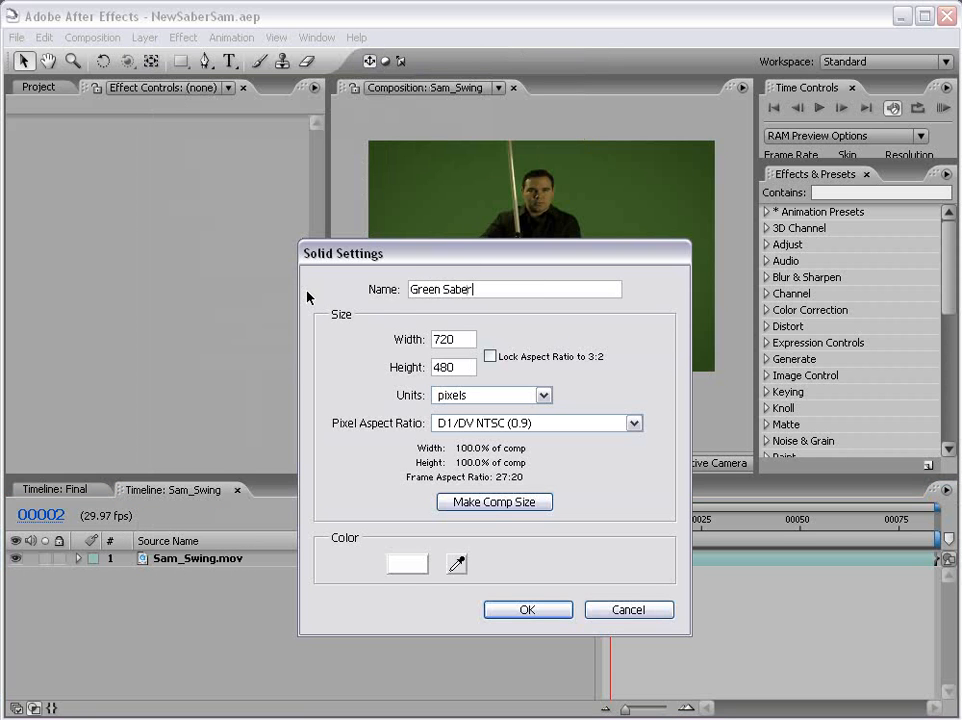
drag(474, 289, 356, 297)
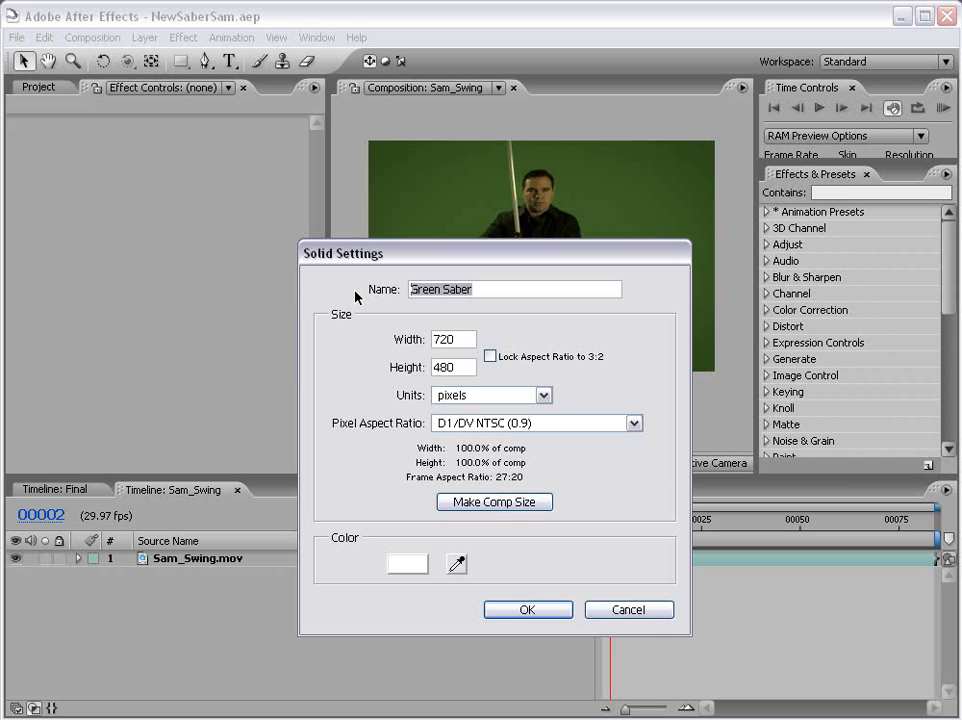
click(502, 504)
click(526, 611)
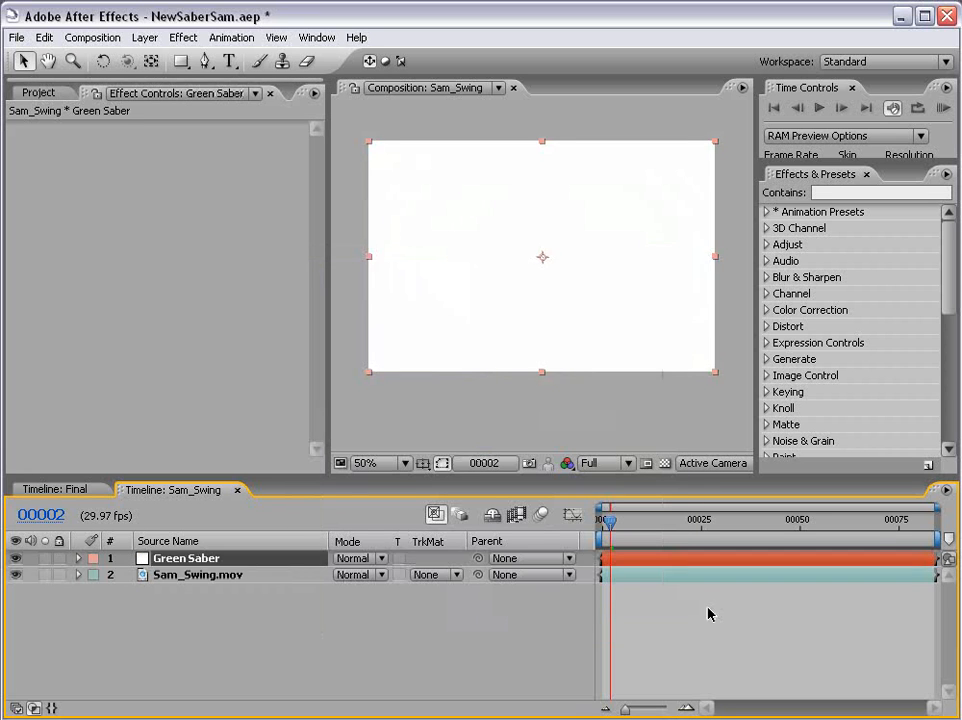
- Locate the Light_Saber preset in the VFX folder of the animation presets
click(687, 612)
click(767, 212)
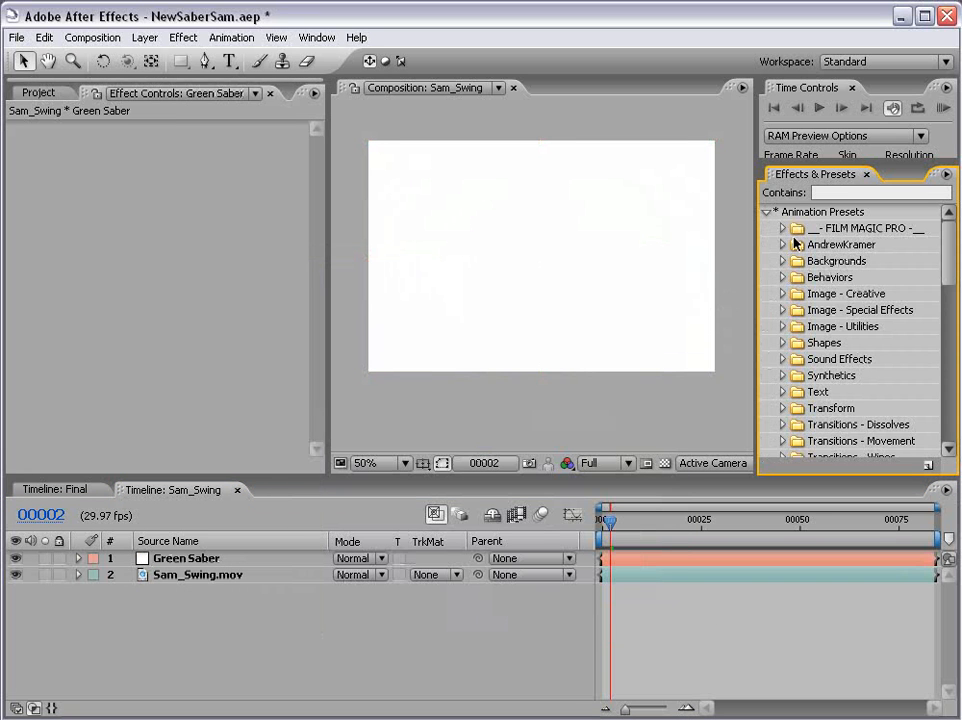
click(783, 245)
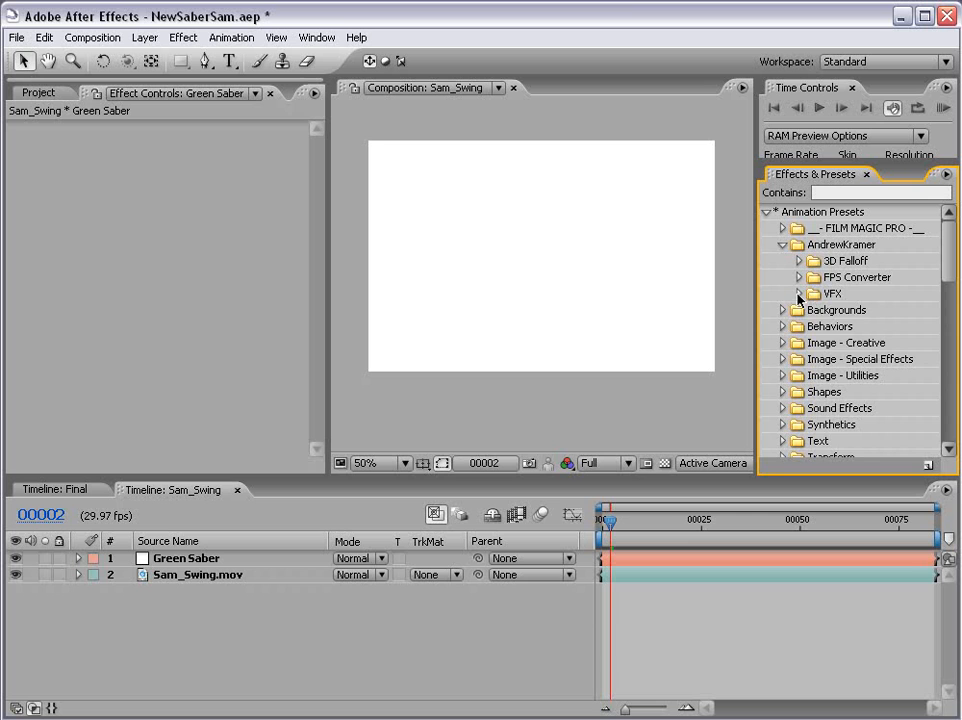
click(799, 294)
click(845, 310)
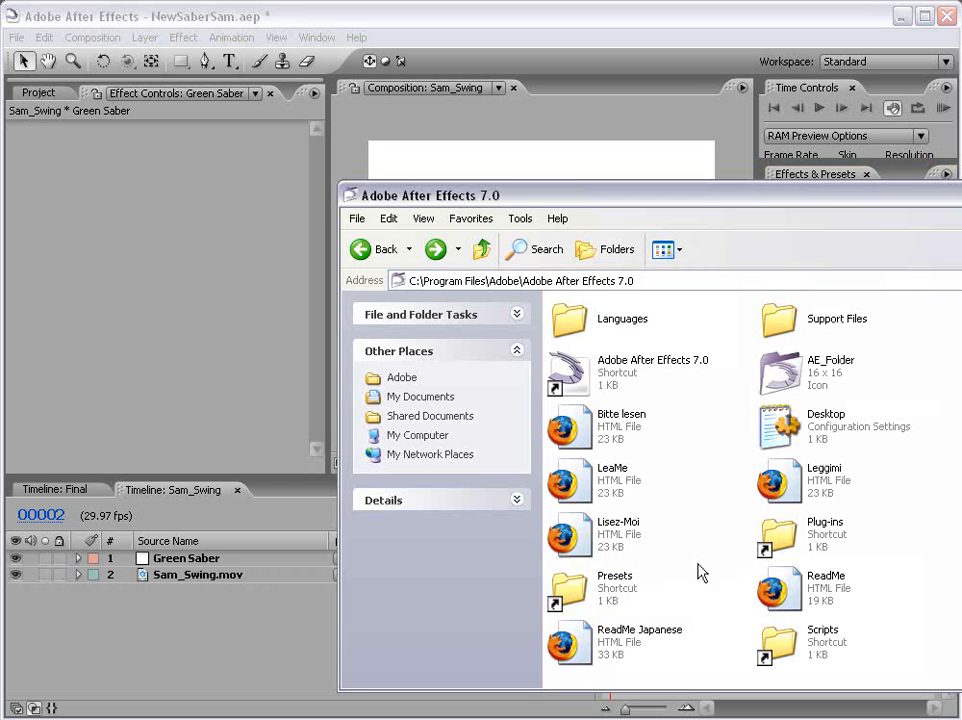
- Examine the Presets shortcut in the After Effects 7.0 program folder and the 7.0 and 6.5 folders in LightSaber
click(607, 600)
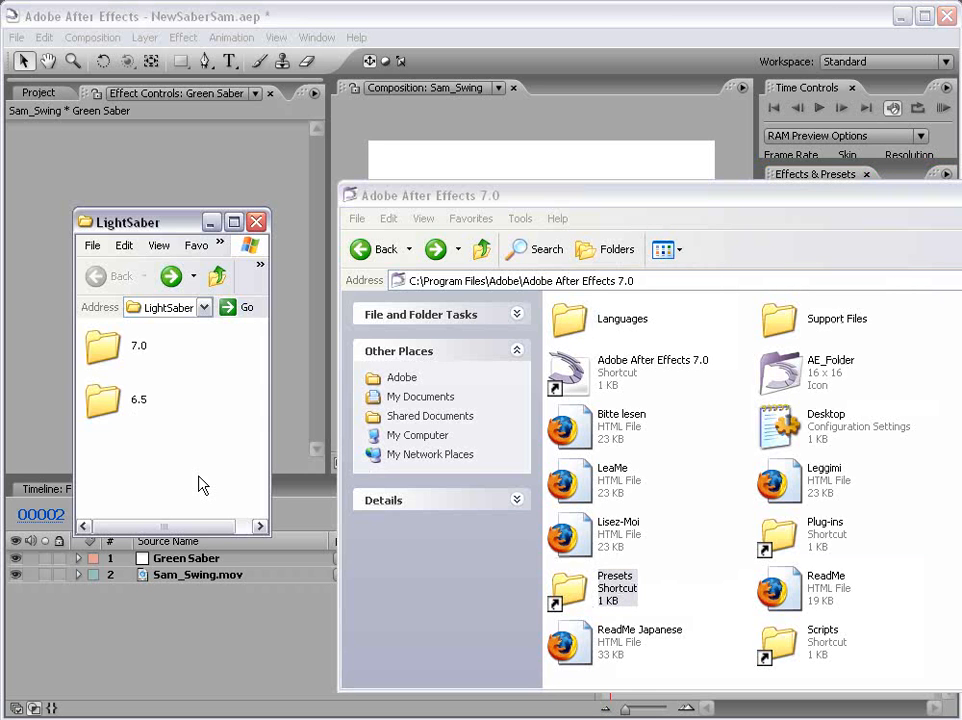
click(136, 347)
click(134, 396)
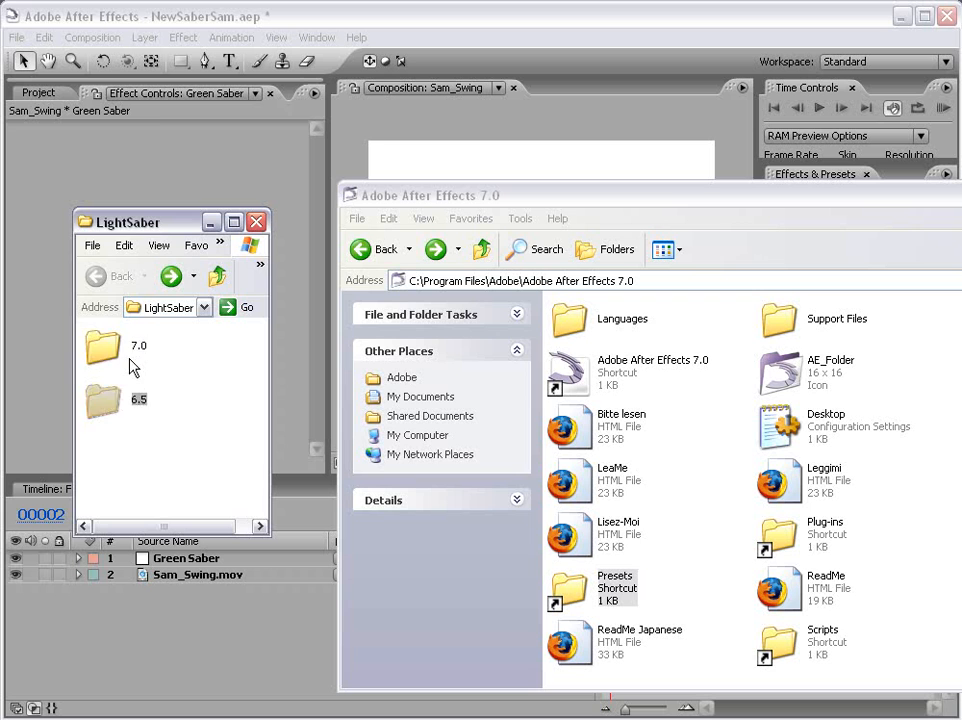
double_click(130, 358)
click(114, 355)
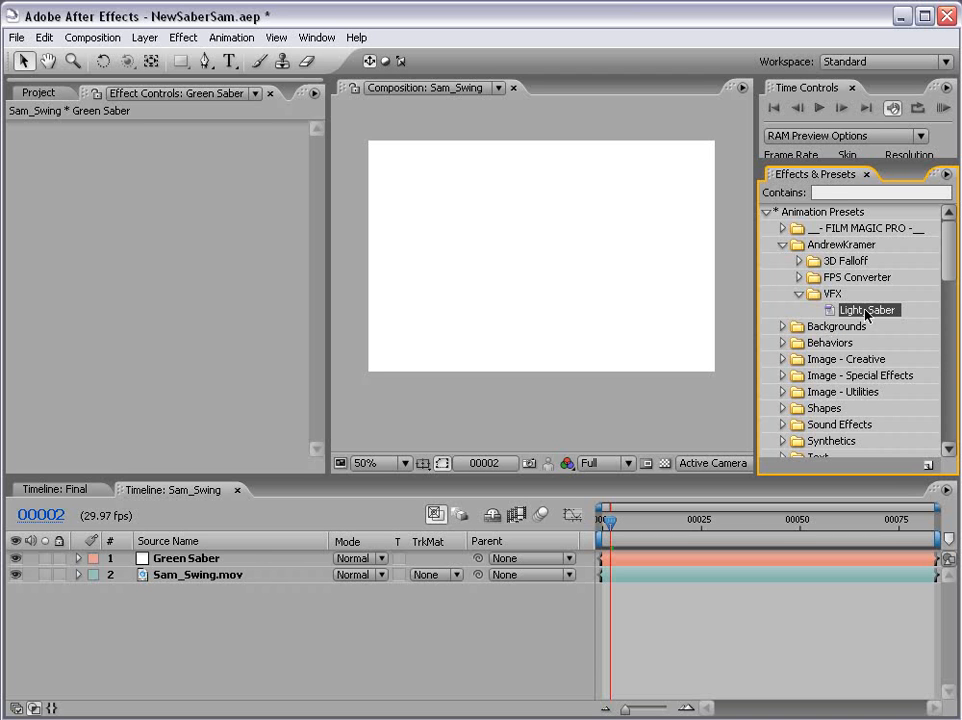
- Apply the Light_Saber preset to the Green Saber solid and enable keyframing for Start Position and End Position at frame 2
drag(860, 313, 564, 290)
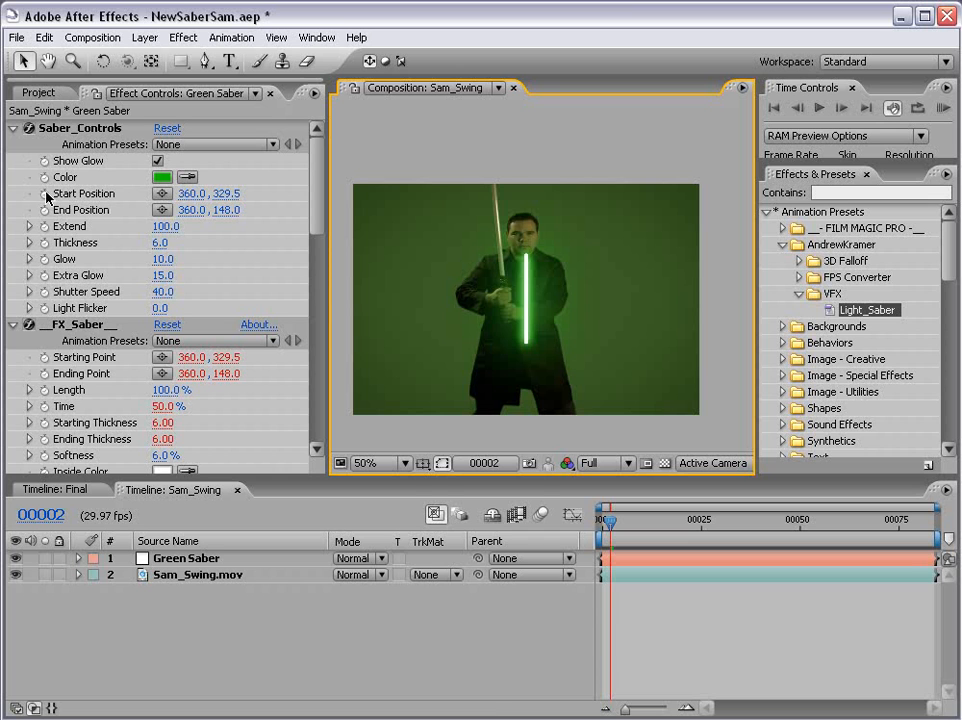
click(45, 198)
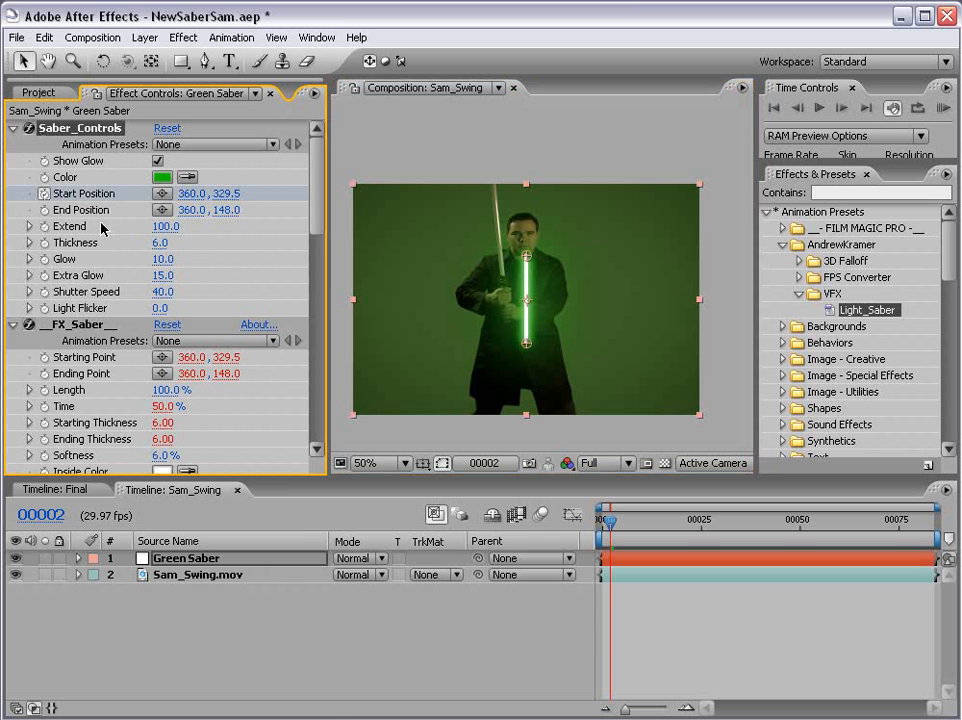
click(44, 210)
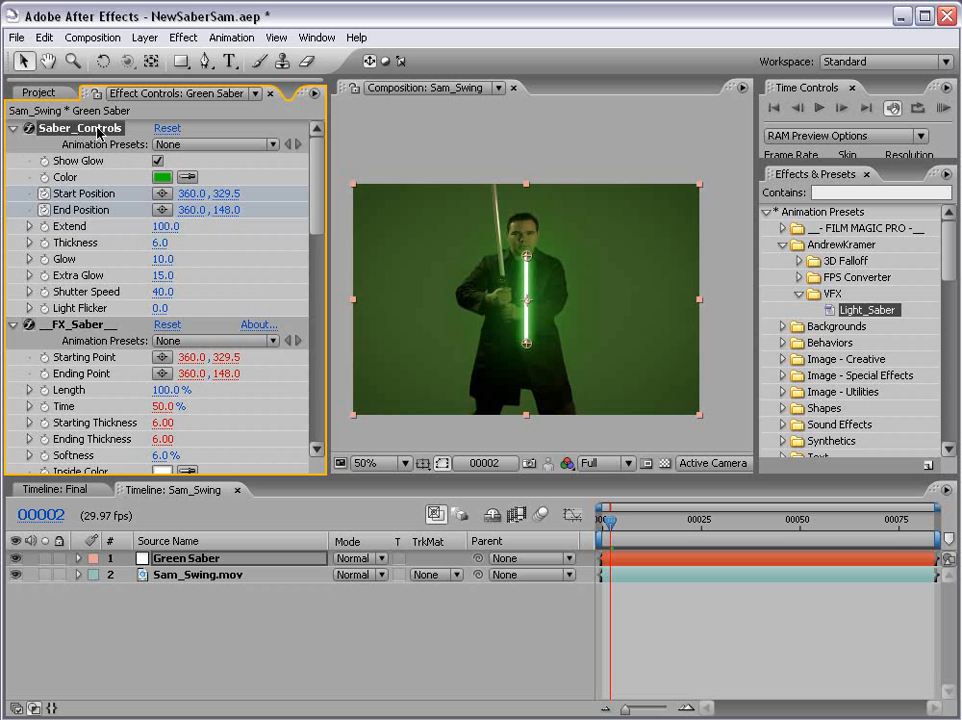
- Fit the saber roughly to the blade at frame 2, with Start Position about 310, 184.5 and End Position about 283, -65
drag(526, 256, 498, 161)
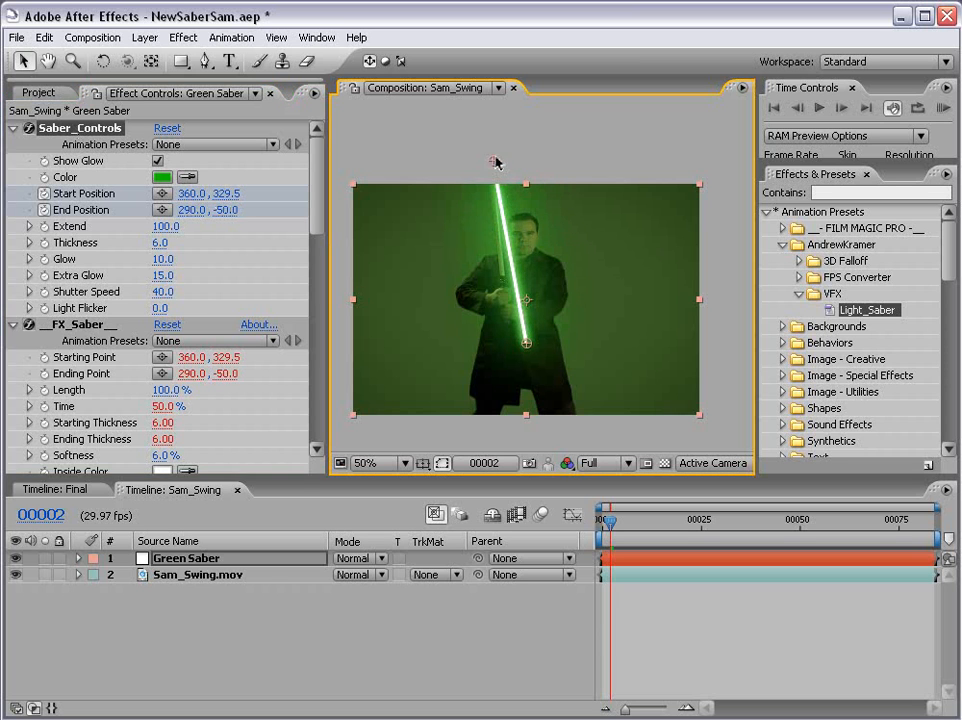
key(period)
drag(484, 281, 501, 265)
drag(535, 389, 485, 255)
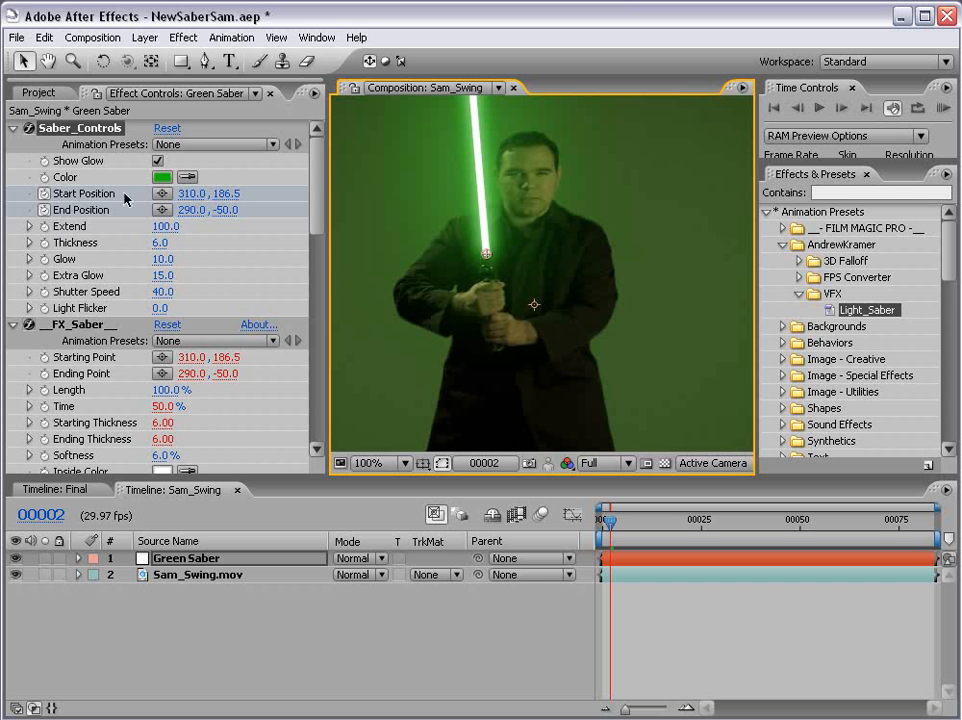
mouse_move(486, 254)
mouse_down()
mouse_move(457, 258)
mouse_move(530, 253)
mouse_move(488, 256)
mouse_up()
drag(501, 175, 471, 170)
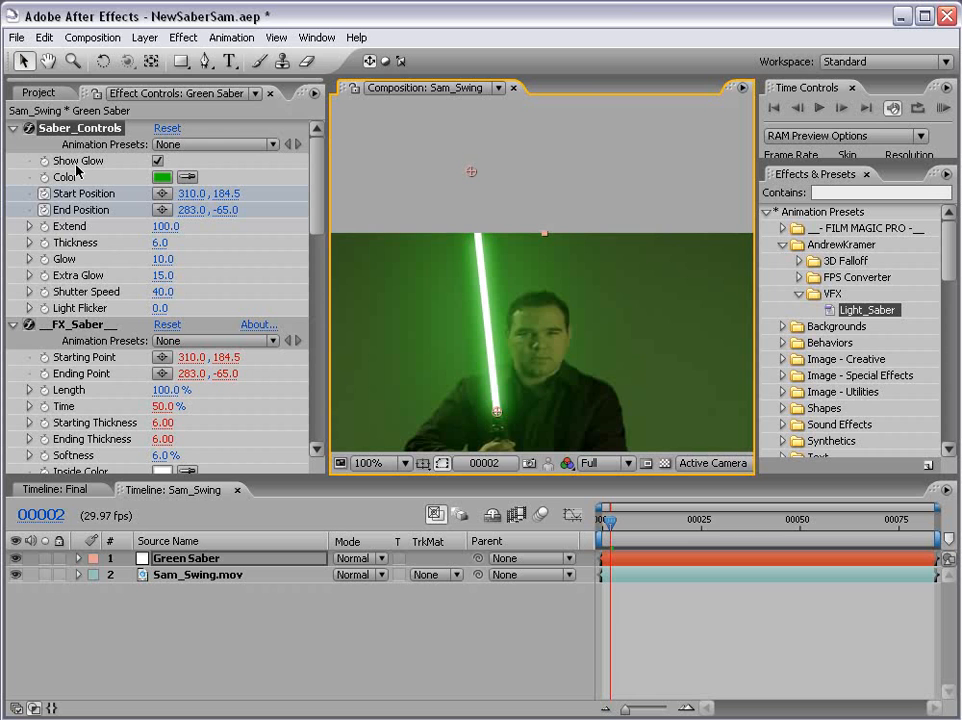
- Turn off Show Glow and refine the frame 2 fit to Start Position about 311, 187.5 and End Position about 286, -65
click(157, 160)
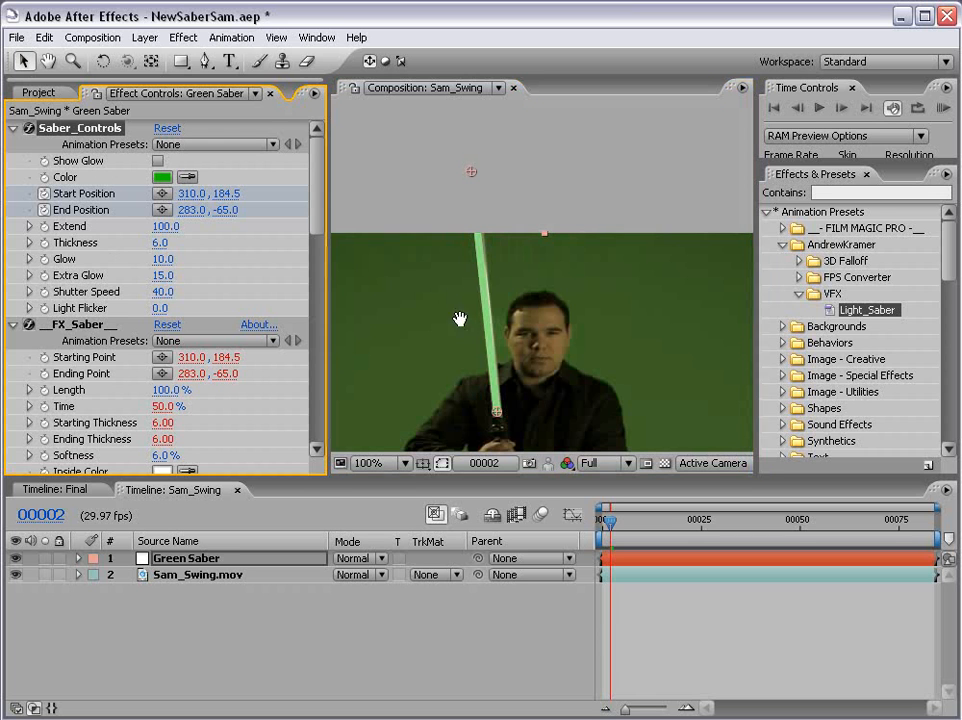
key(space)
drag(507, 363, 505, 313)
drag(498, 245, 497, 291)
drag(471, 168, 474, 168)
key(space)
drag(513, 401, 492, 320)
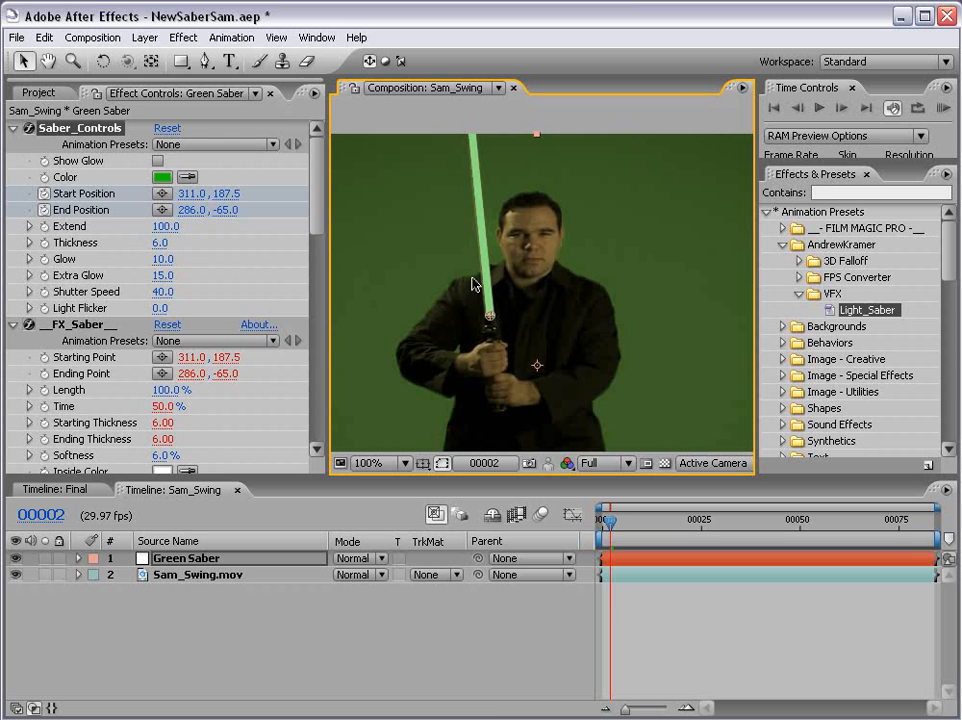
- Match the saber to the blade at frame 3, with Start Position about 316, 186.5 and End Position about 287, -65
key(Page_Down)
drag(490, 316, 495, 315)
key(space)
drag(489, 166, 500, 245)
drag(477, 152, 478, 152)
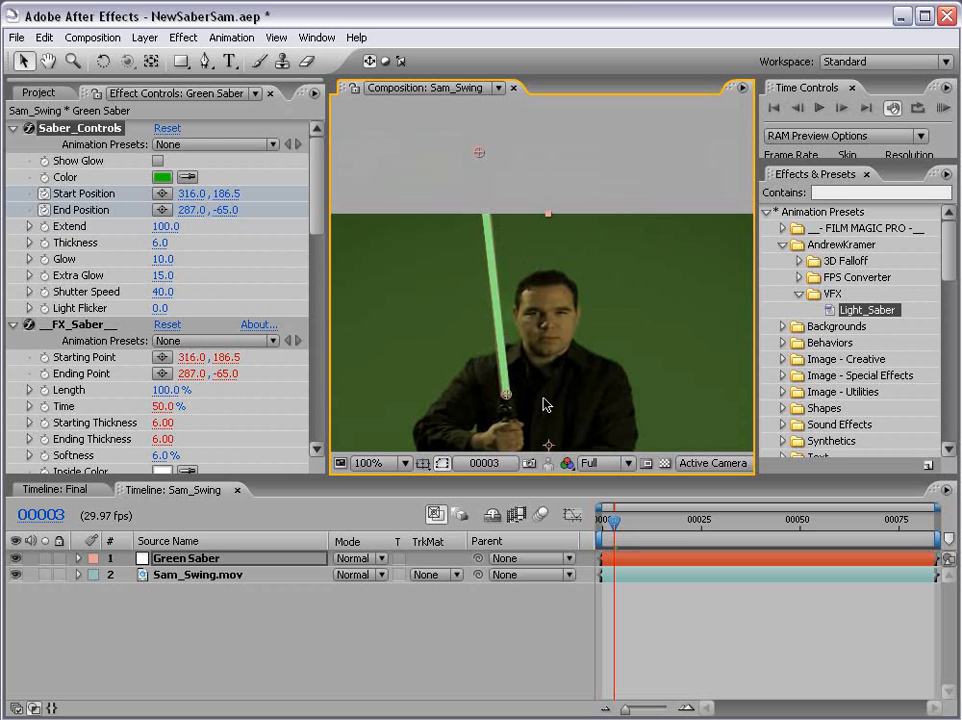
- Reveal the Green Saber layer's keyframed properties in the timeline and enlarge its time scale
click(627, 560)
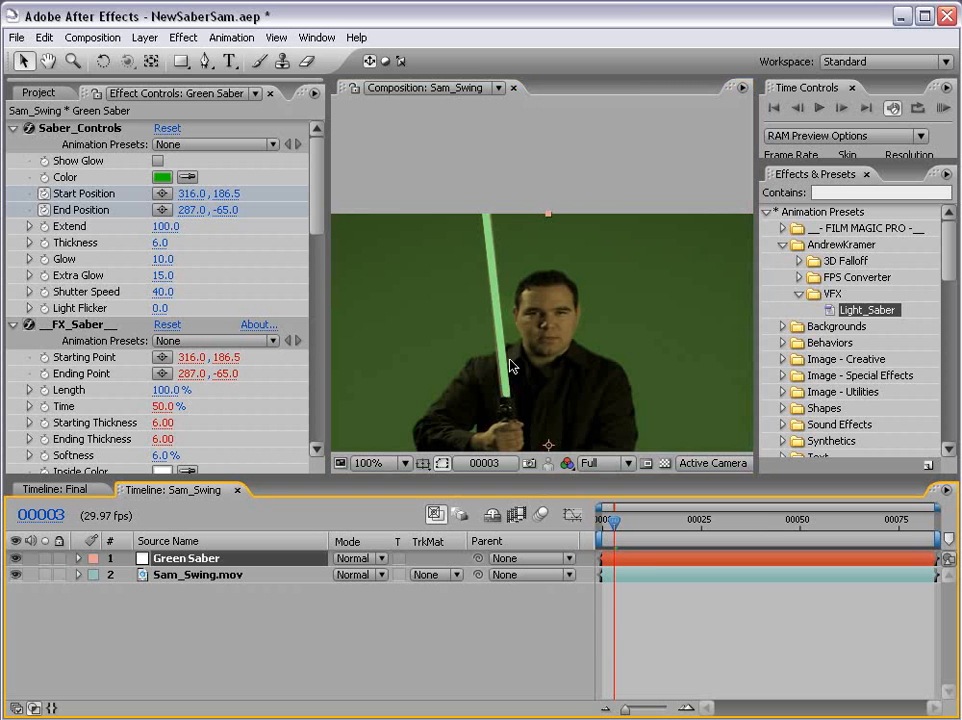
key(u)
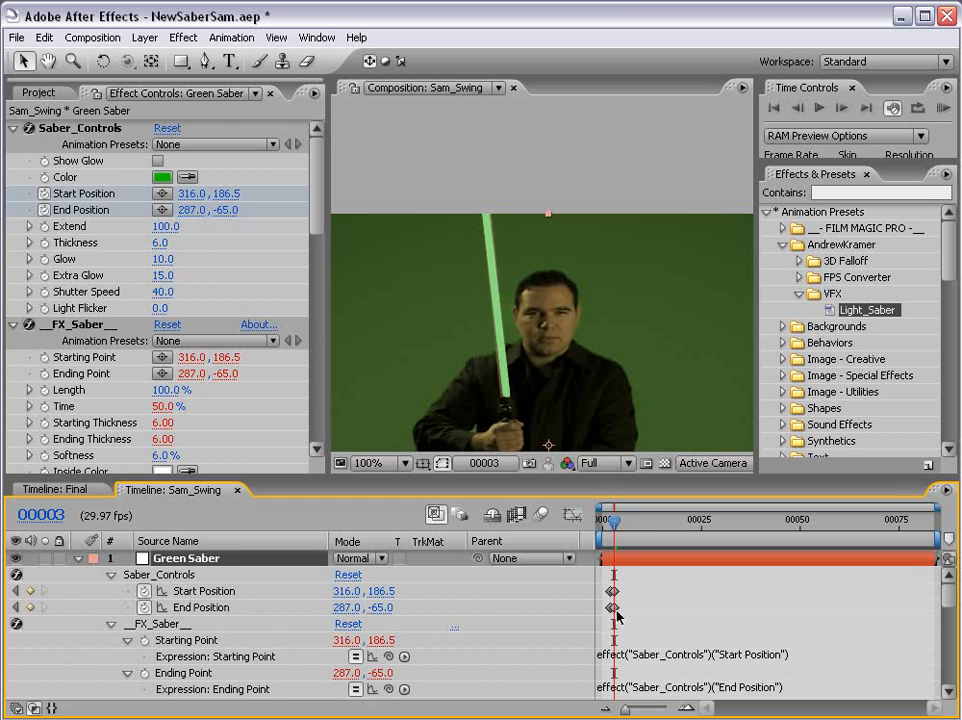
key(equal)
key(equal)
key(minus)
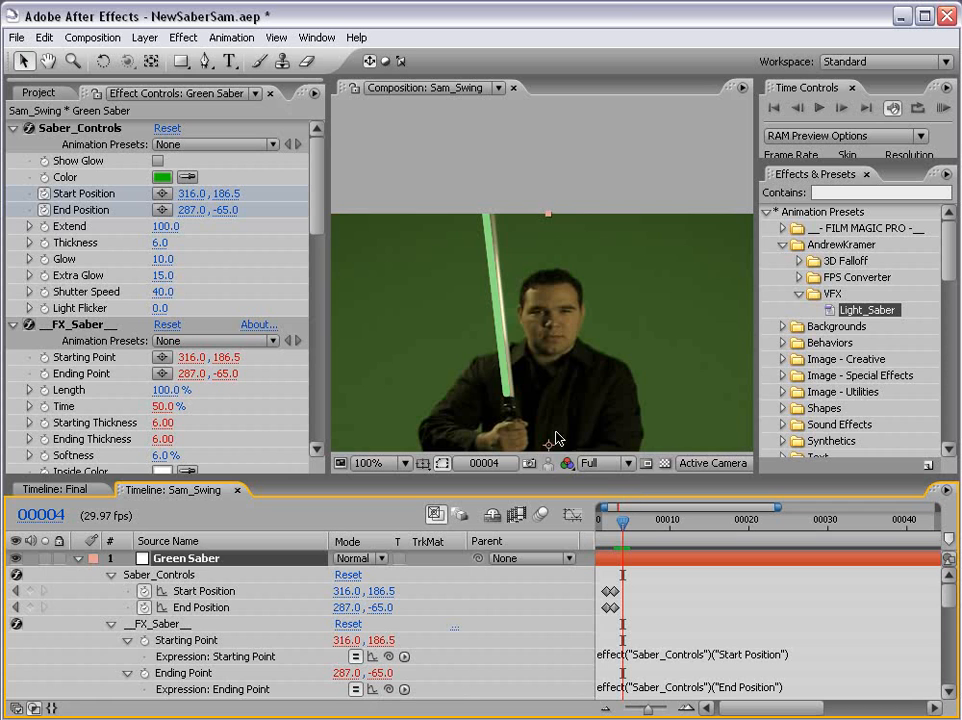
- Keyframe the saber along the blade from frame 4 to frame 6, ending with Start Position about 327, 186.5 and End Position about 297, -66
click(55, 131)
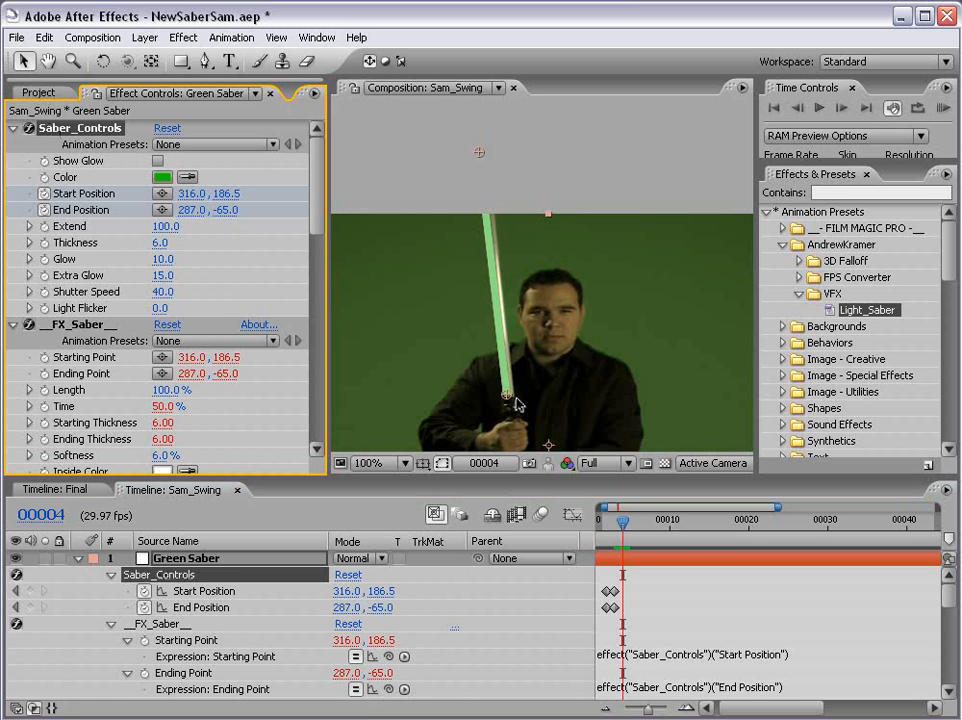
drag(508, 400, 511, 400)
drag(477, 155, 485, 155)
key(Page_Down)
drag(510, 398, 517, 400)
key(Page_Down)
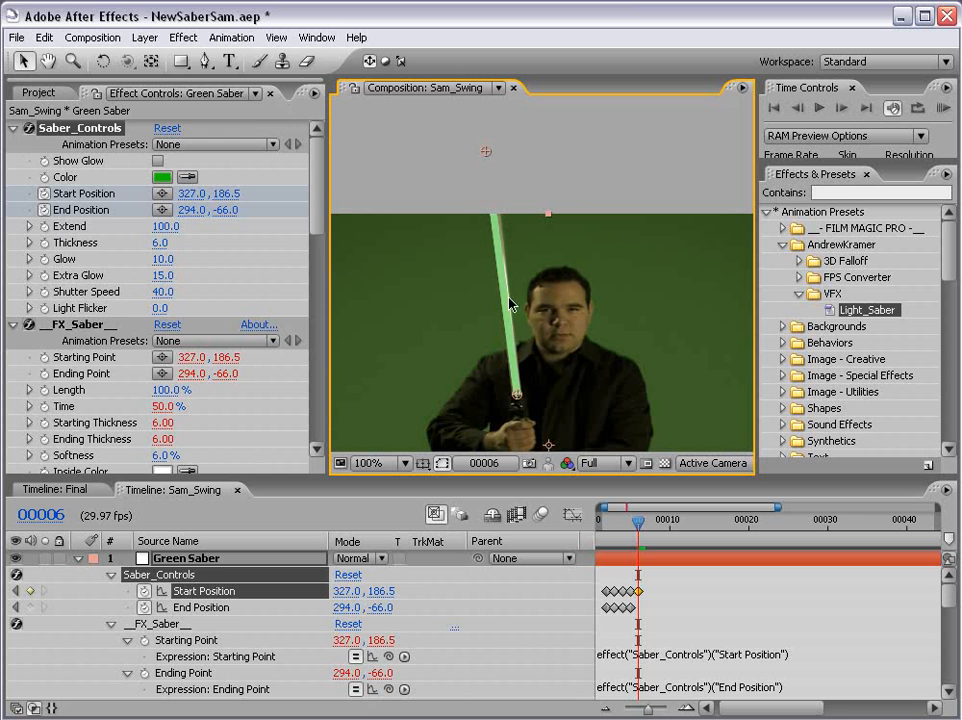
drag(489, 155, 491, 156)
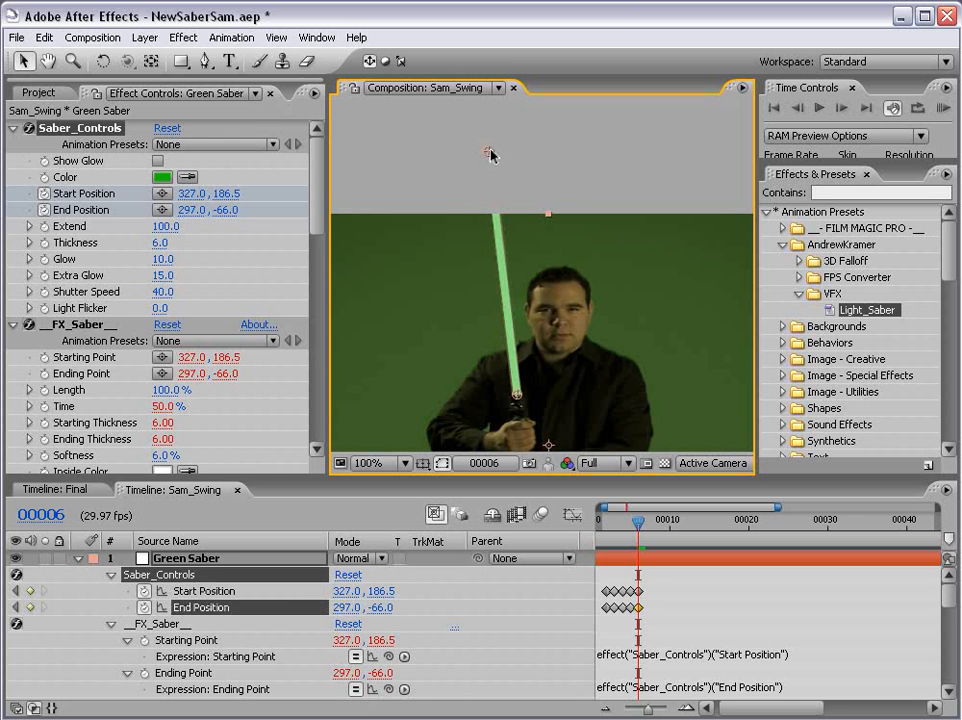
- Adjust the saber's start and end points to the blade at frame 7
key(Page_Down)
drag(517, 398, 518, 398)
drag(489, 157, 494, 150)
key(Page_Down)
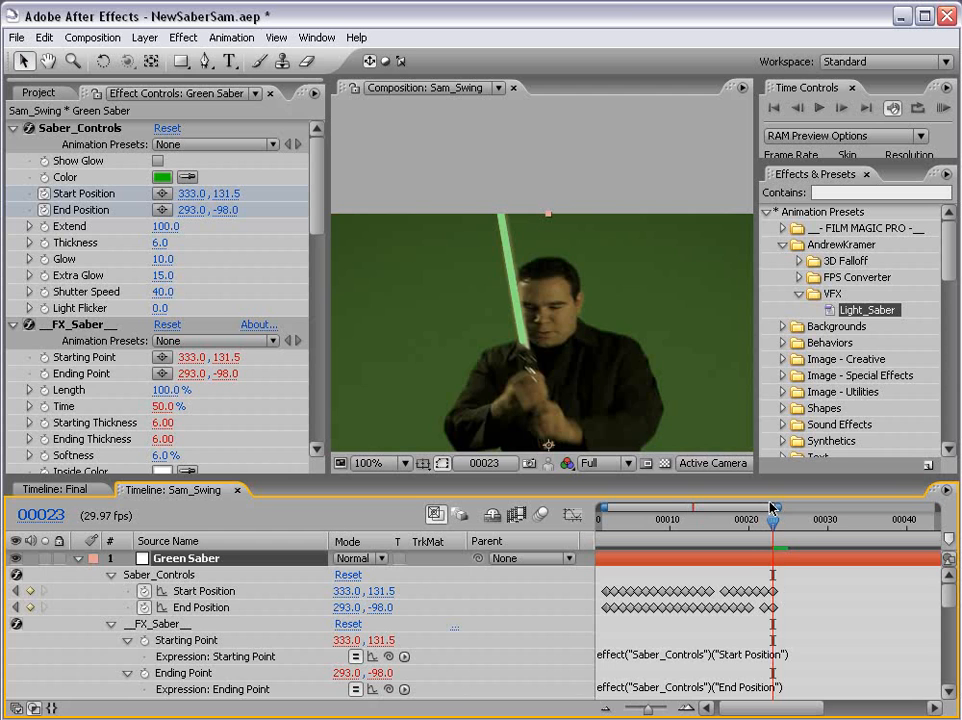
- Match the saber to the blade at frame 24, with Start Position about 311, 129.5 and End Position about 227, -92
key(Page_Down)
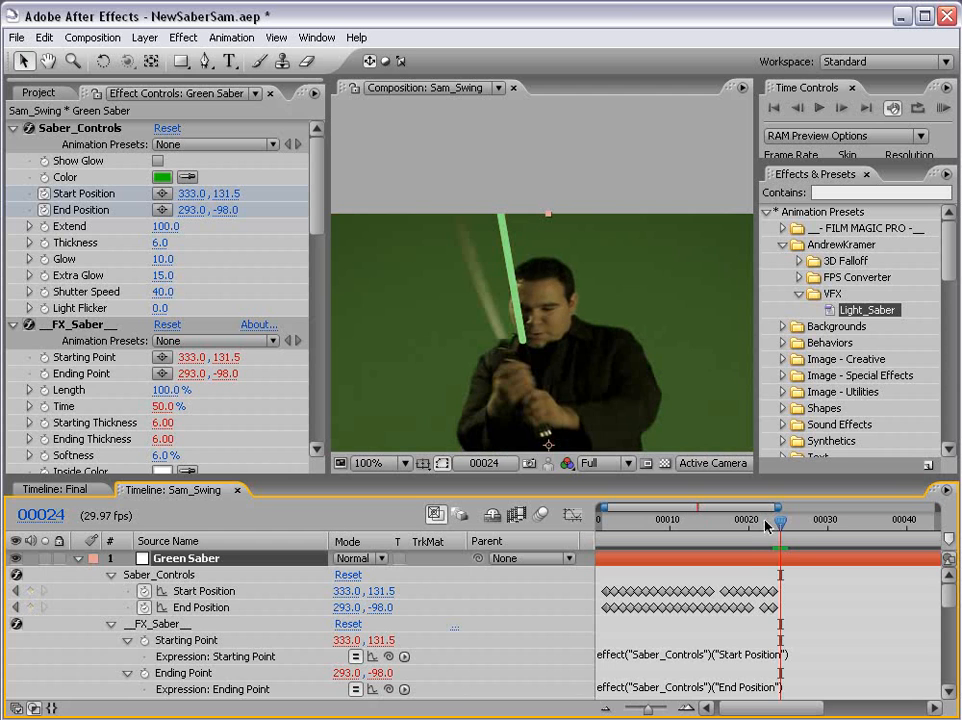
click(95, 131)
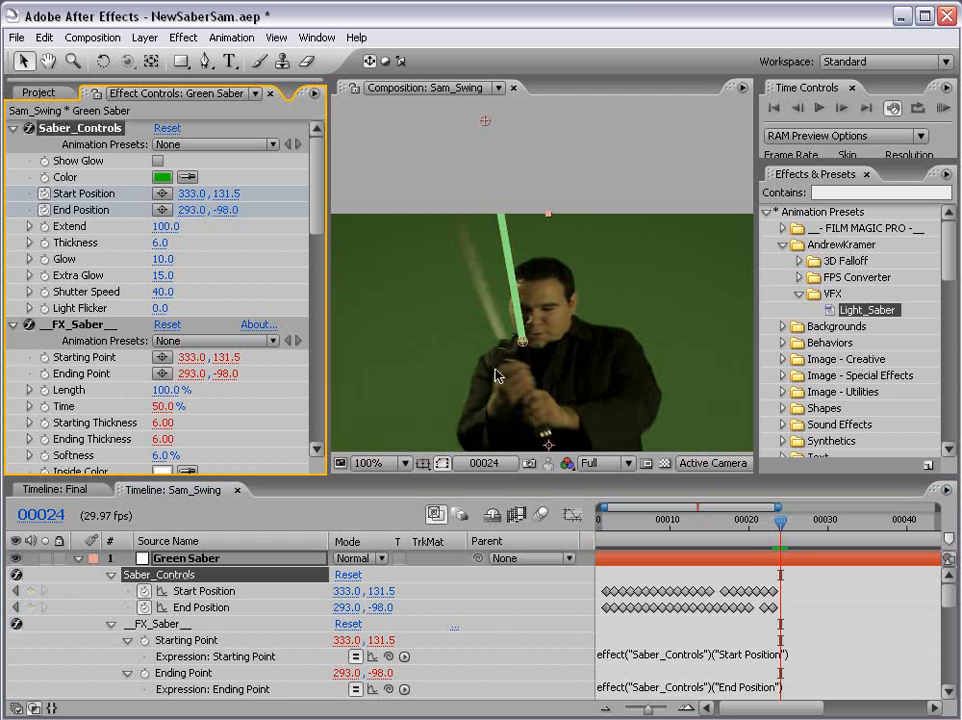
drag(522, 346, 502, 341)
drag(479, 128, 421, 126)
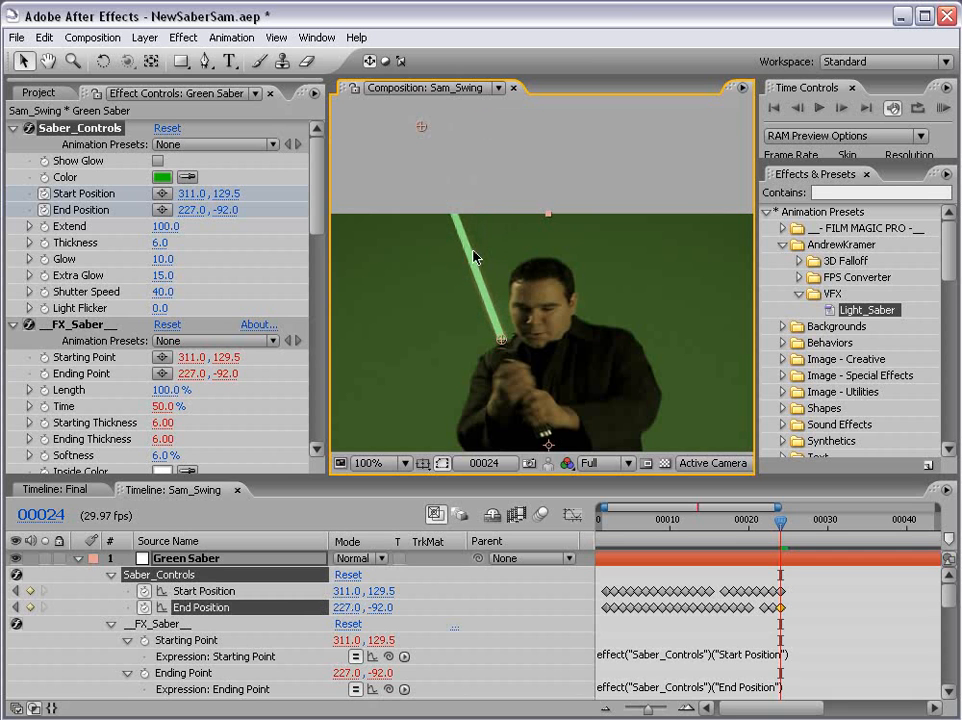
- Match the saber to the swinging blade at frame 25, with Start Position about 279, 139.5 and End Position about 140, -38
drag(553, 398, 541, 393)
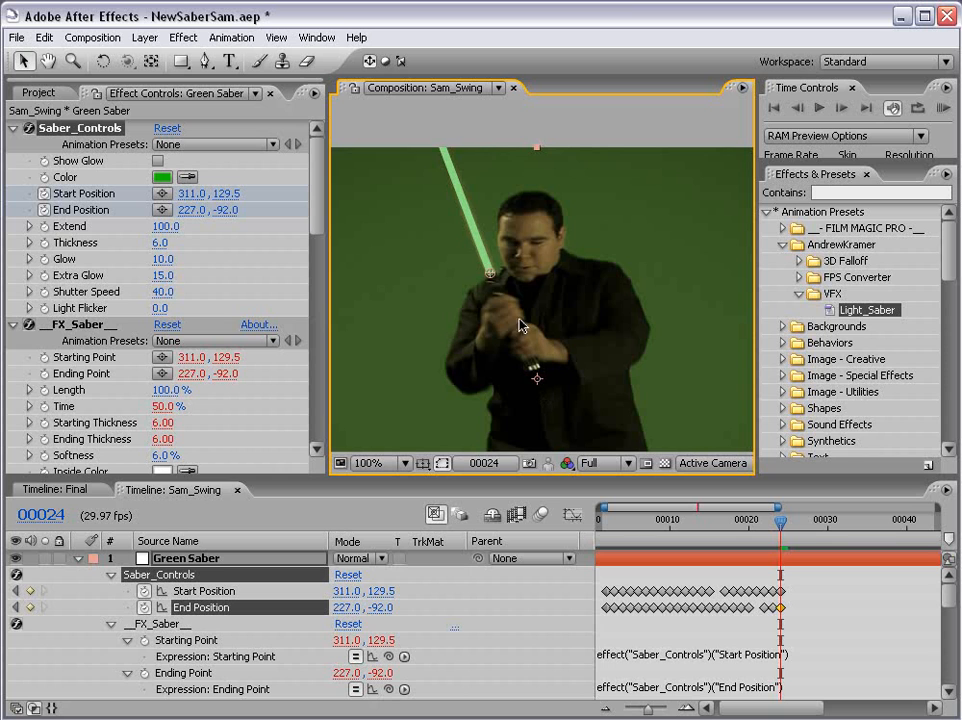
drag(477, 227, 508, 285)
key(Page_Down)
drag(518, 328, 490, 342)
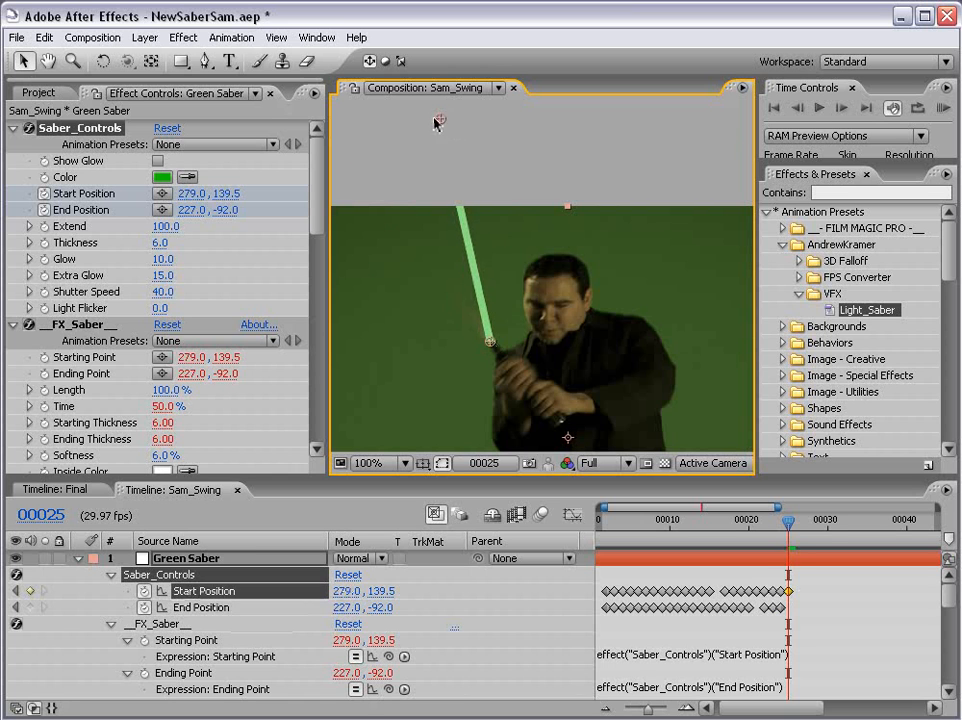
drag(441, 121, 357, 171)
- Move the saber's start point to about 254, 179.5 at frame 26 and align its end point with the blade
key(Page_Down)
drag(490, 344, 468, 382)
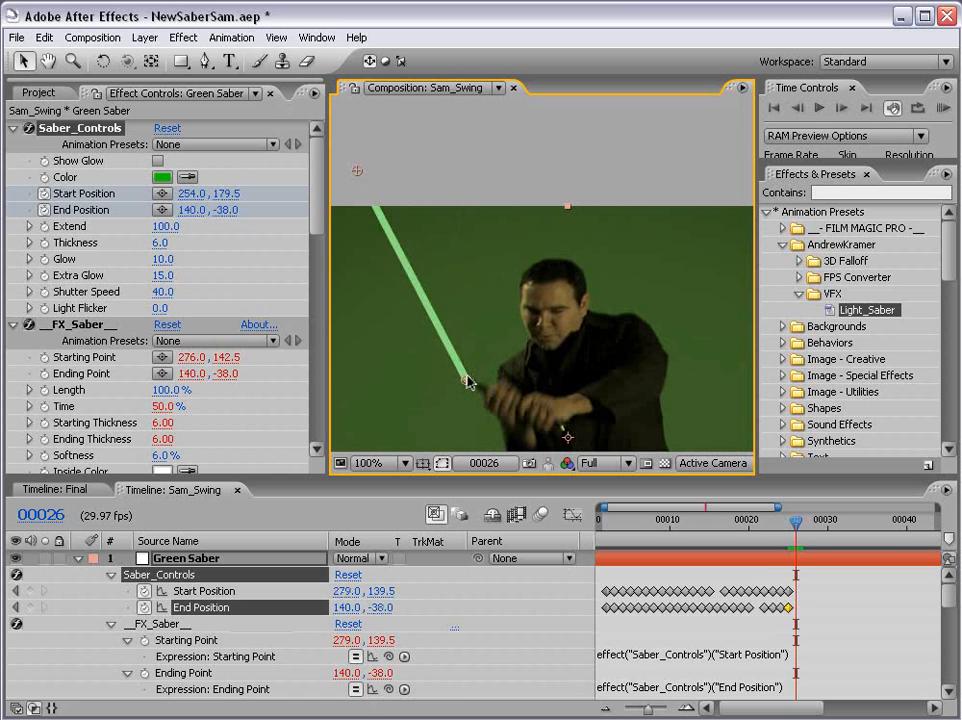
key(comma)
drag(447, 227, 413, 269)
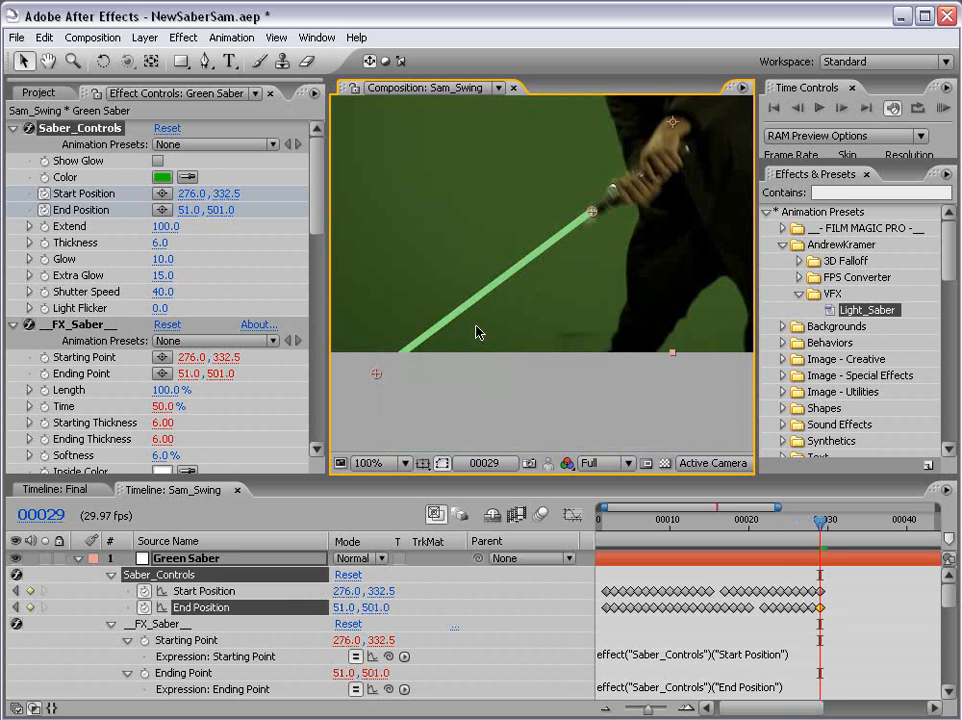
- Match the saber to the blade at frame 30, with Start Position about 296, 358.5 and End Position about 100, 558
key(Page_Down)
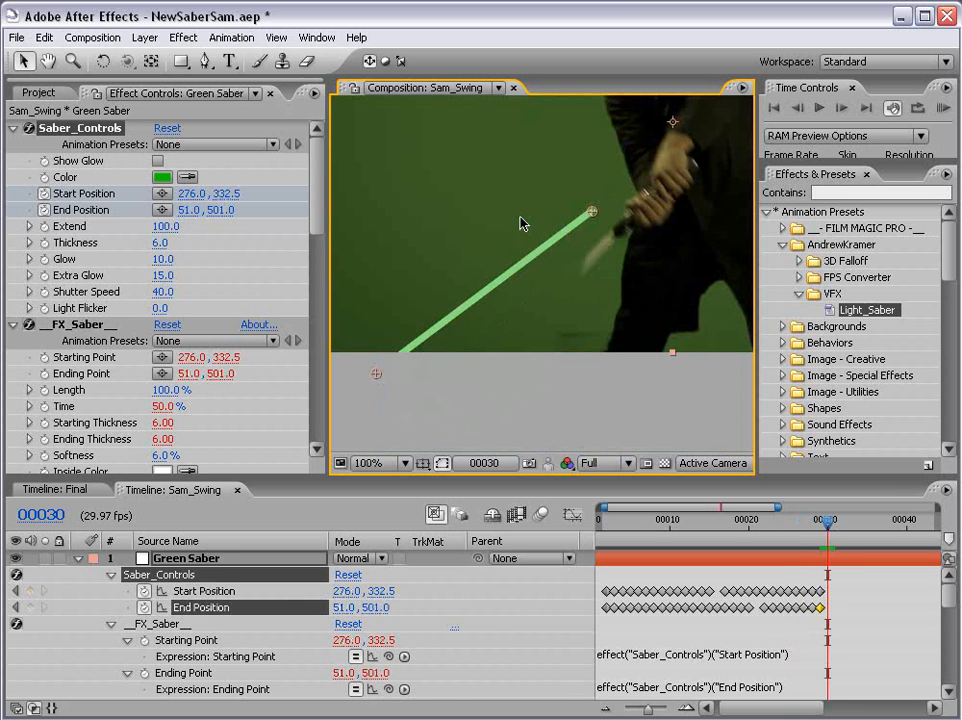
drag(593, 215, 611, 237)
drag(375, 378, 477, 326)
drag(598, 261, 547, 324)
scroll(556, 305, down, 1)
scroll(541, 306, up, 1)
- Adjust the saber's start and end points to the blade at frame 31
key(Page_Down)
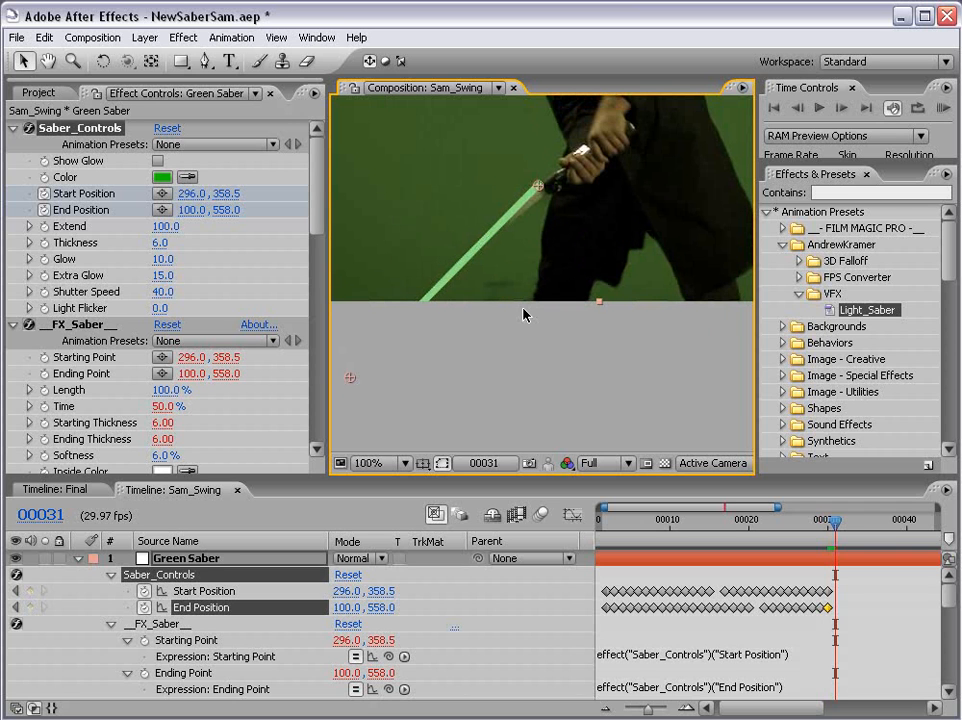
drag(537, 186, 539, 193)
drag(354, 378, 329, 352)
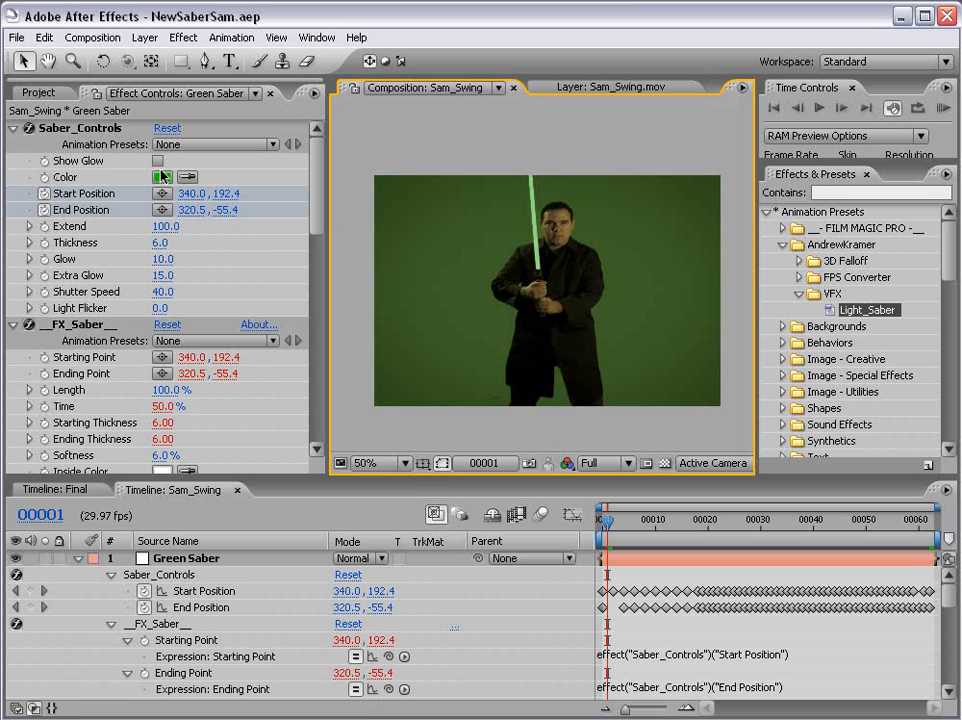
- Turn on Show Glow in Saber_Controls and preview the whole swing from frame 1
click(157, 161)
click(533, 432)
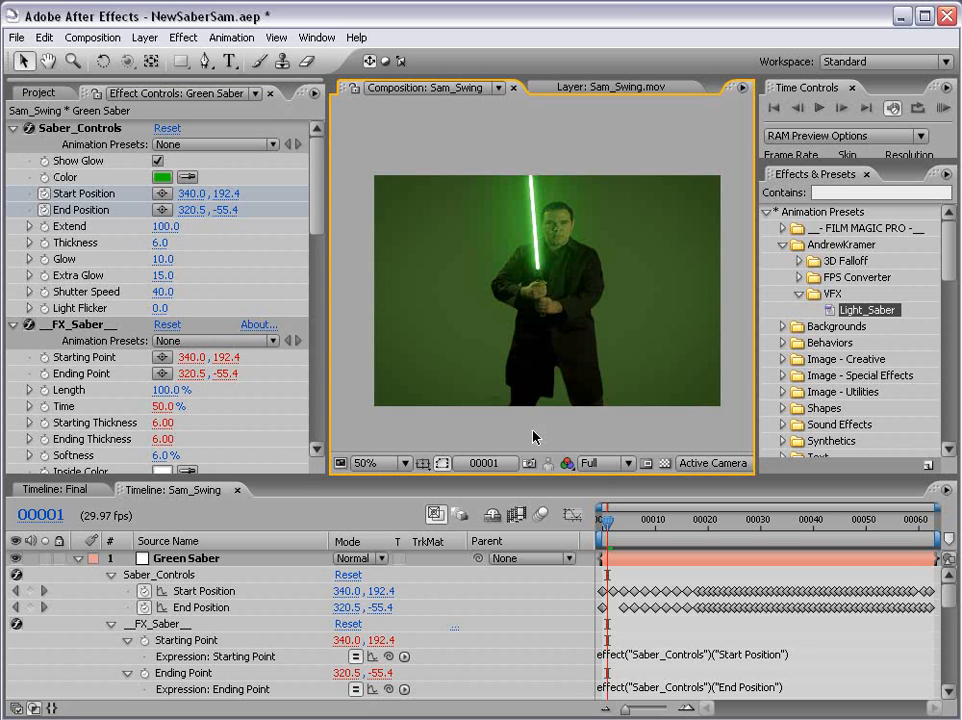
key(KP_0)
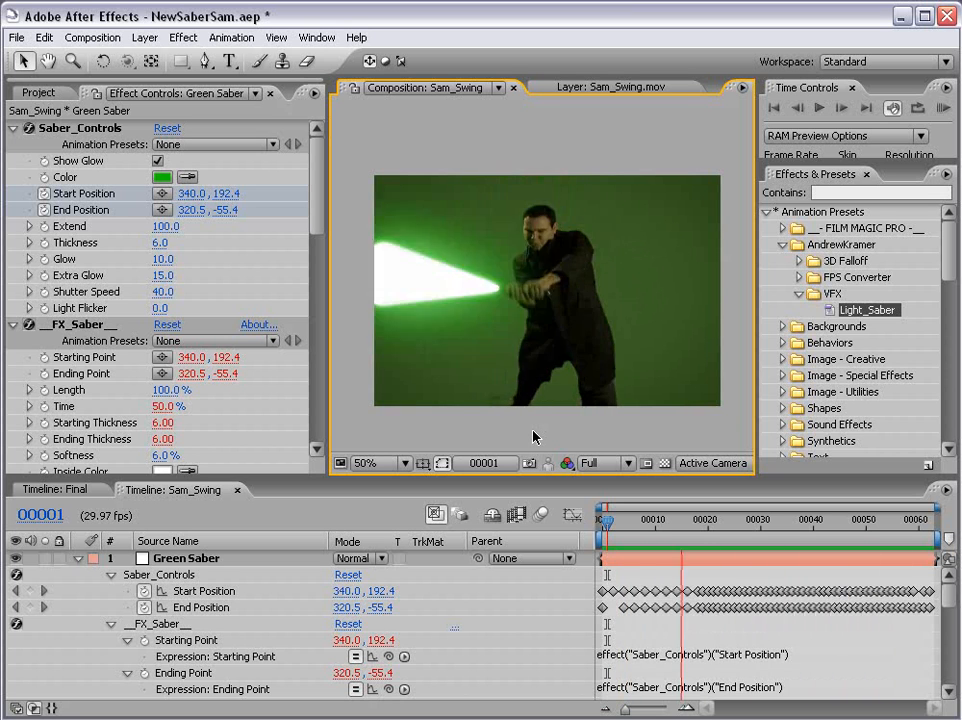
- Go to frame 43 and collapse the FX_Saber, FX_Glow, FX_Extra_Glow and FX_Draft_Color groups of Green Saber
click(614, 521)
drag(614, 521, 826, 532)
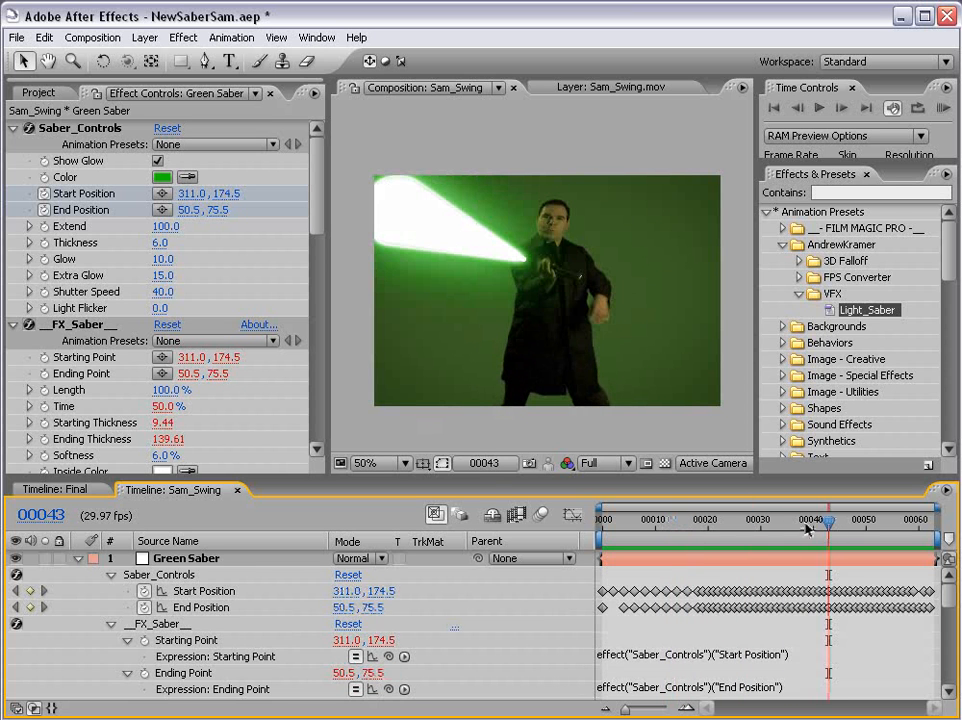
click(111, 624)
click(111, 640)
click(111, 656)
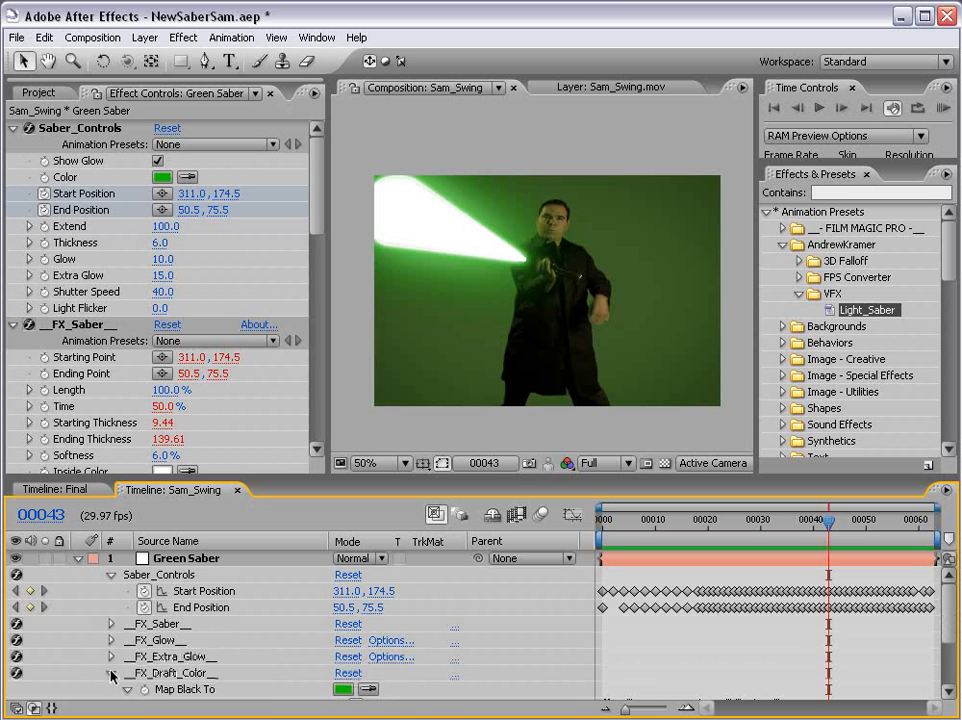
click(111, 672)
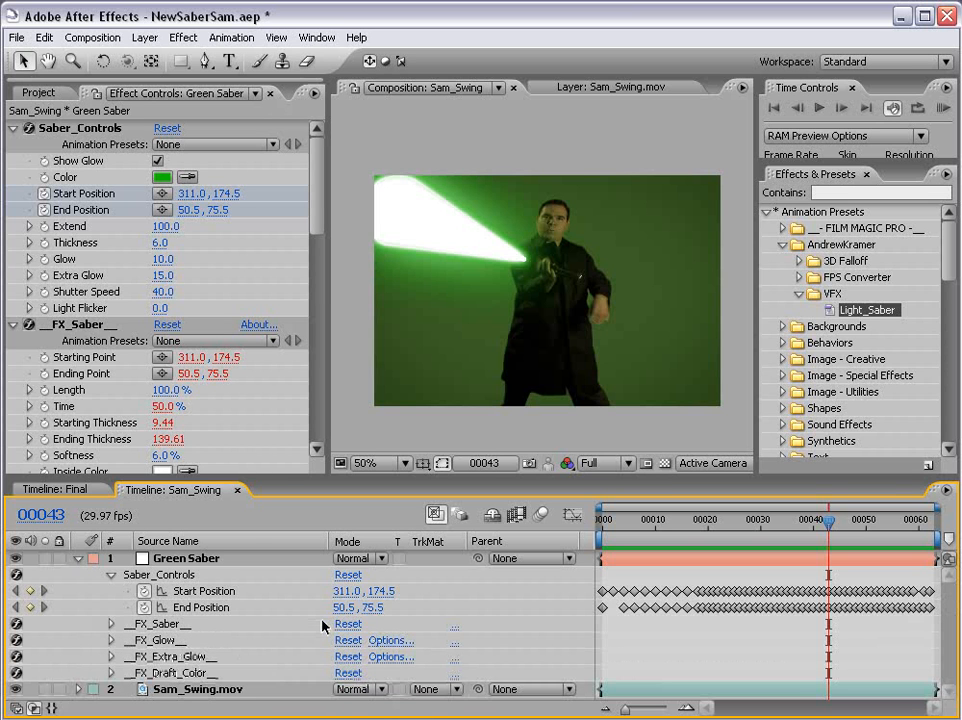
- Try a Shutter Speed of about 94 in Green Saber's Saber_Controls at frame 43
scroll(568, 294, up, 1)
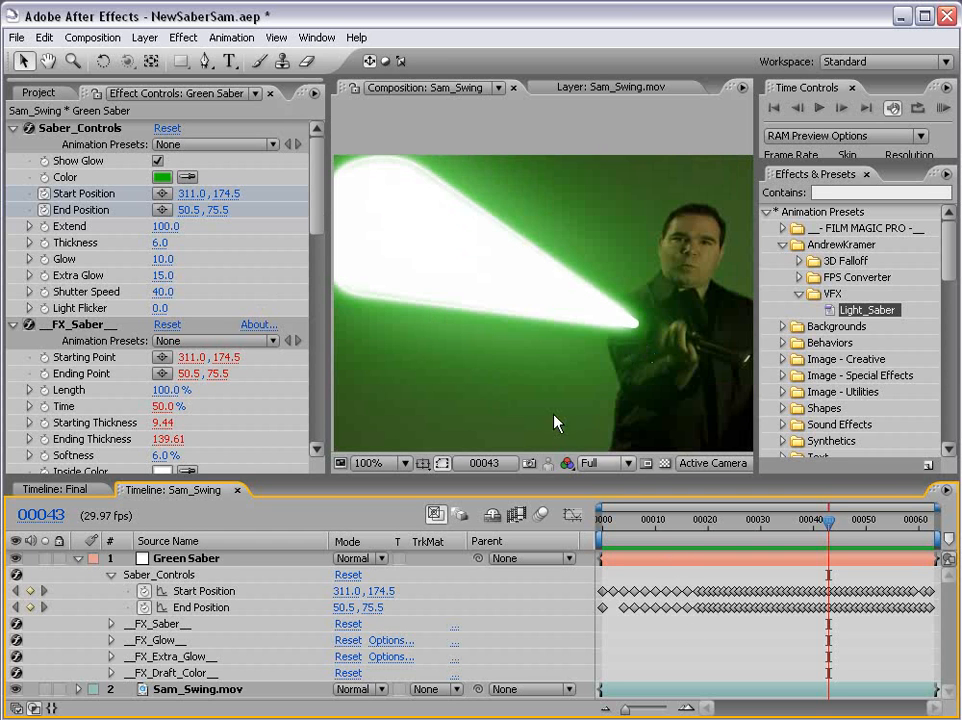
click(672, 562)
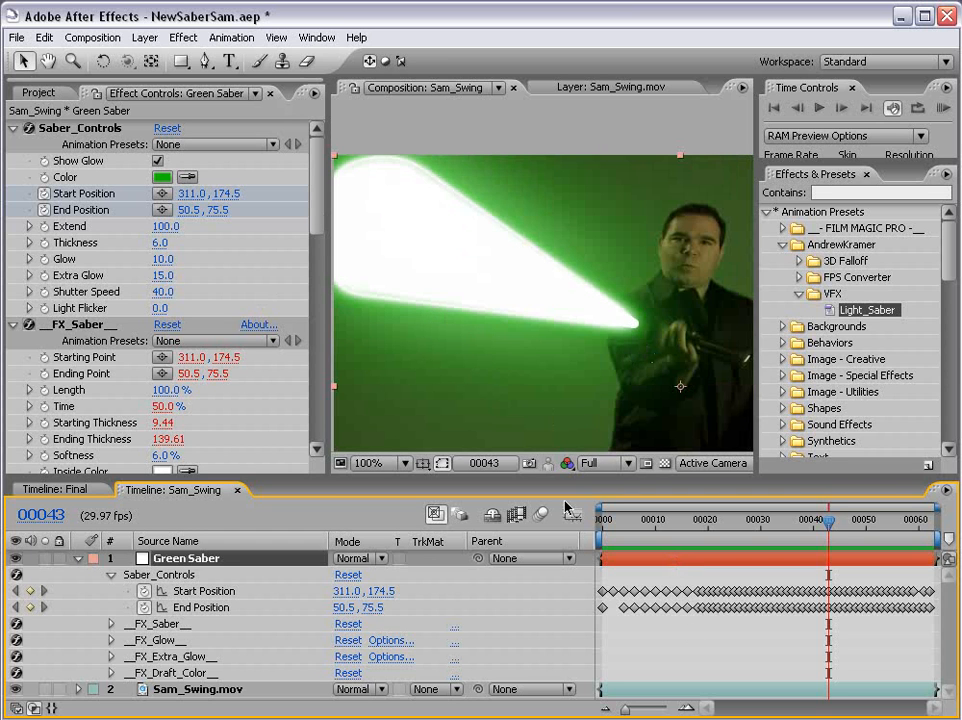
click(80, 129)
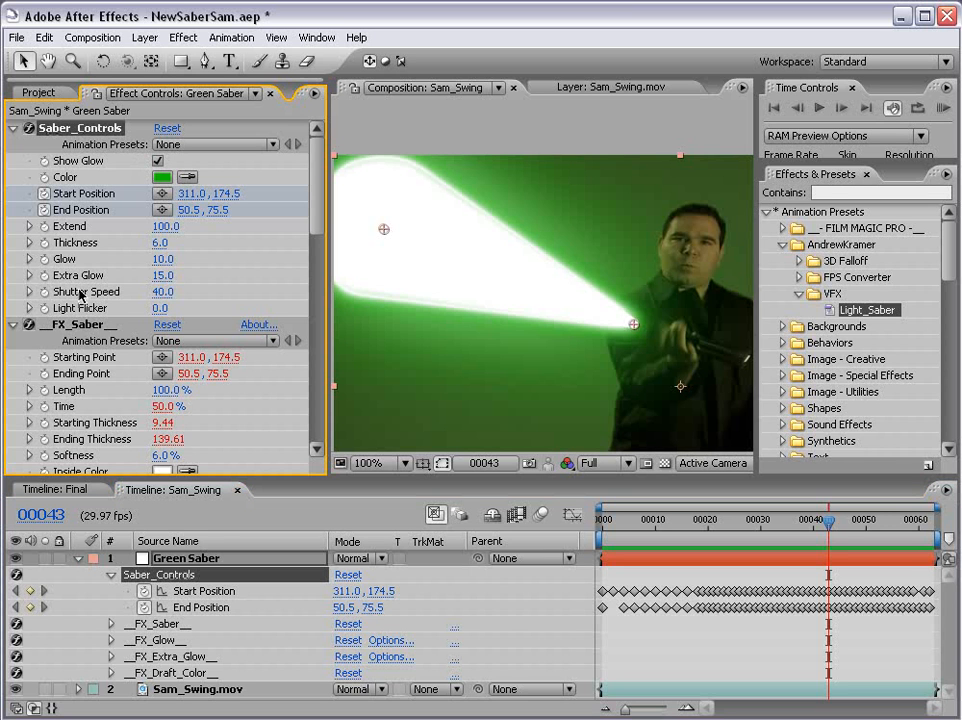
drag(162, 292, 200, 291)
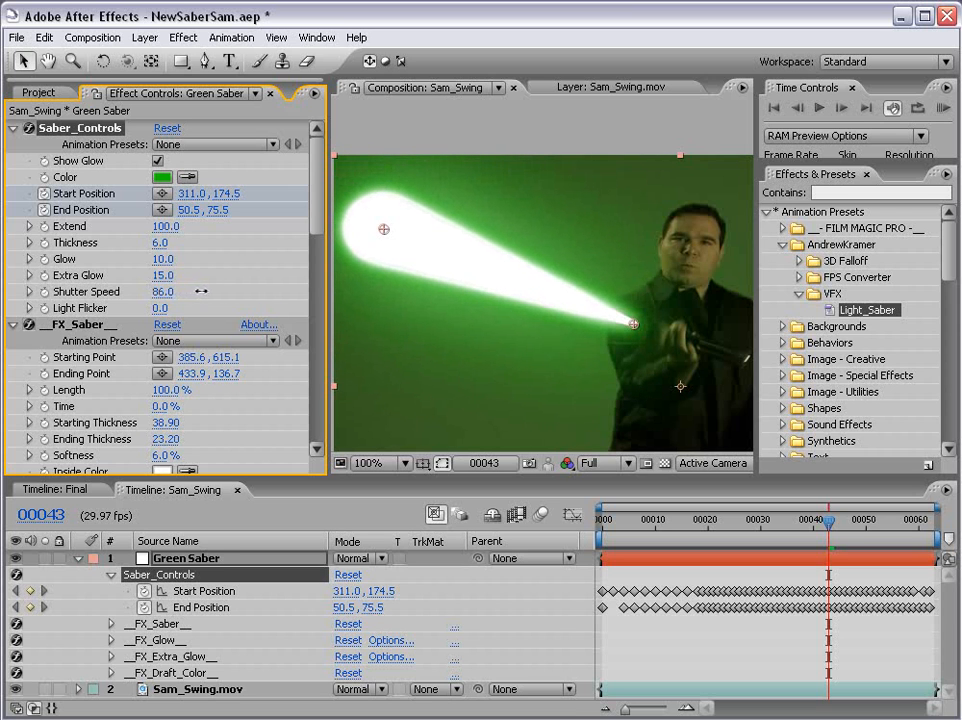
- Set the saber's Shutter Speed to 20 and preview the swing
click(162, 292)
text(94)
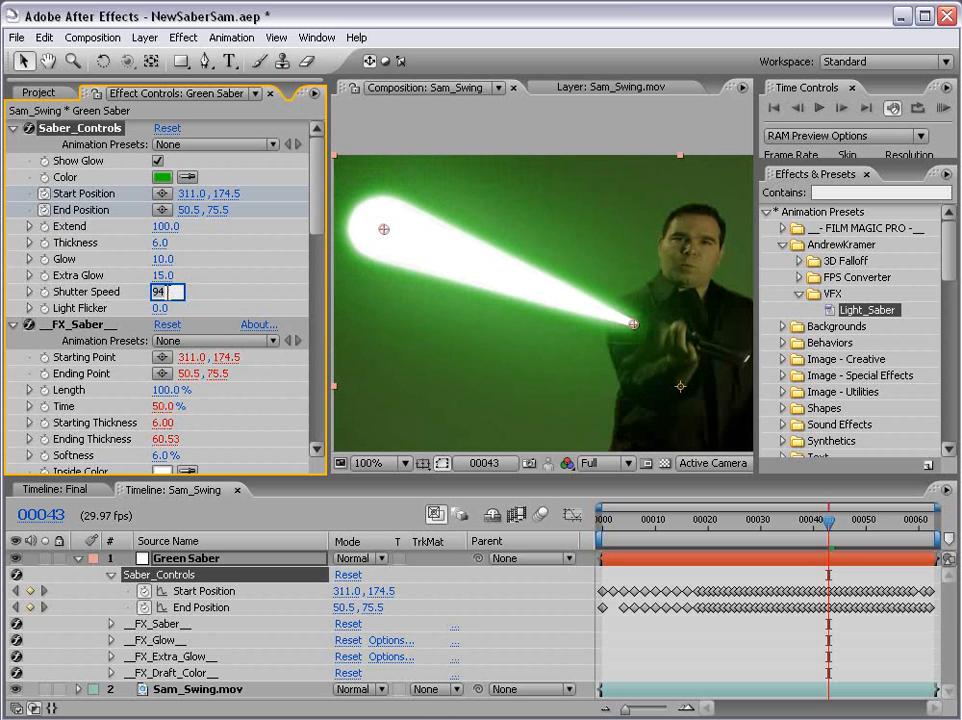
key(Return)
scroll(539, 300, down, 1)
drag(596, 343, 517, 293)
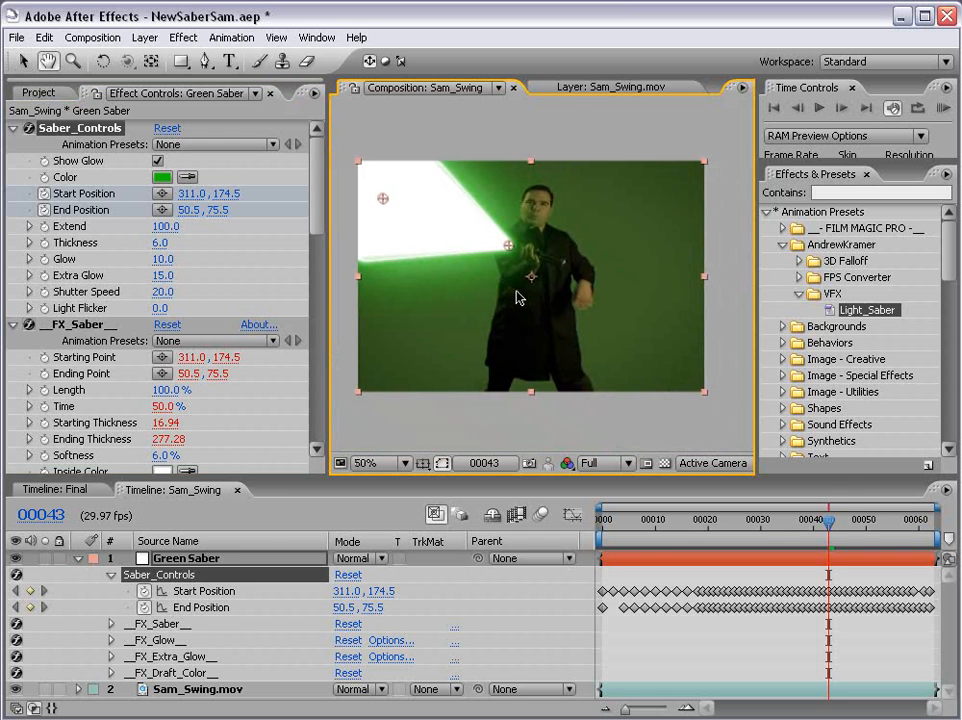
key(KP_0)
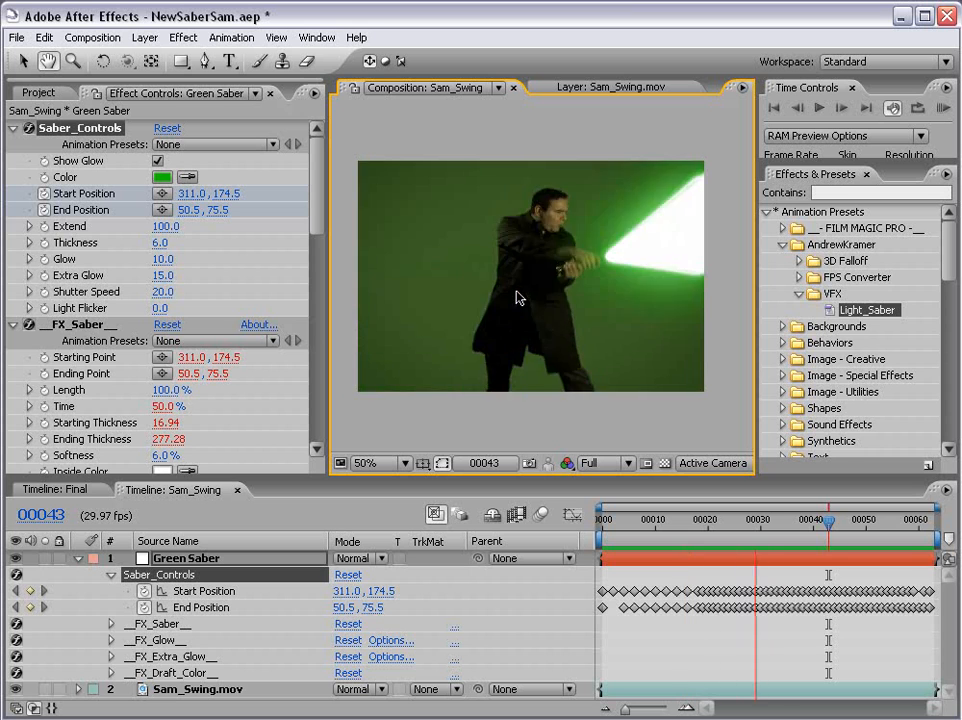
key(space)
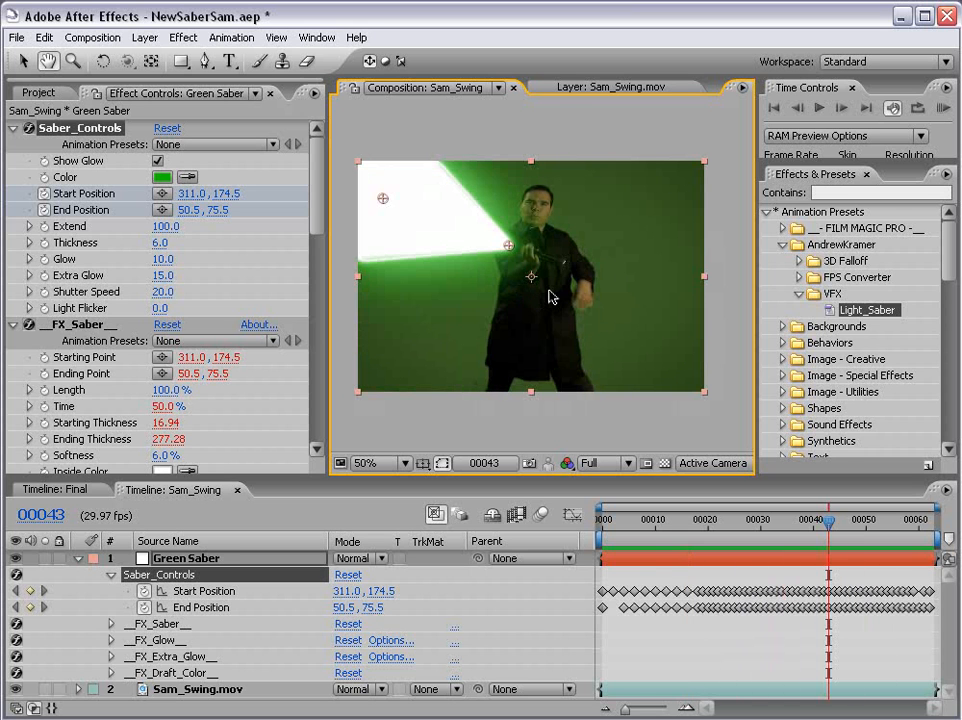
key(space)
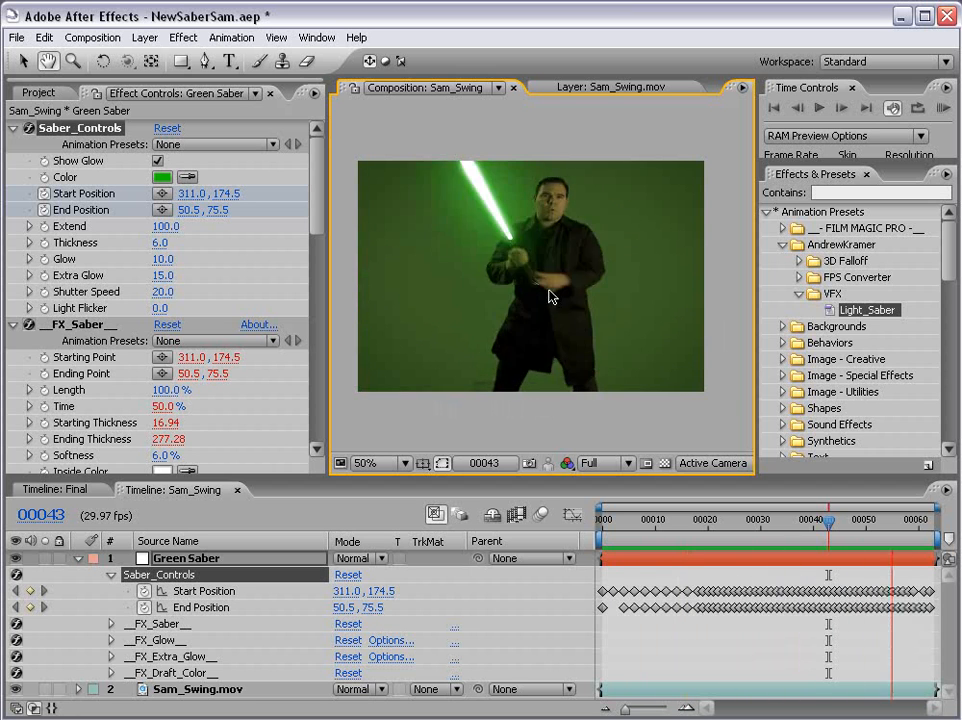
key(space)
- Set the saber's Shutter Speed to 40 and preview the swing again
click(162, 291)
text(150)
key(Return)
key(space)
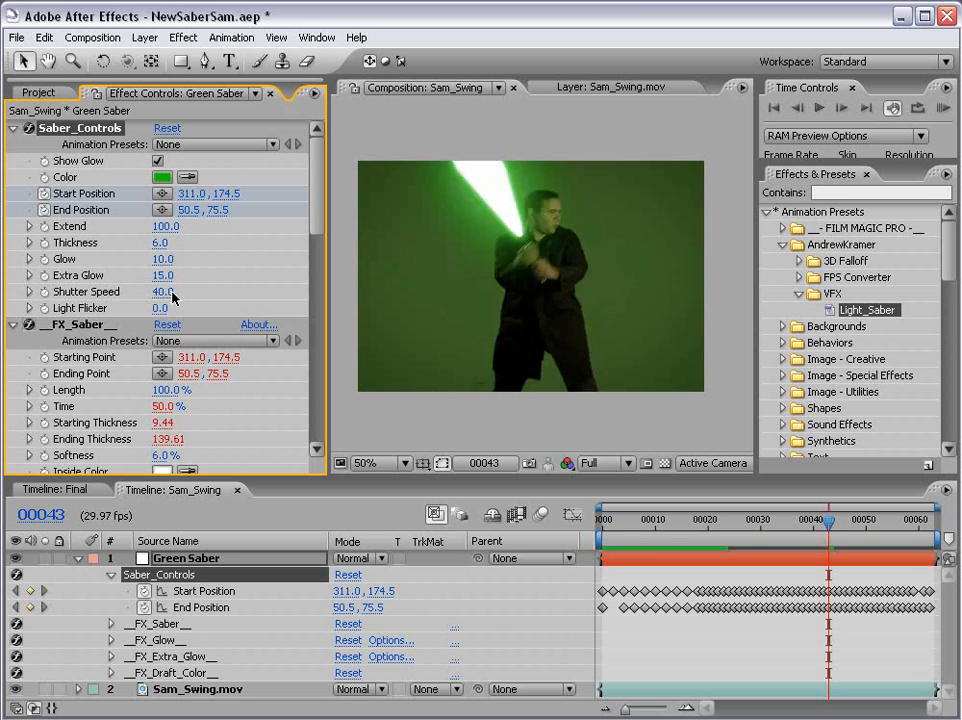
key(space)
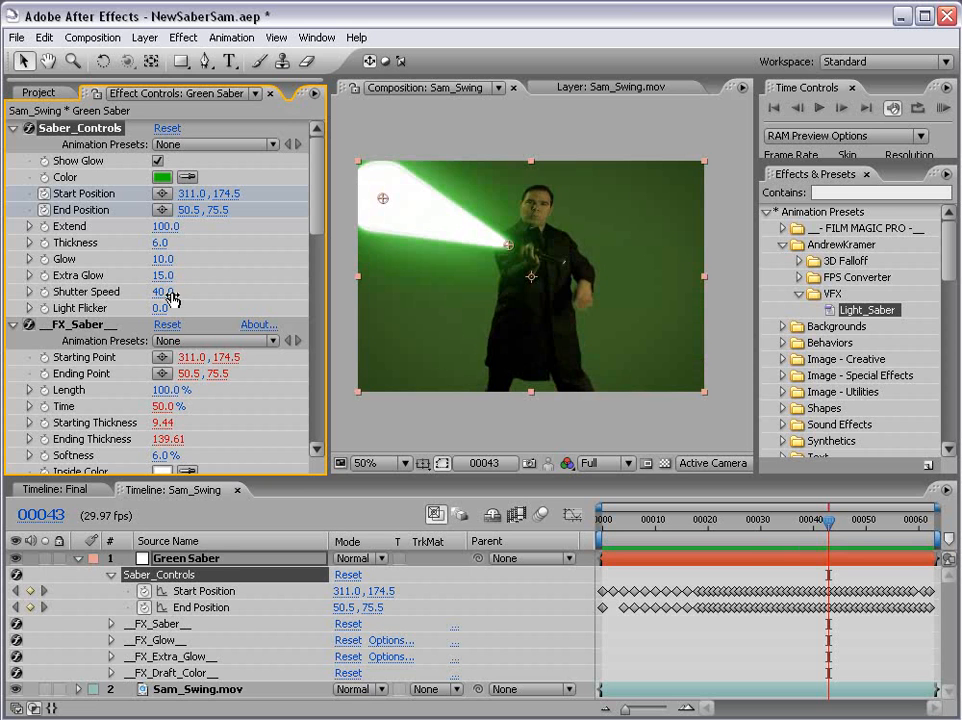
- Compare the saber with the prop blade's motion blur at frame 39 by hiding and showing the Green Saber layer
click(423, 404)
scroll(537, 300, up, 1)
scroll(535, 298, down, 1)
drag(457, 258, 490, 273)
click(18, 572)
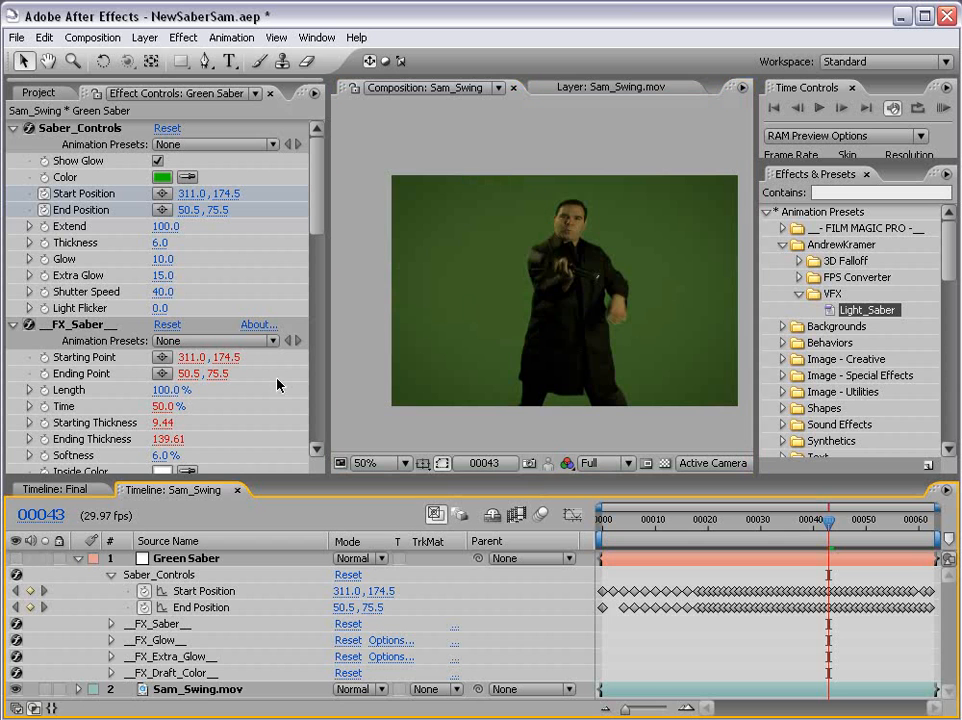
mouse_move(822, 530)
mouse_down()
mouse_move(795, 524)
mouse_move(806, 524)
mouse_up()
scroll(662, 315, up, 1)
drag(651, 247, 538, 246)
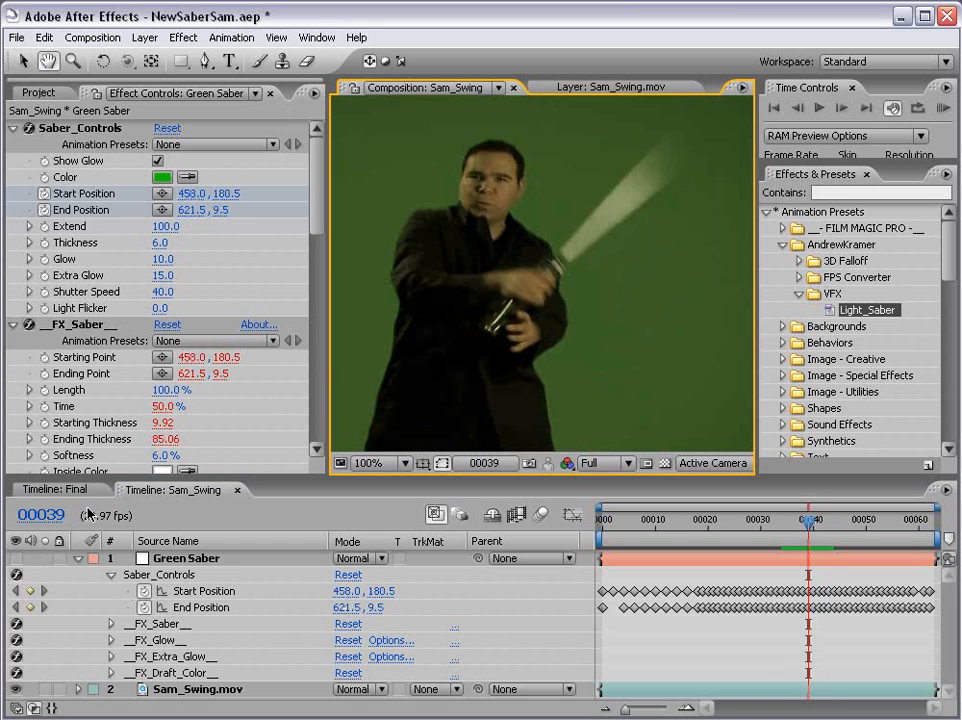
click(16, 559)
click(16, 559)
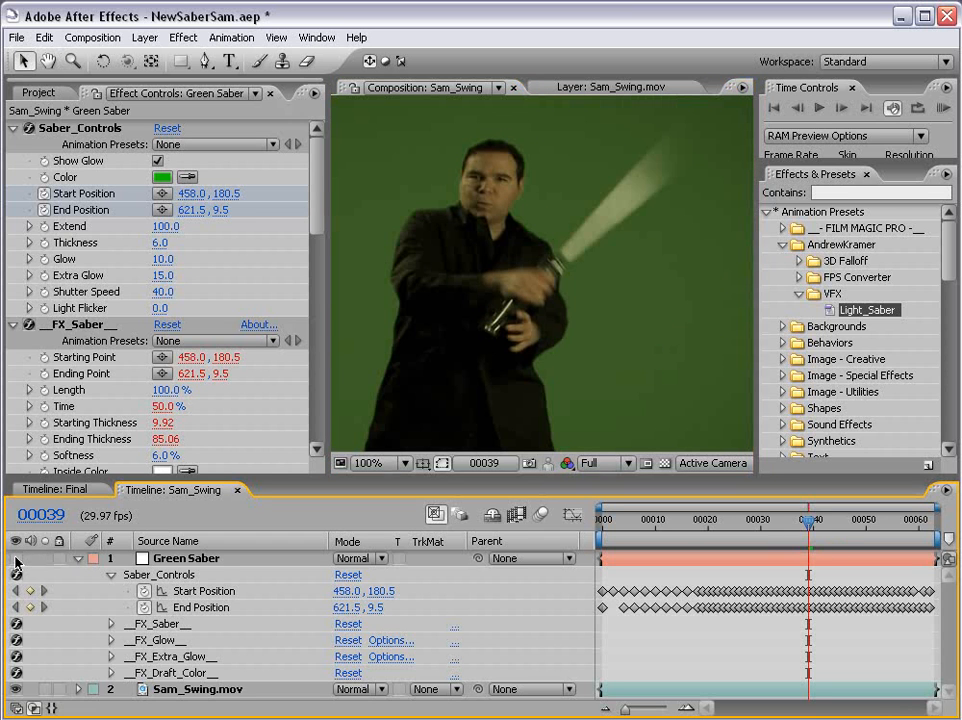
click(16, 559)
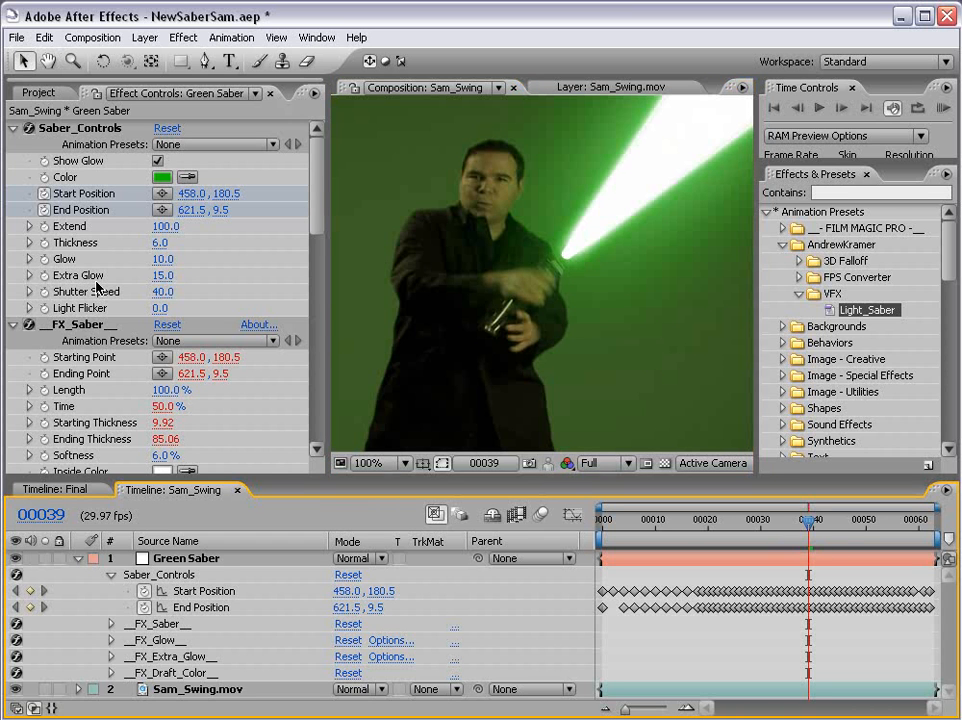
- Set the saber's Shutter Speed to 51 and compare it with the prop blade's blur at frame 39
mouse_move(163, 291)
mouse_down()
mouse_move(142, 290)
mouse_move(179, 289)
mouse_move(166, 288)
mouse_up()
click(18, 560)
click(18, 560)
scroll(545, 304, down, 1)
key(space)
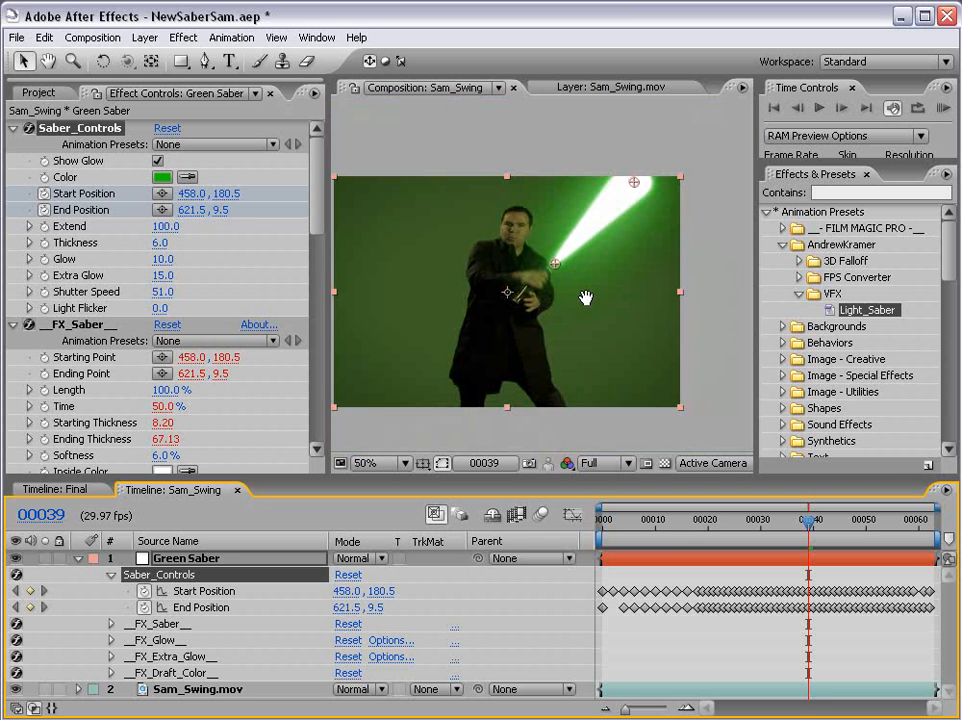
drag(584, 298, 609, 289)
click(729, 645)
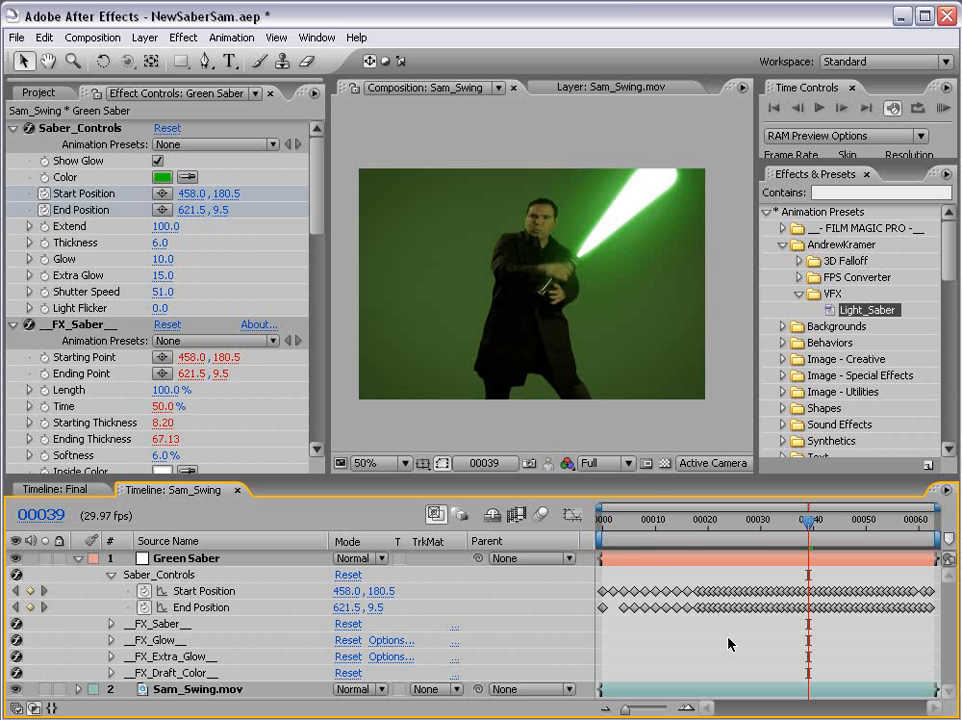
- Change the Green Saber layer's Color to bright blue 00A9F0
click(158, 176)
click(442, 508)
click(605, 392)
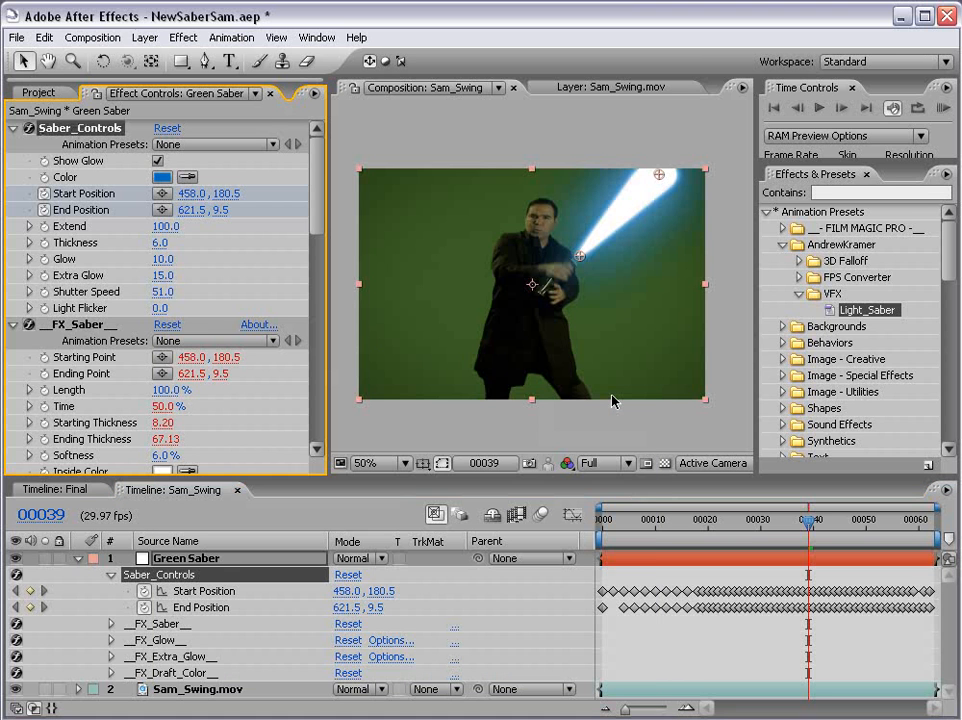
click(165, 182)
click(443, 509)
click(420, 415)
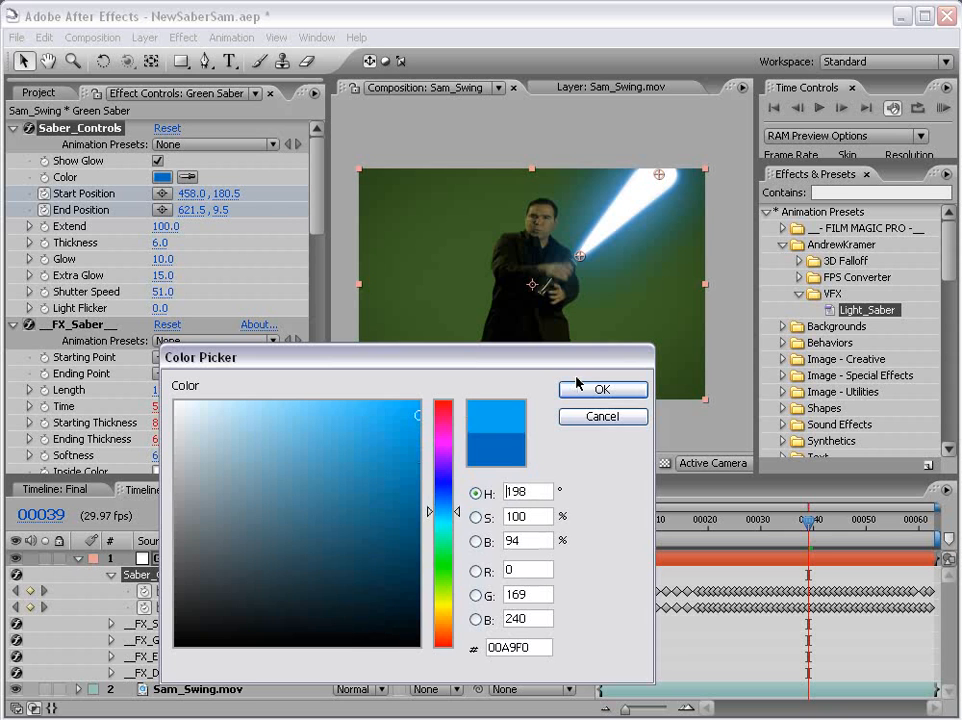
click(580, 388)
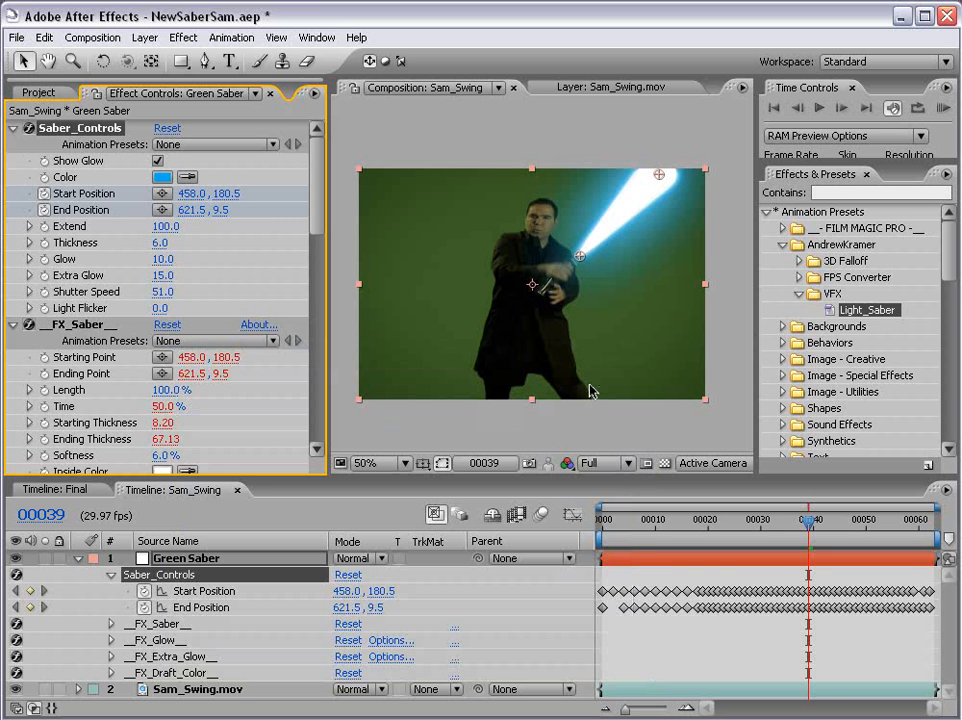
- Preview the blue saber swing and set its Shutter Speed to 40
key(KP_0)
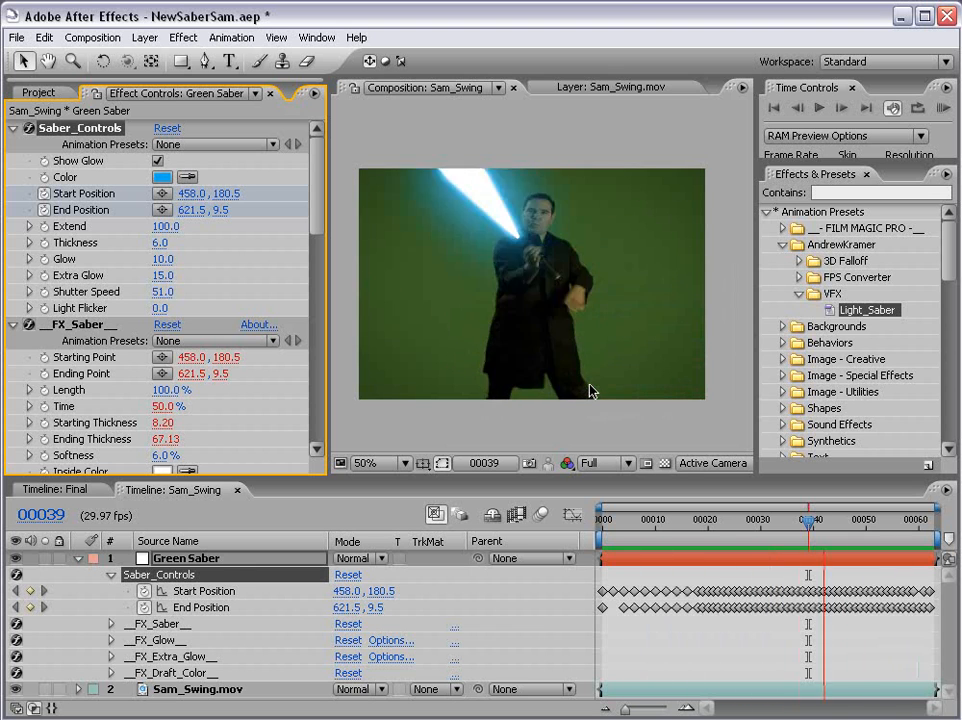
key(space)
click(163, 292)
text(40)
key(Return)
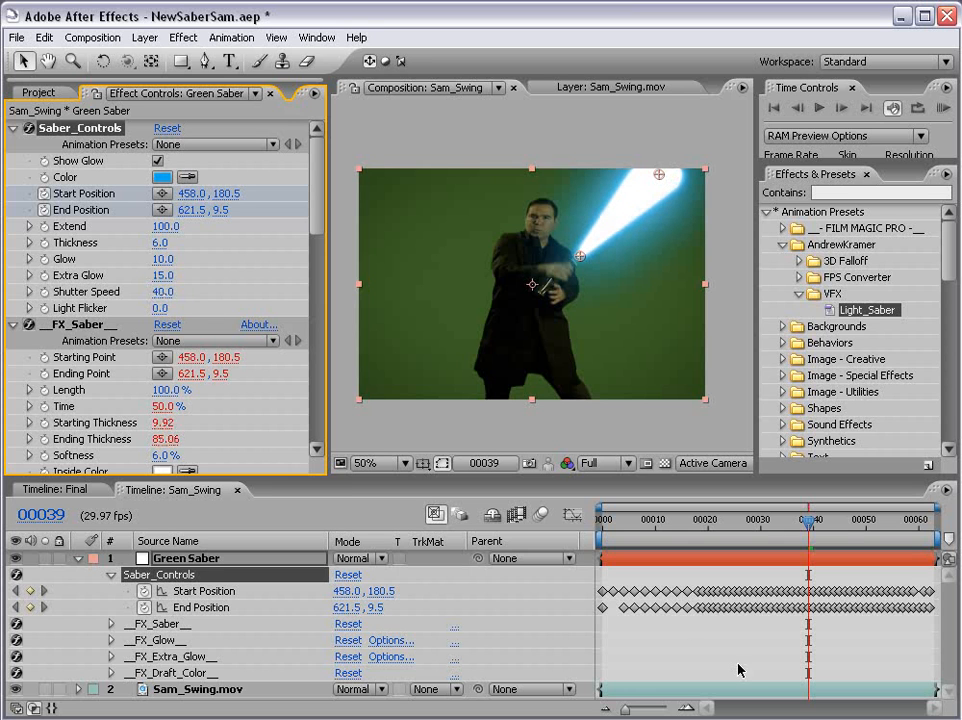
- Collapse the Green Saber layer and add a 720 × 480 white solid named Red Saber
click(126, 567)
click(77, 563)
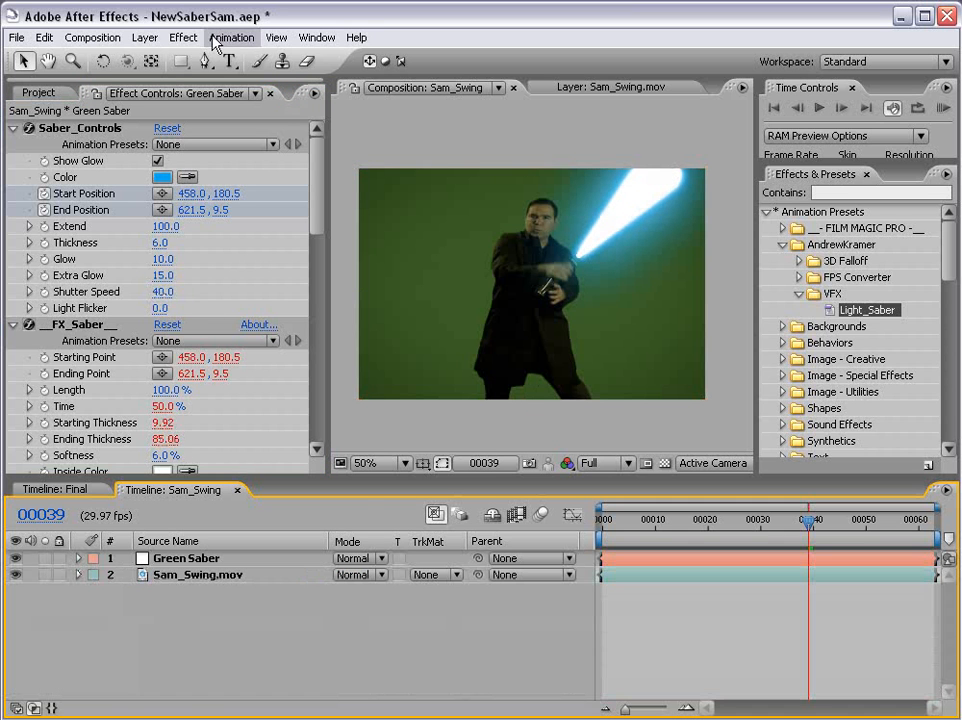
click(145, 37)
mouse_move(155, 58)
click(424, 74)
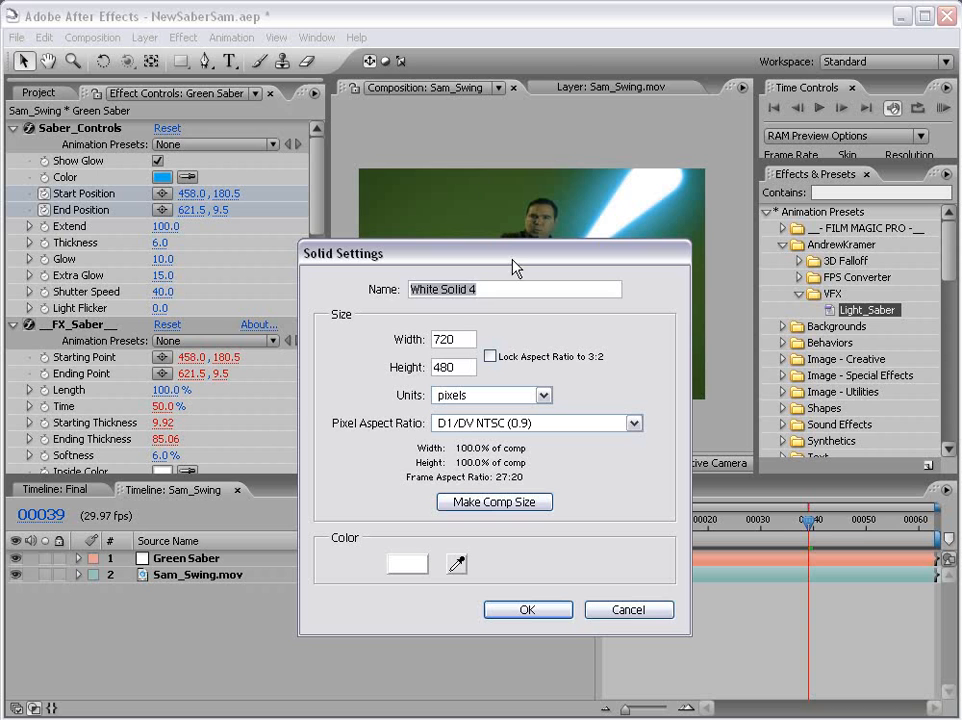
text(Red Sab)
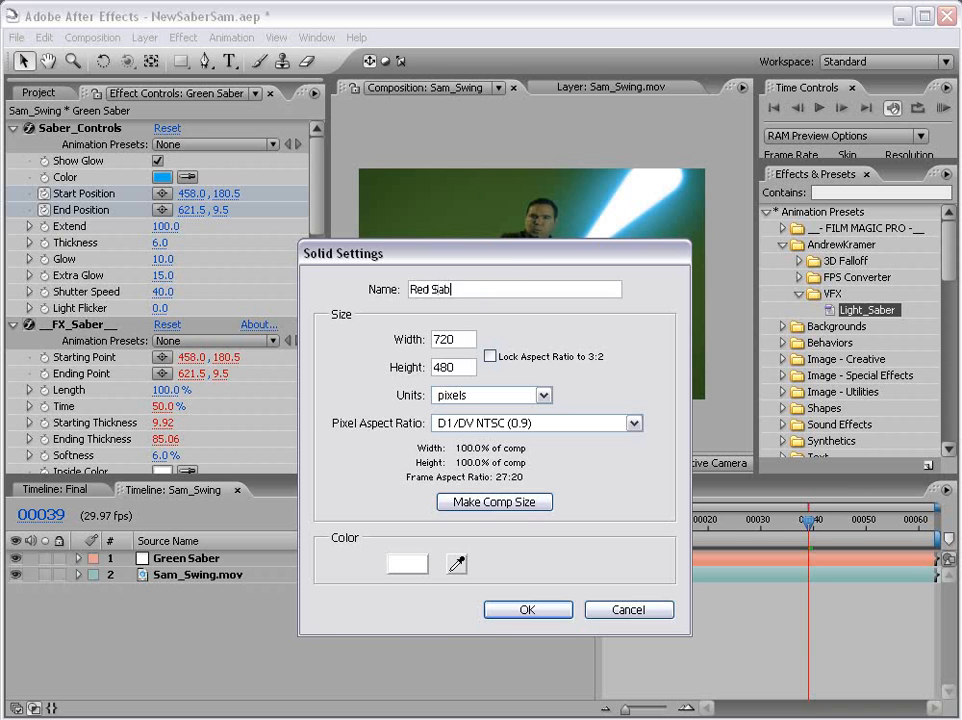
text(er)
key(Return)
- Apply the Light_Saber preset to the Red Saber solid and change its Color to red
drag(866, 313, 486, 232)
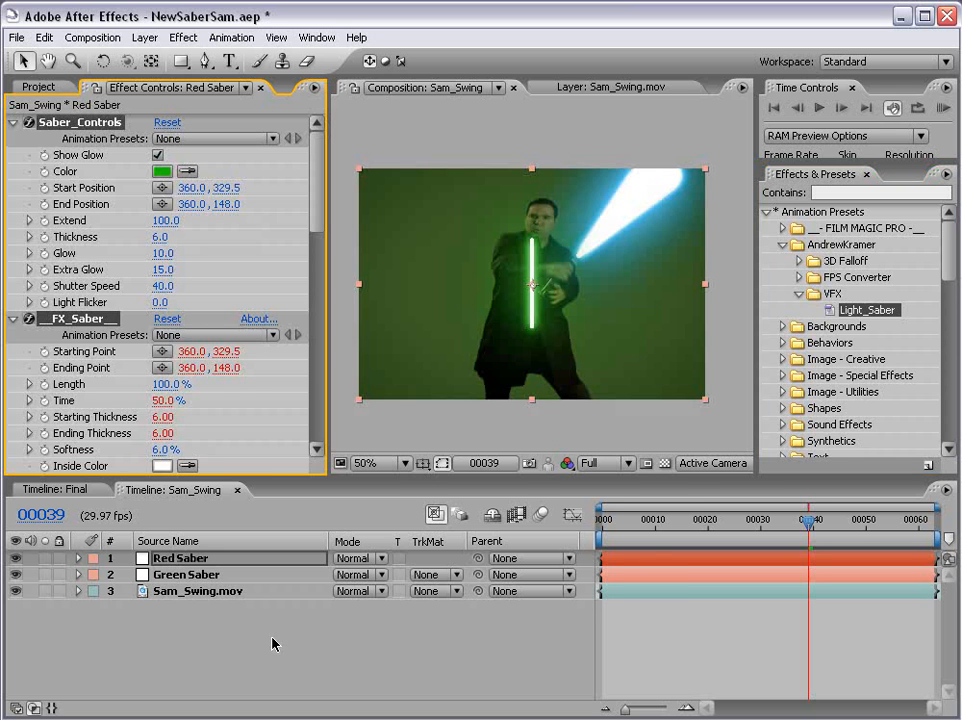
click(163, 173)
drag(443, 467, 443, 401)
click(421, 425)
click(602, 389)
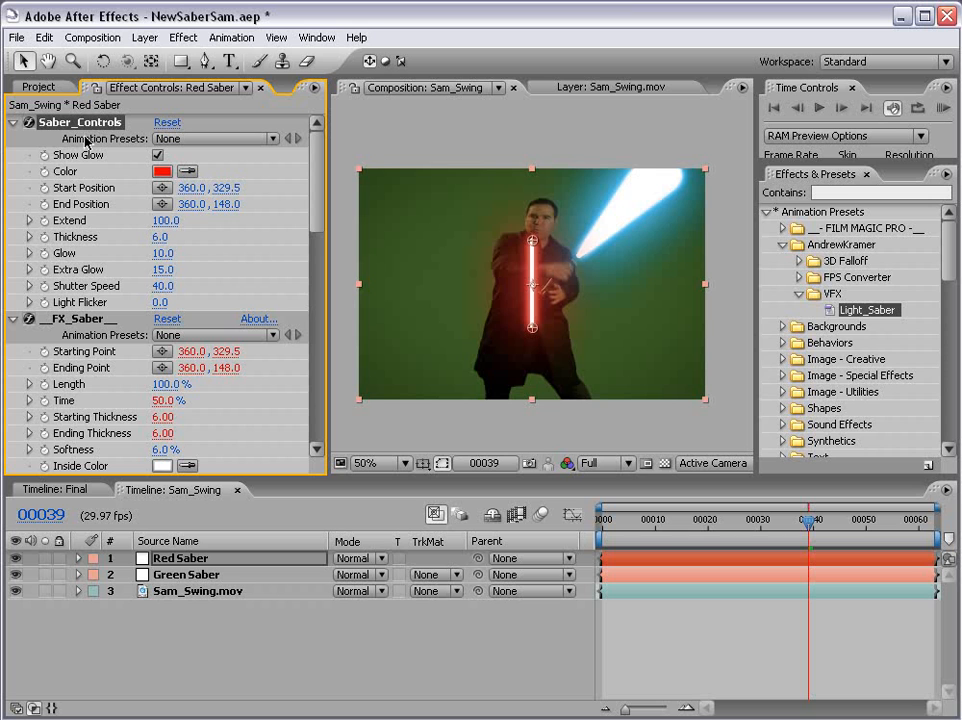
- Enable keyframing for the Red Saber's Start Position and End Position and reposition both blade ends across the actor at about frame 32
click(44, 188)
click(44, 204)
drag(806, 522, 771, 522)
drag(533, 241, 640, 241)
drag(534, 330, 478, 241)
- Keyframe new positions for both ends of the red blade at frame 52 and reveal the layer's keyframes
key(shift+Page_Down)
key(shift+Page_Down)
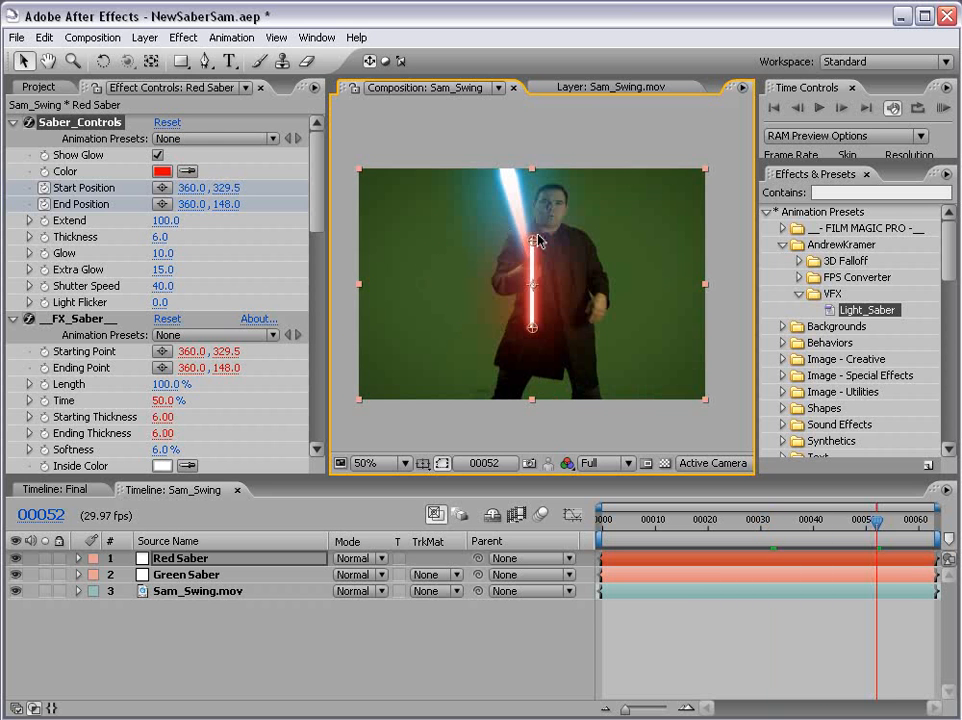
drag(537, 241, 650, 214)
drag(532, 328, 438, 228)
key(u)
drag(876, 522, 815, 553)
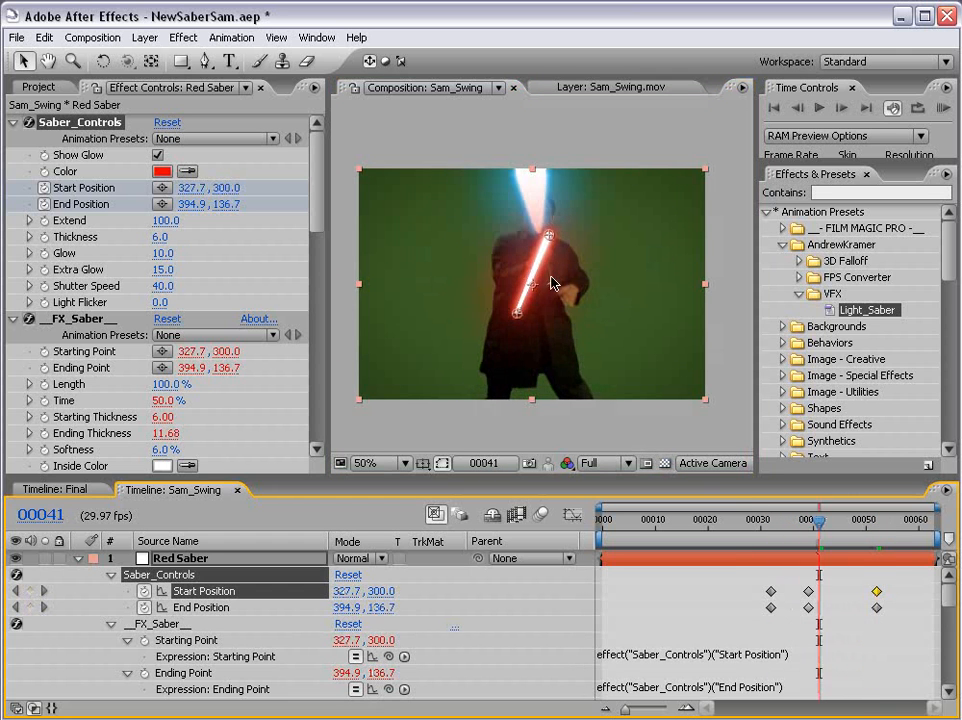
- At frame 3, place the red blade across the blue one with Start Position 217.0, 74.5 and End Position 488.0, 99.0
drag(692, 546, 619, 541)
scroll(511, 194, up, 1)
key(space)
drag(492, 217, 498, 339)
drag(420, 322, 391, 254)
drag(718, 320, 533, 273)
drag(411, 320, 555, 340)
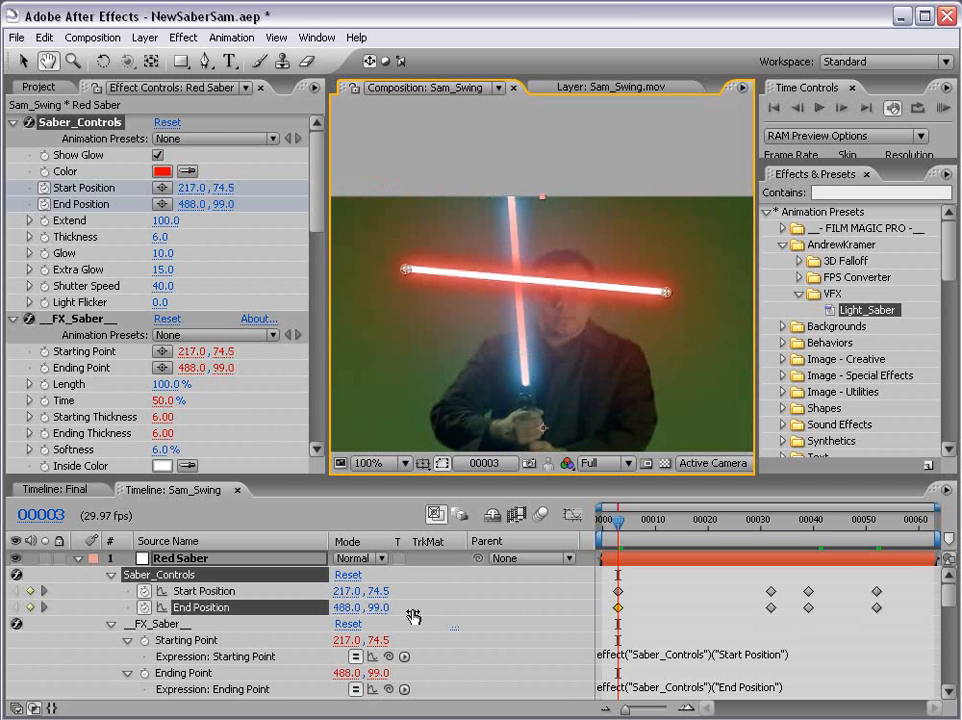
- Collapse the Red Saber layer and set the blending mode of both saber layers to Lighten
click(78, 558)
click(197, 630)
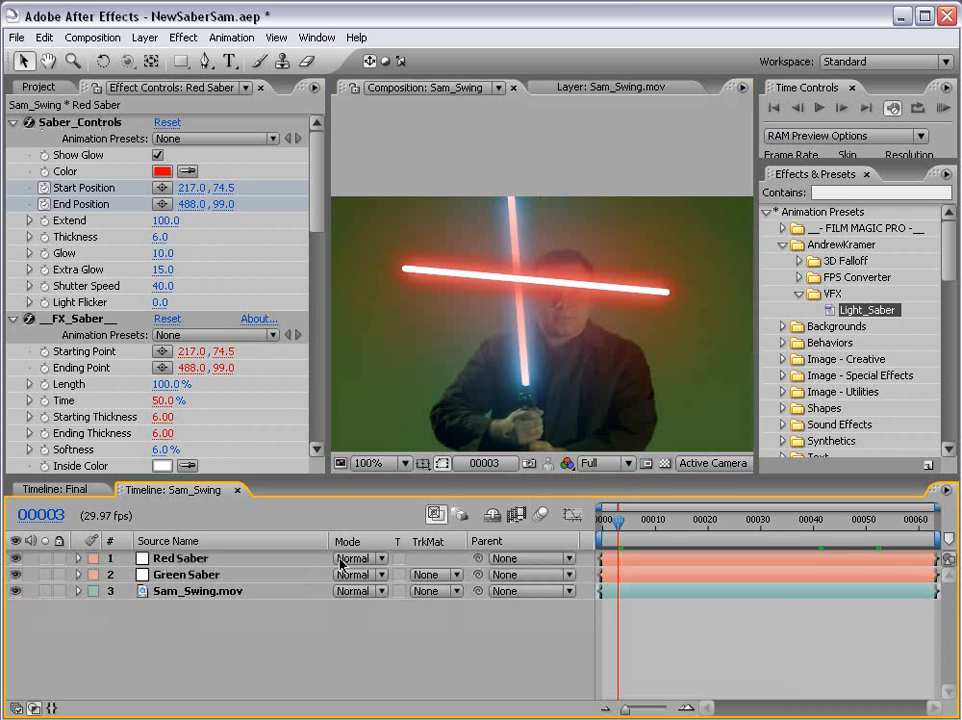
click(182, 558)
shift+click(186, 575)
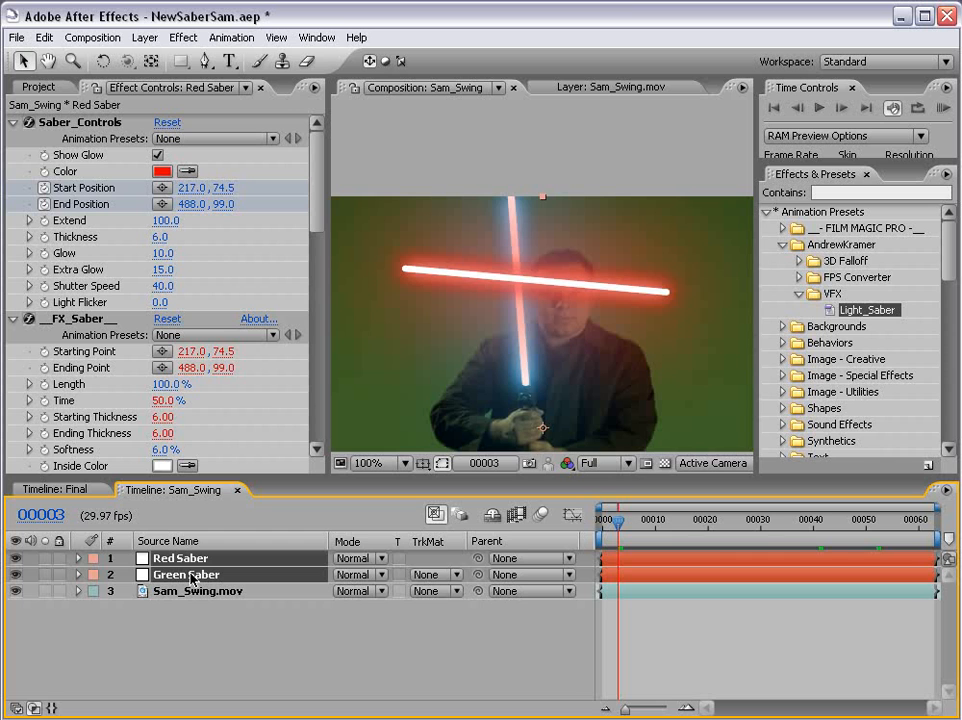
click(357, 567)
click(365, 712)
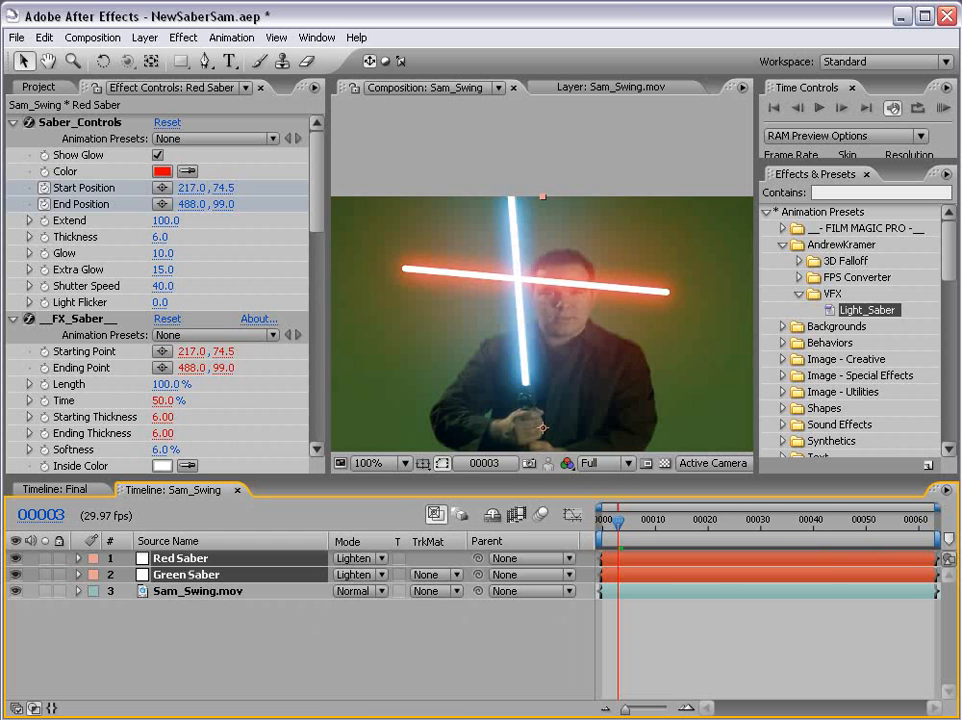
click(447, 644)
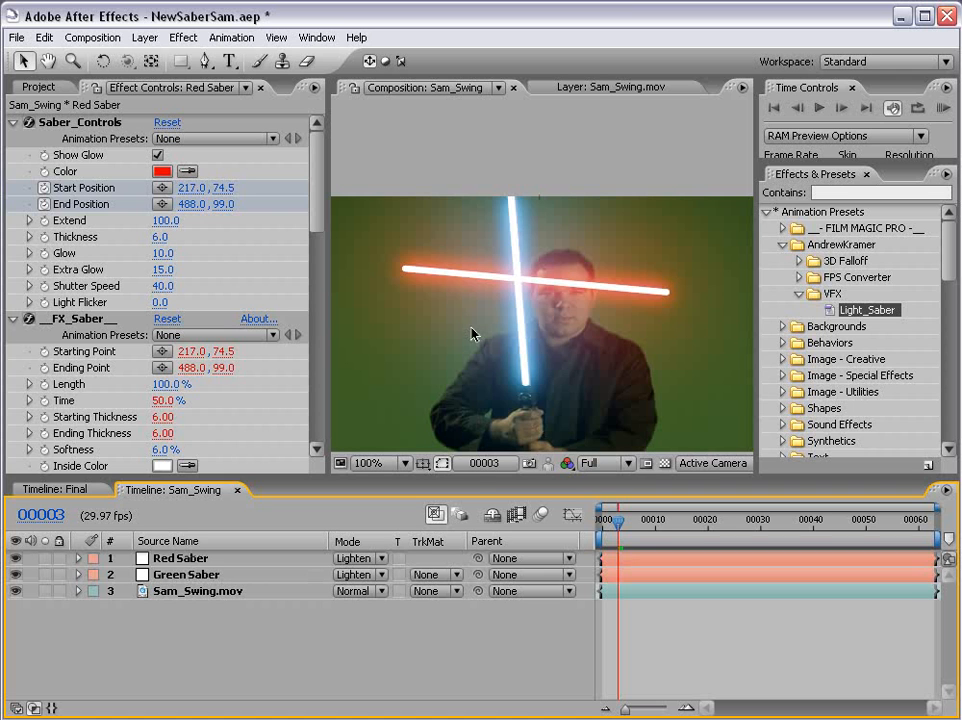
- Try the Add and Screen blending modes on the Red Saber layer and restore Lighten on both saber layers
click(360, 558)
click(354, 539)
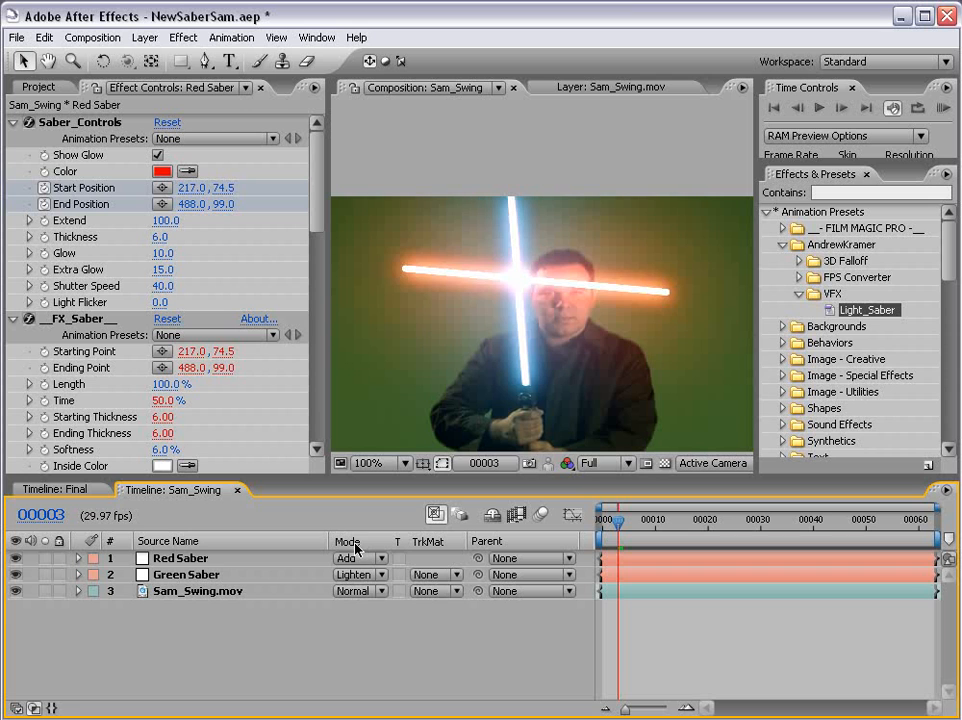
click(357, 558)
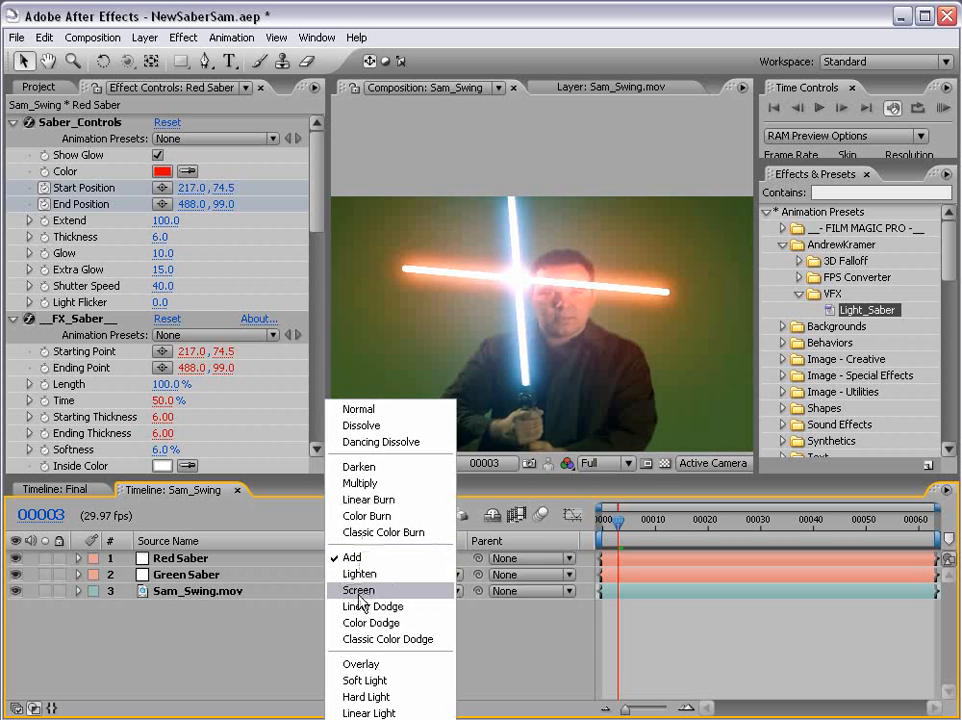
click(362, 591)
click(185, 558)
shift+click(215, 575)
click(375, 575)
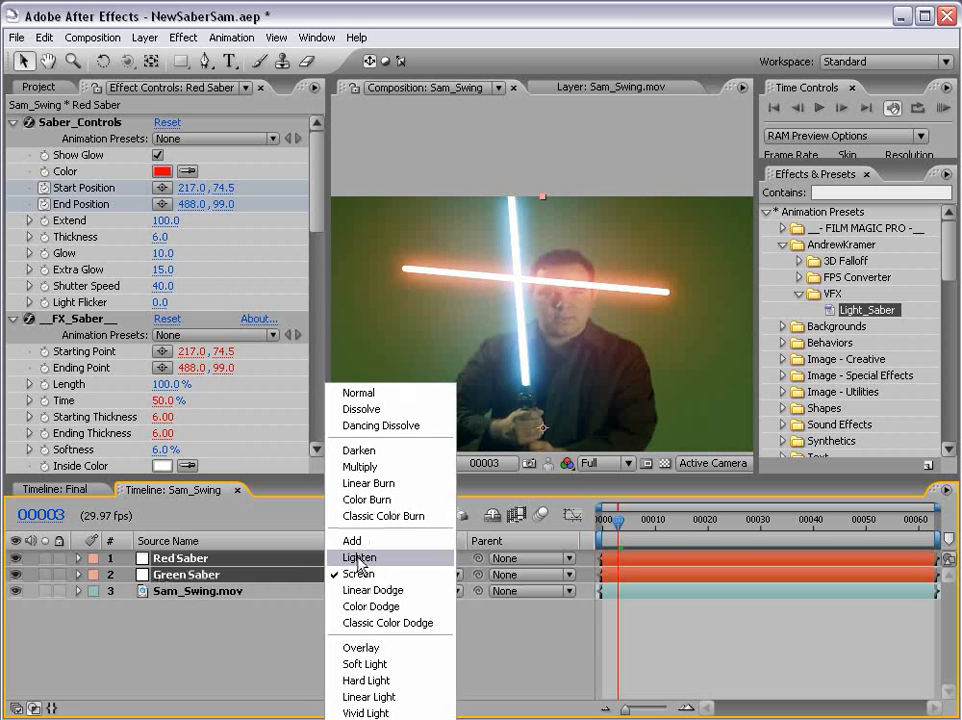
click(358, 556)
click(404, 607)
- Scrub the composition from frame 3 to frame 30 to check both sabers during the swing
drag(628, 517, 760, 527)
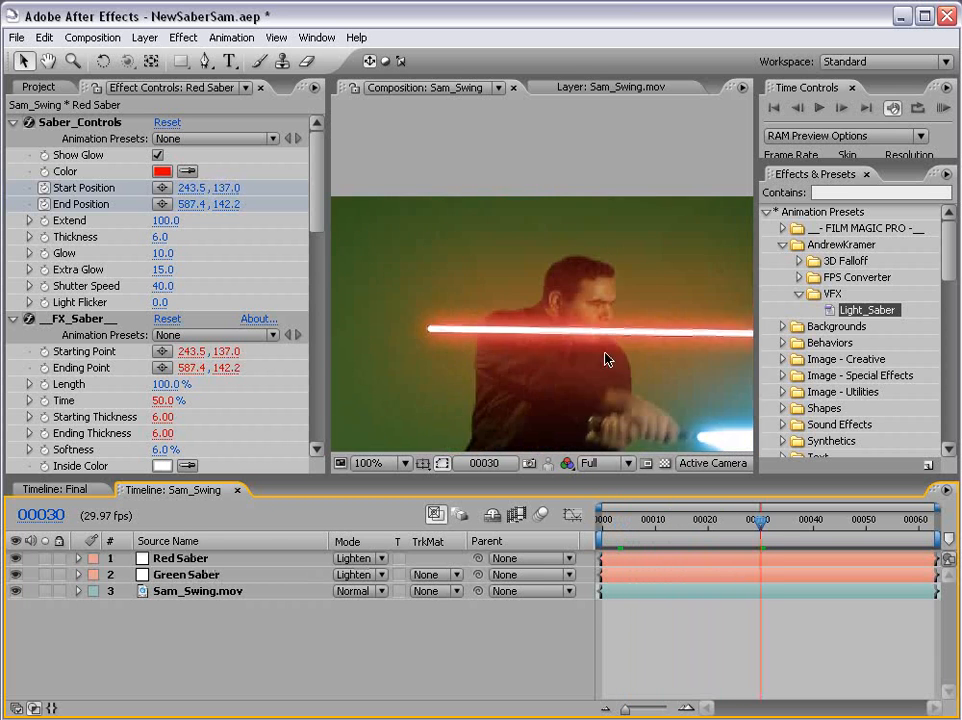
scroll(593, 330, down, 2)
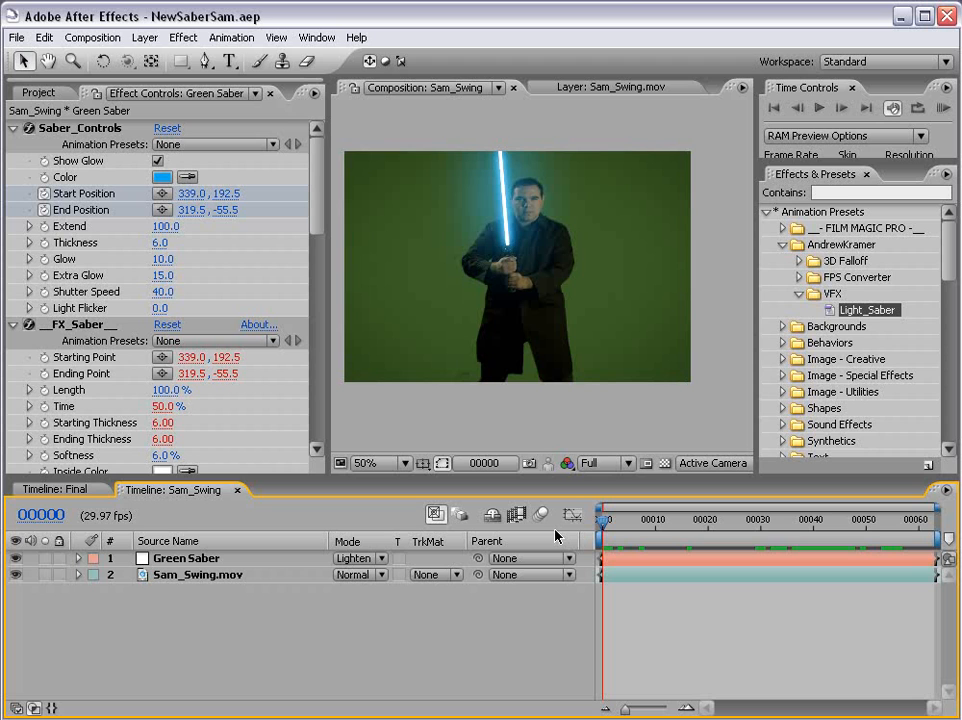